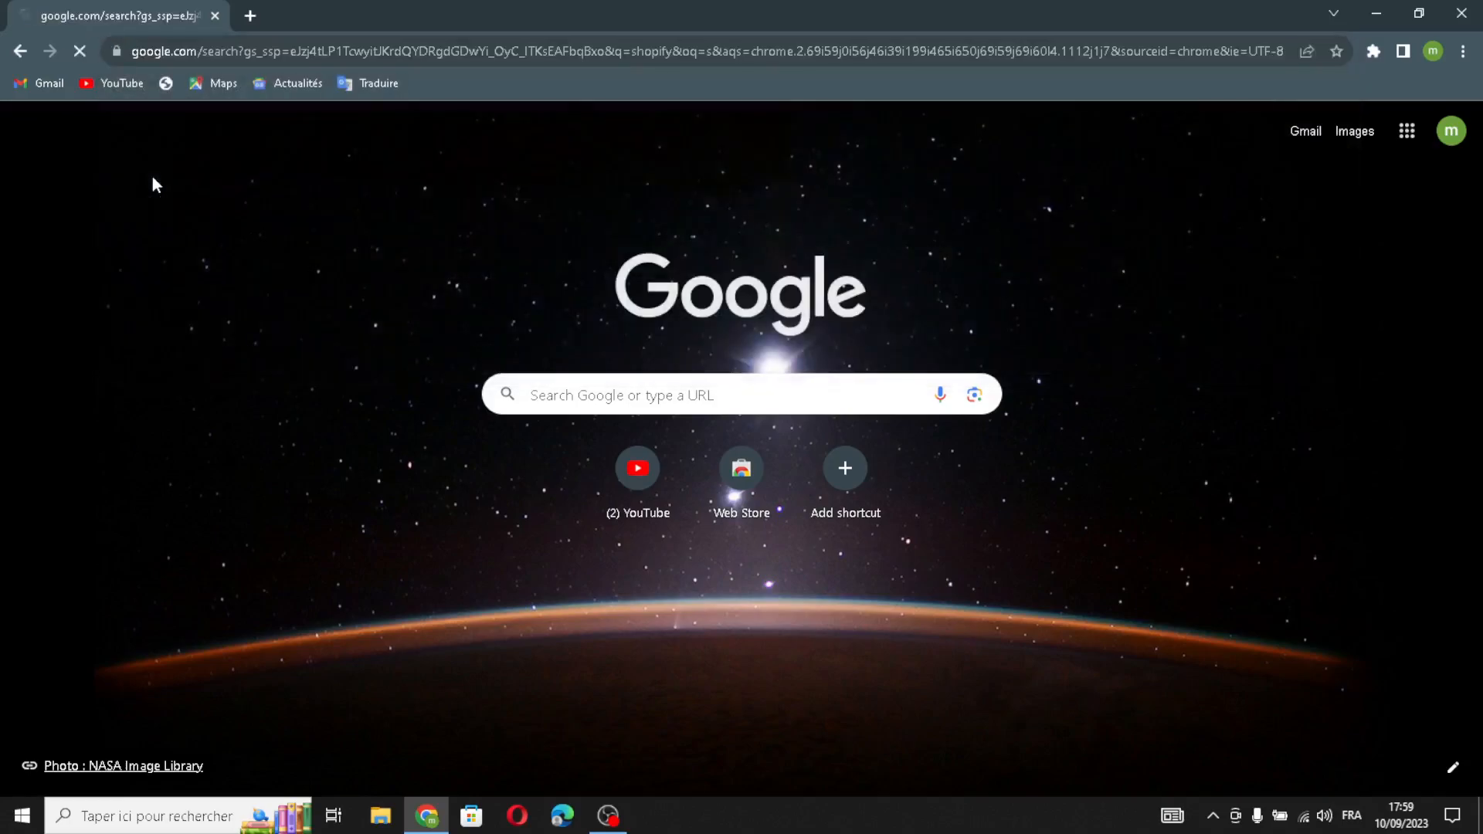
Open Shopify's English free-trial page, fill in the account e-mail, and start the free trial
click(239, 368)
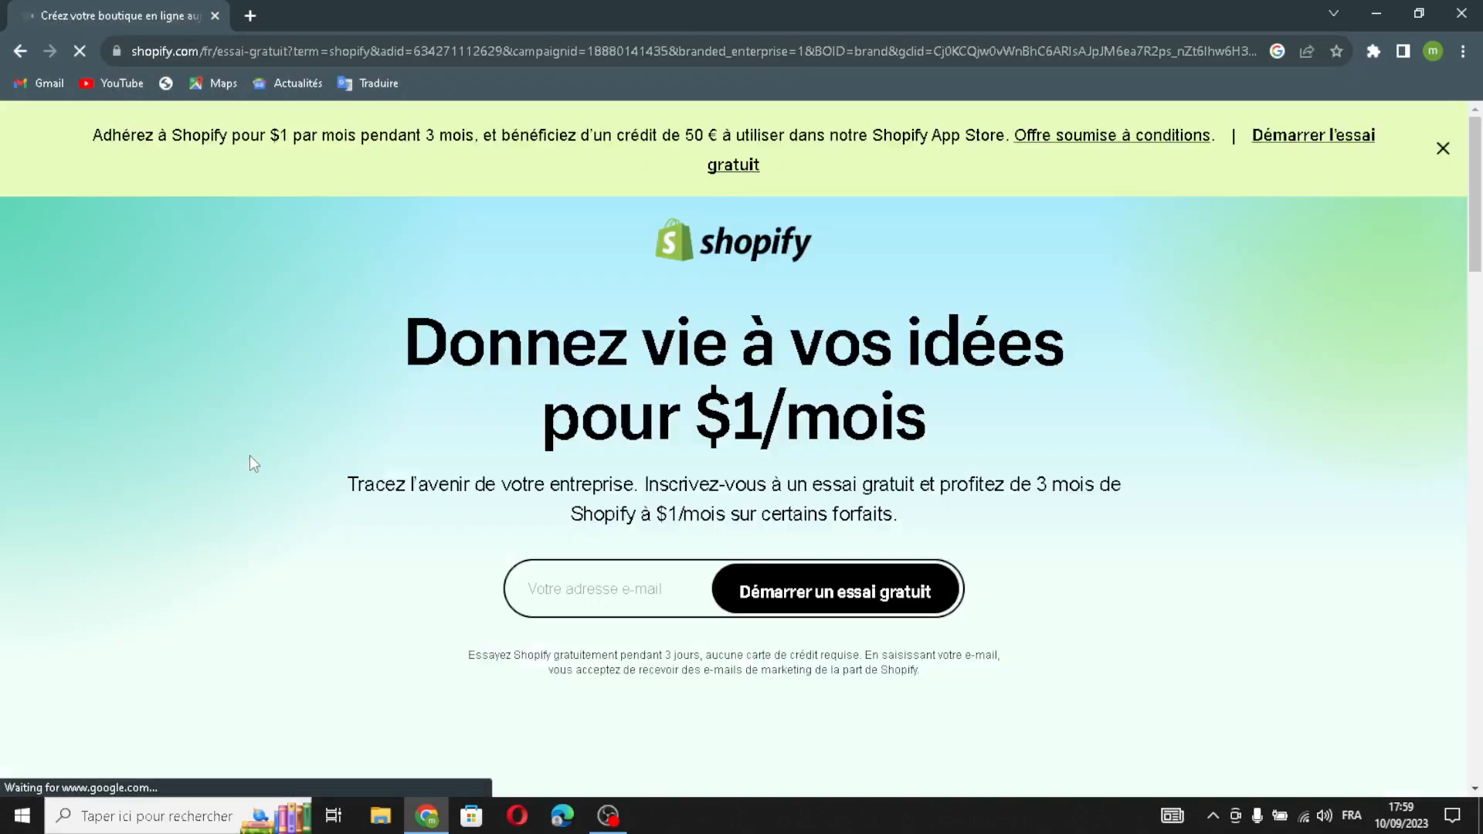
key(alt+Left)
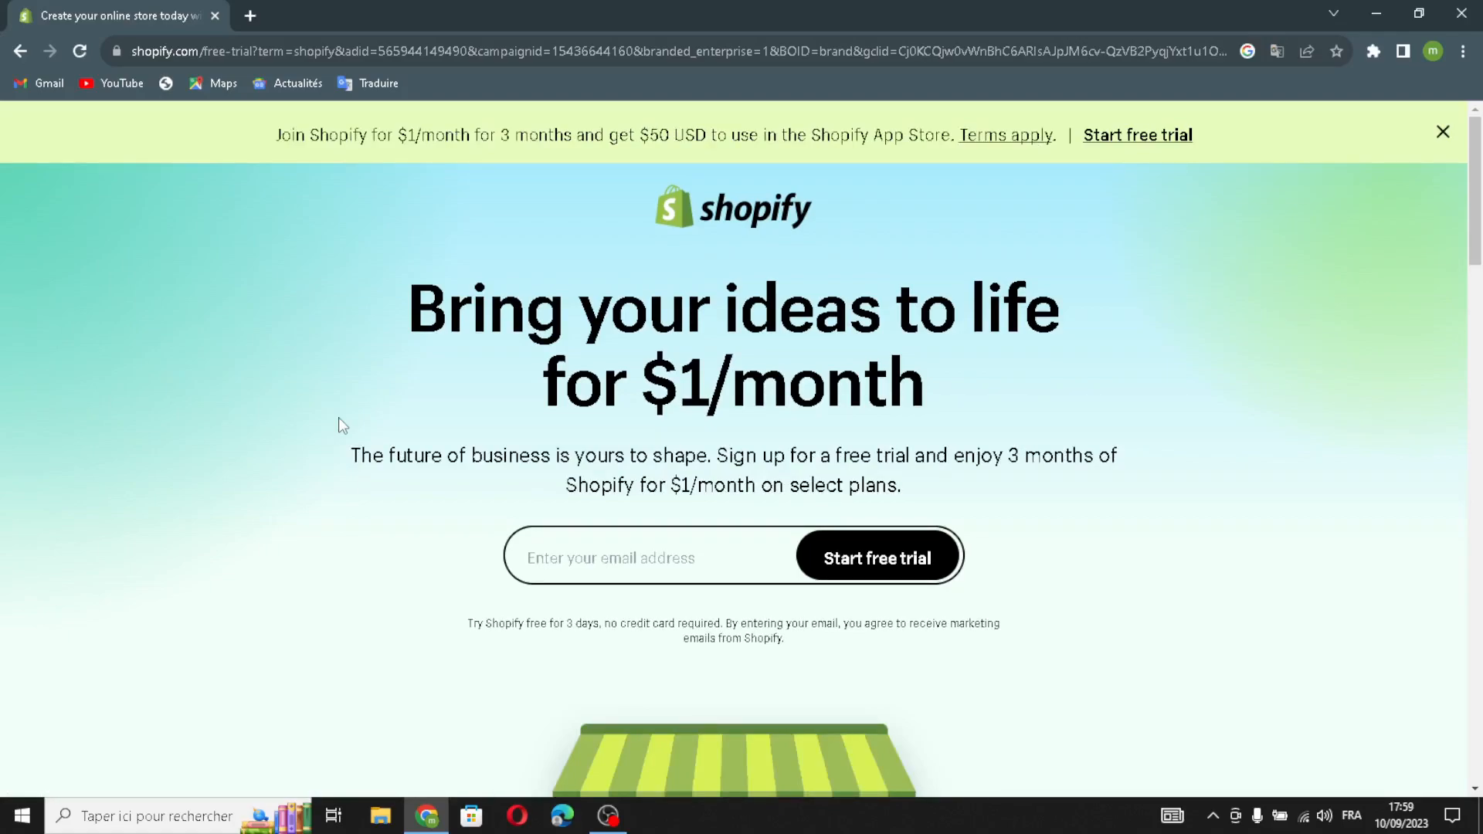
click(610, 557)
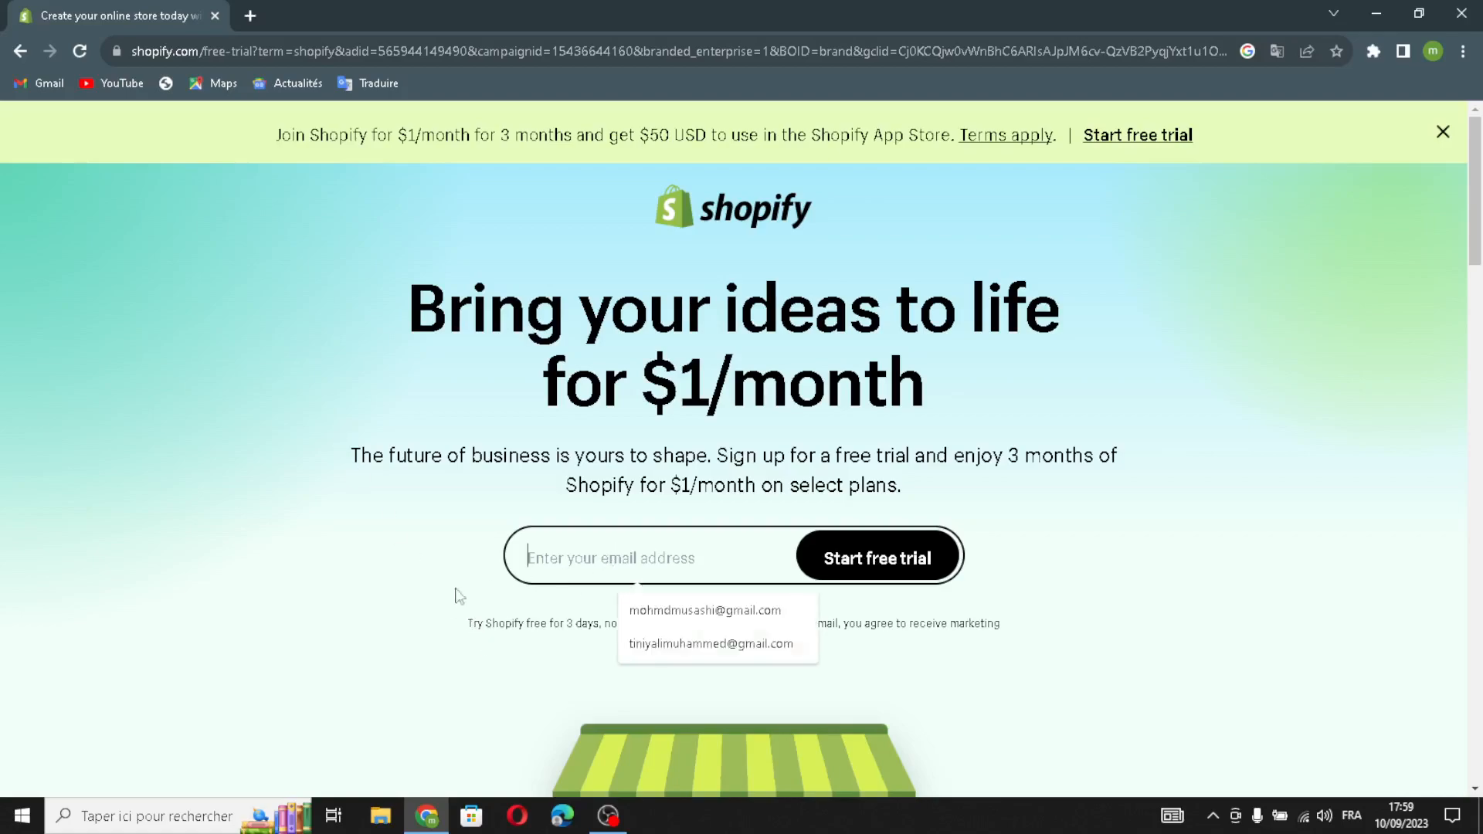
click(705, 610)
click(826, 560)
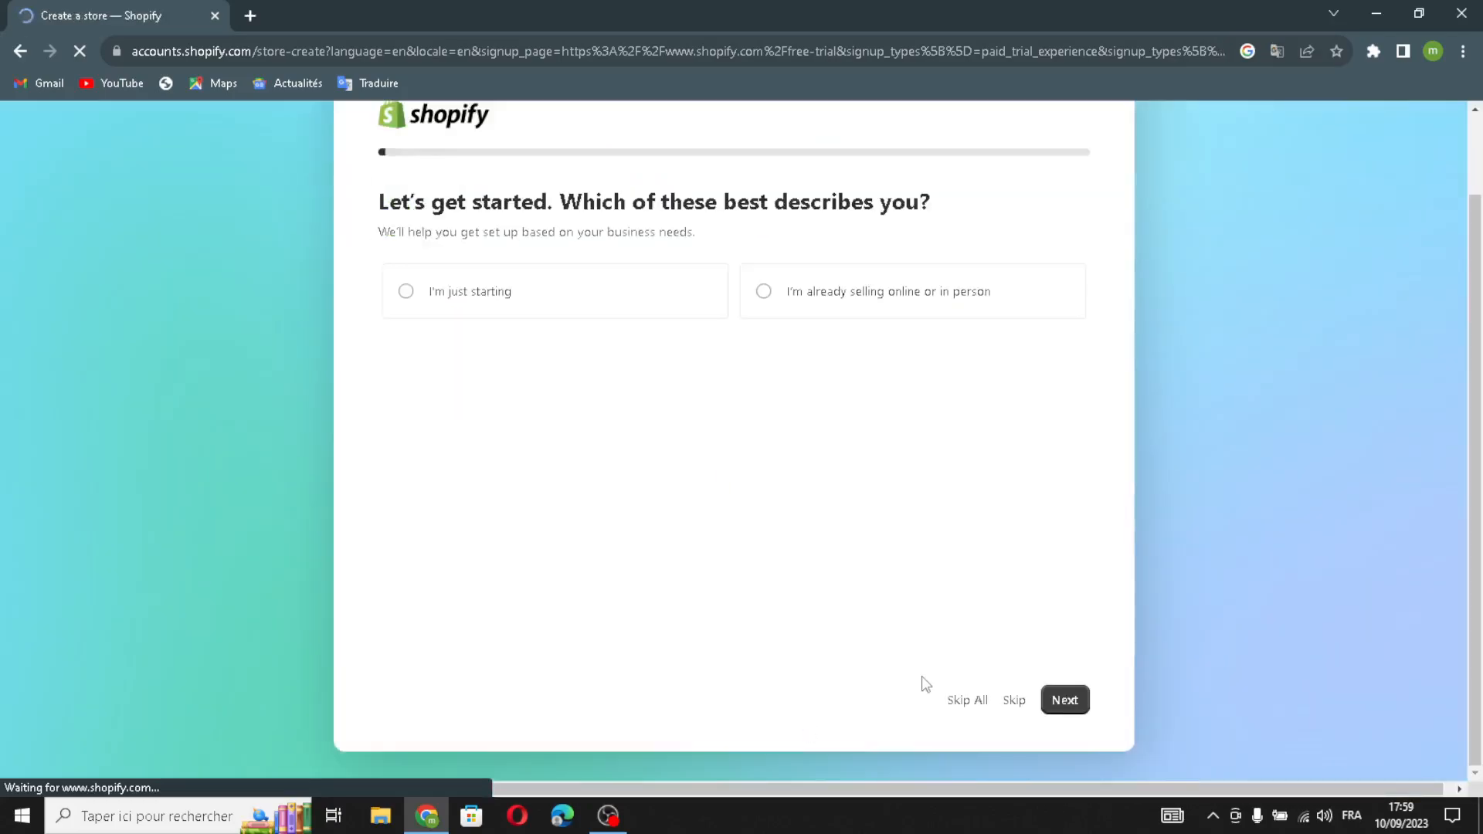
Skip all the business questions, accept Morocco as the business location, and create the store with the existing account
click(968, 701)
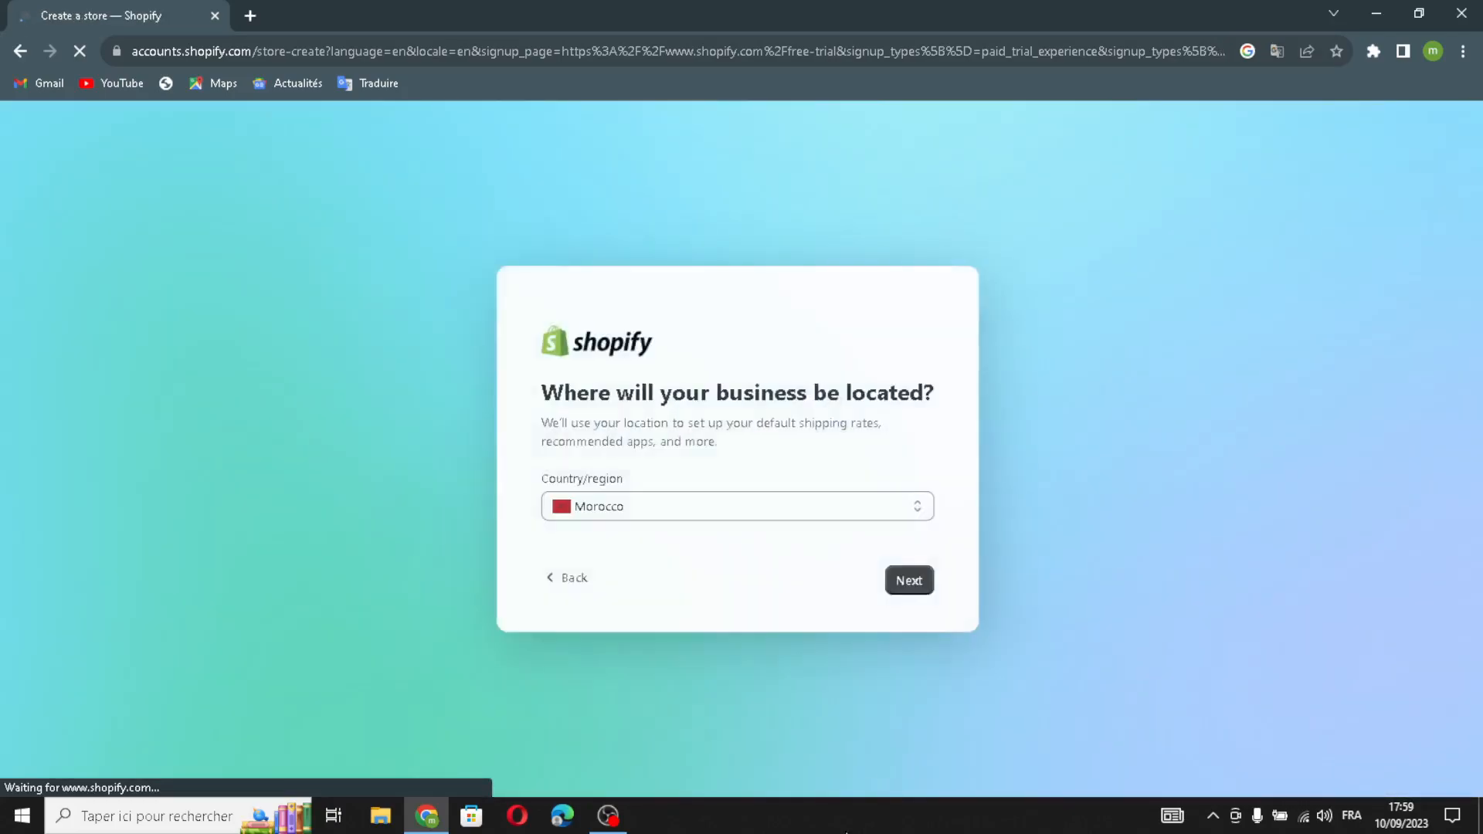
click(910, 587)
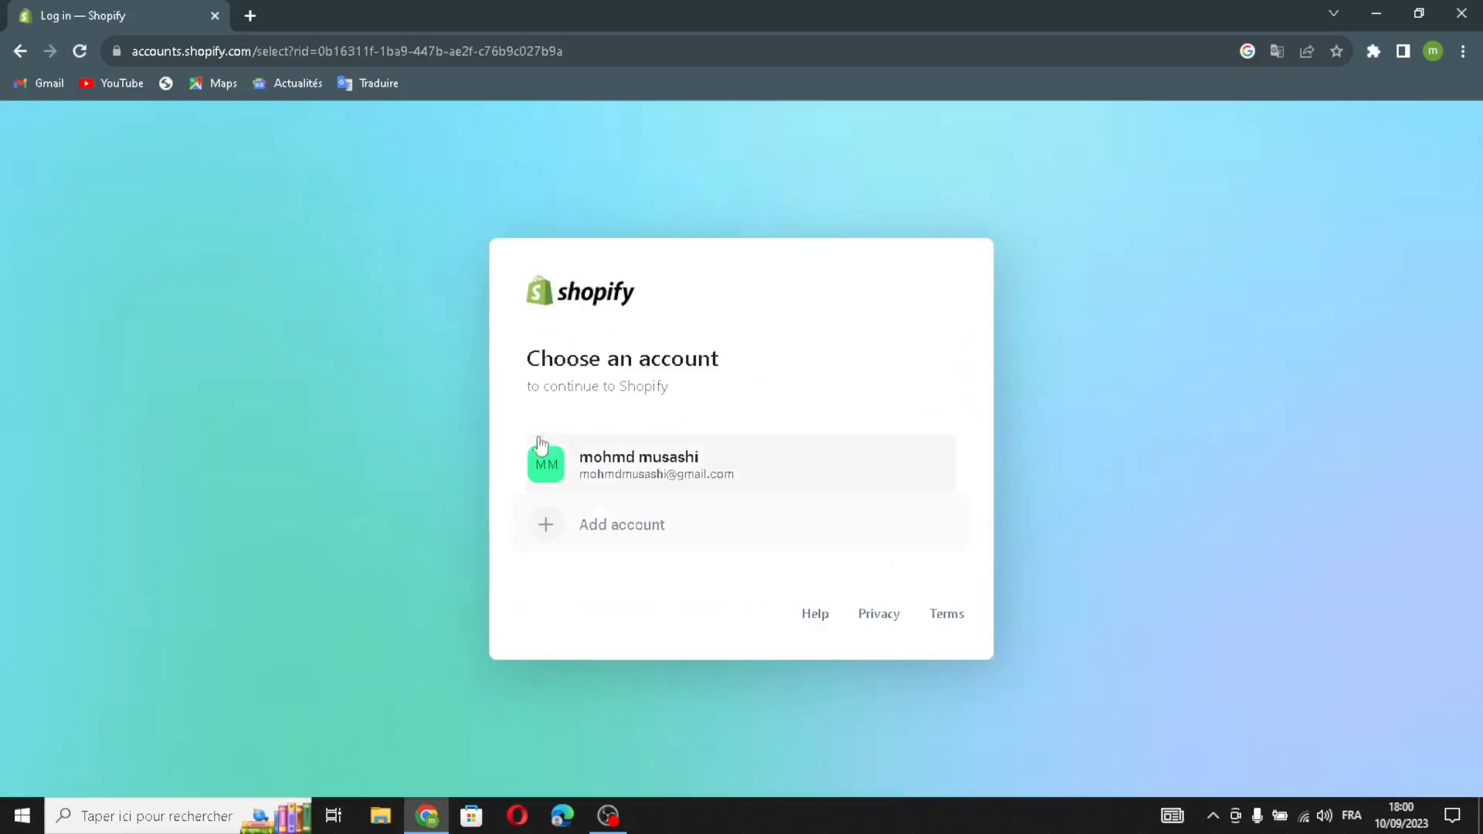
click(557, 468)
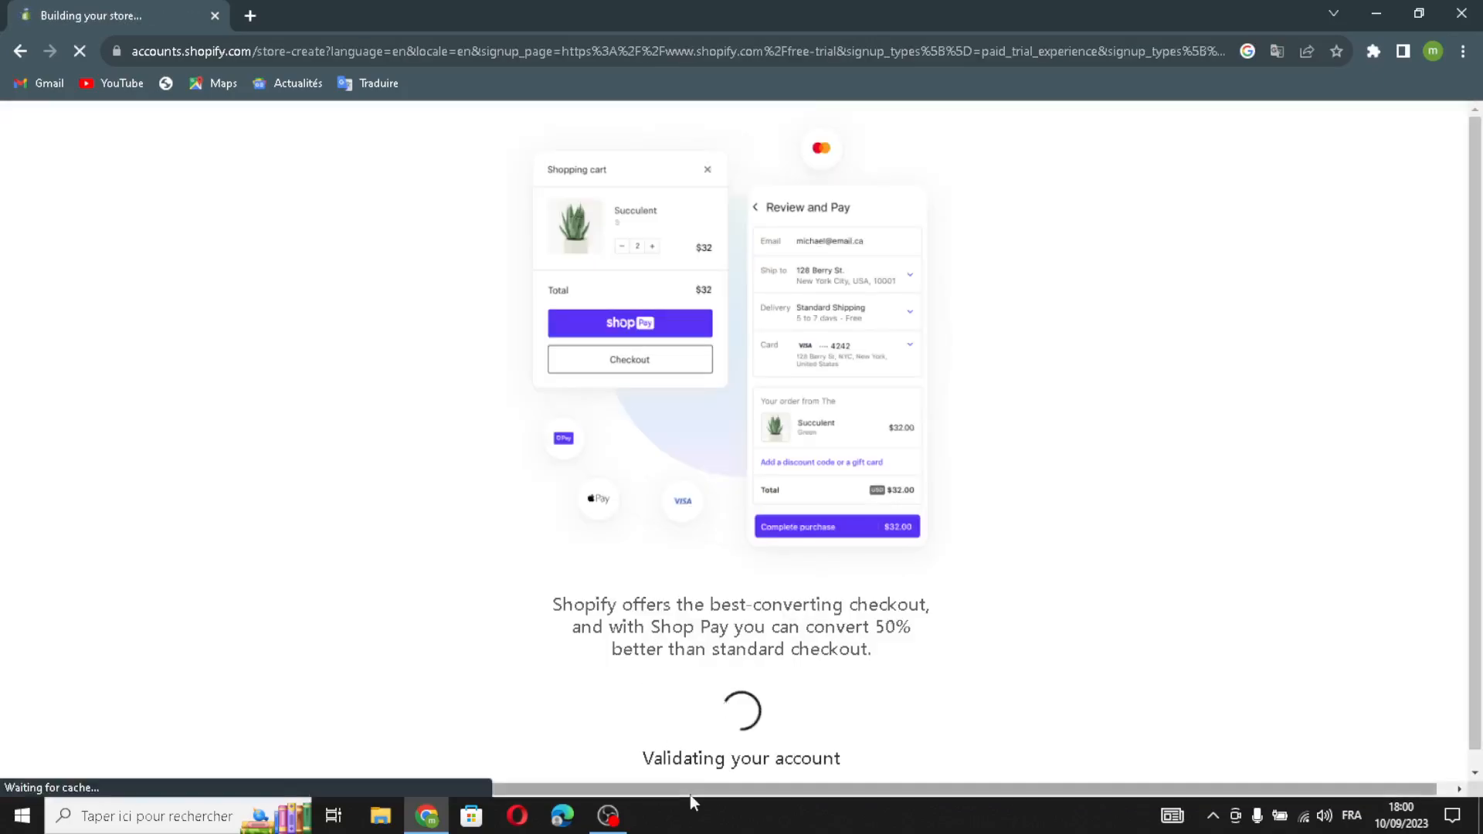
drag(906, 791, 933, 788)
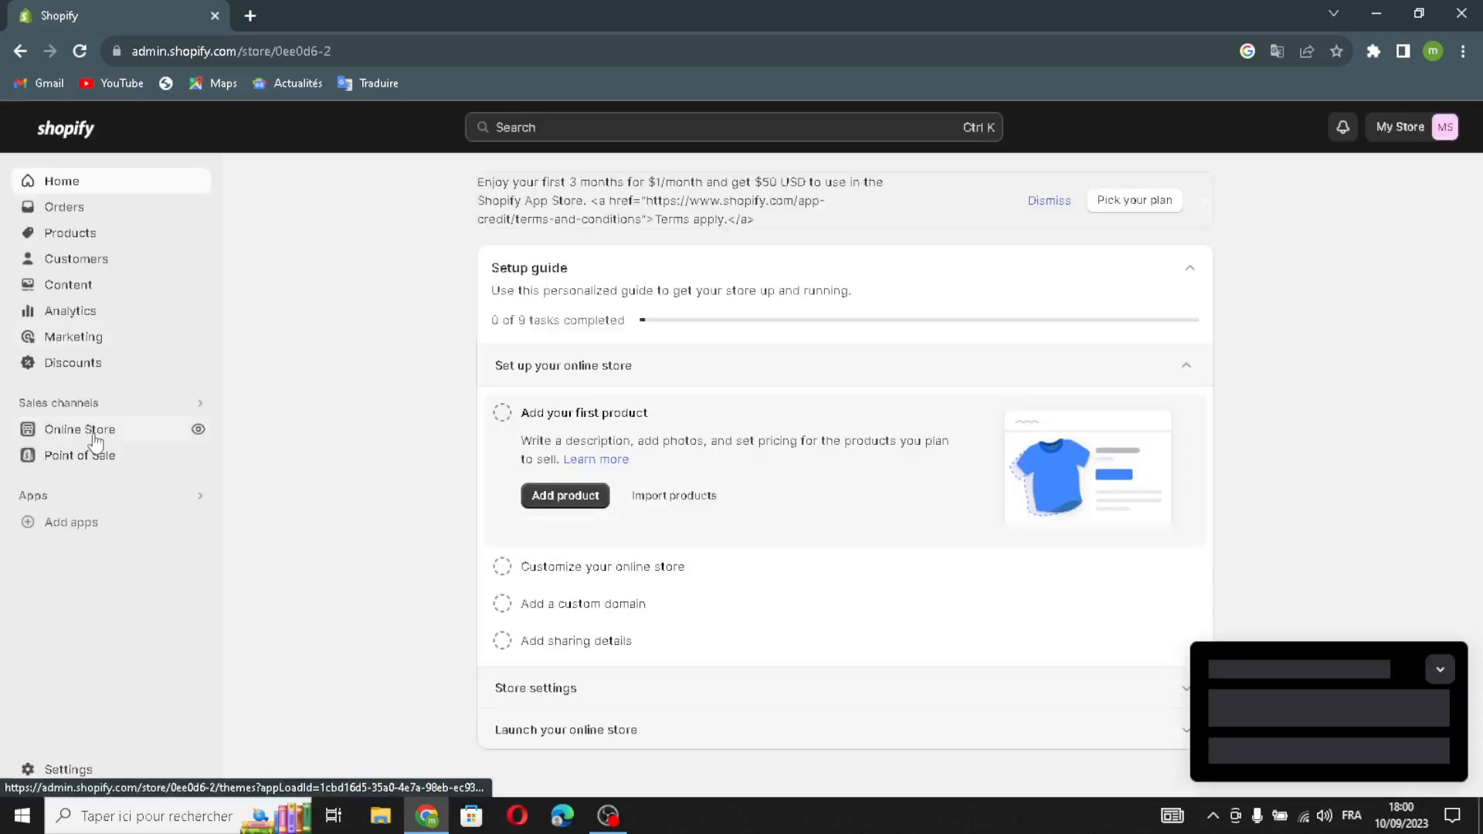
Open the online store's themes, collapse the trial notice, and add the free Refresh theme to the theme library
click(97, 437)
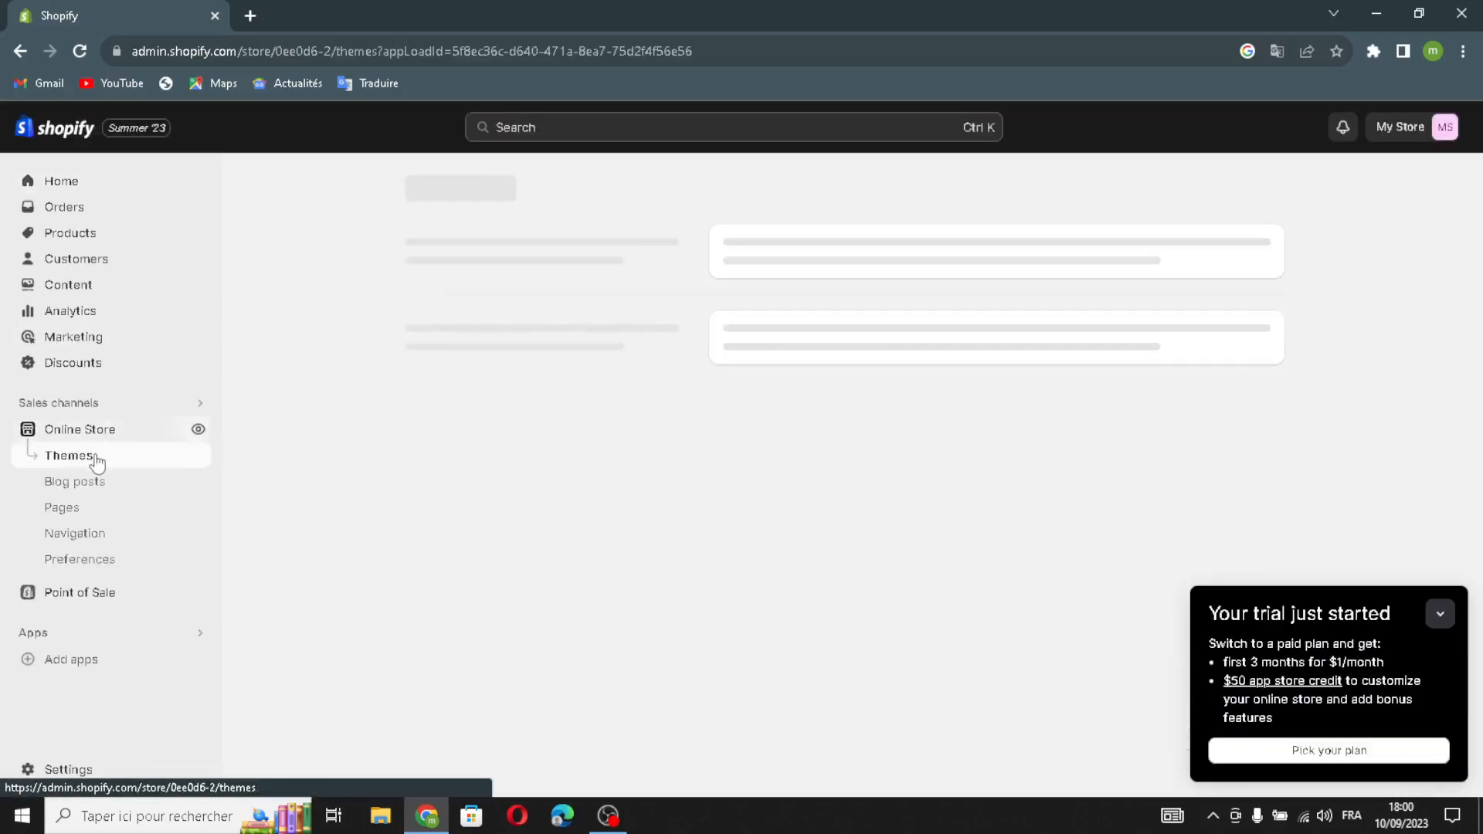
click(1439, 614)
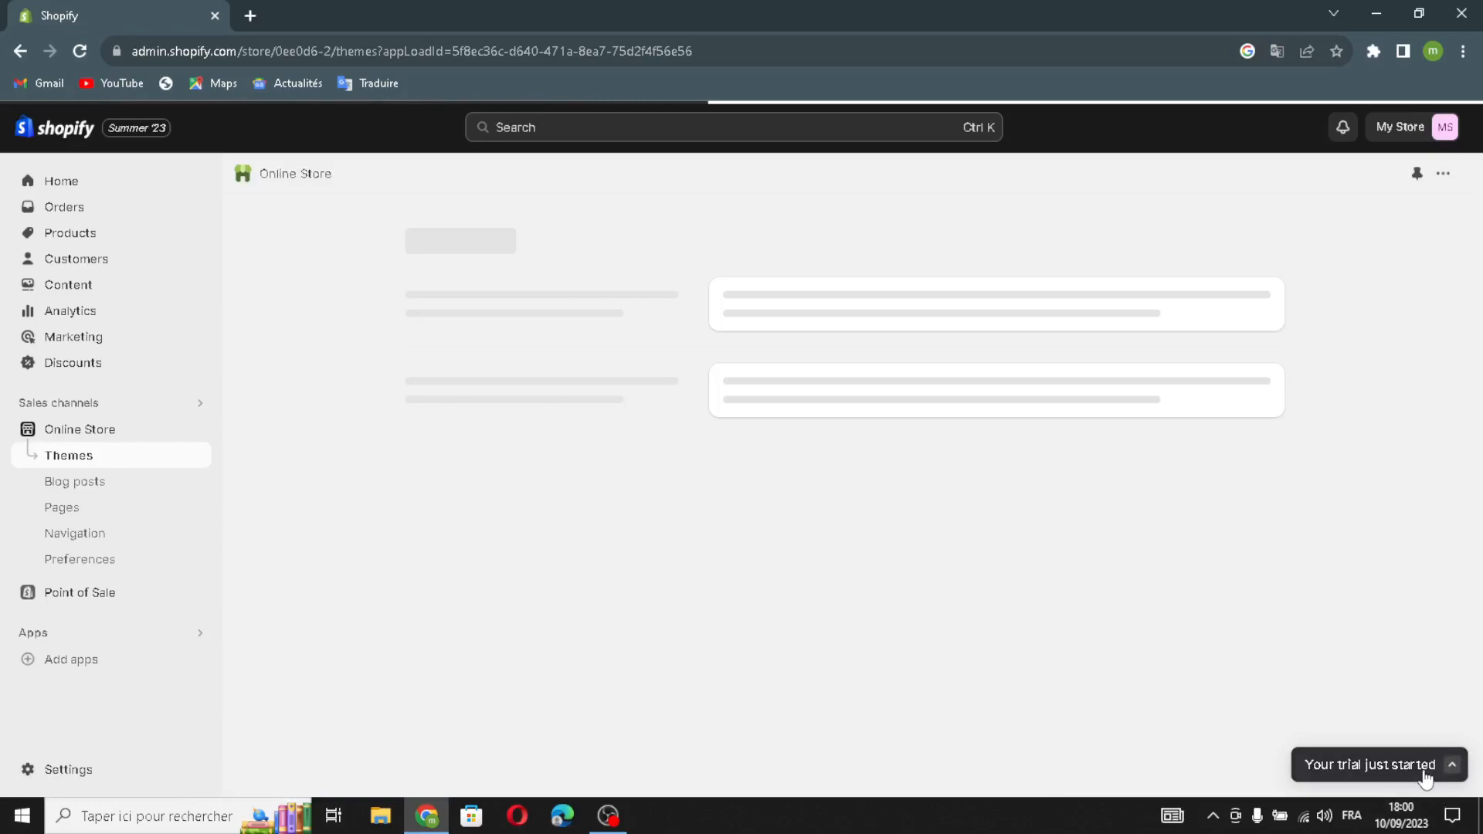
scroll(1019, 675, down, 5)
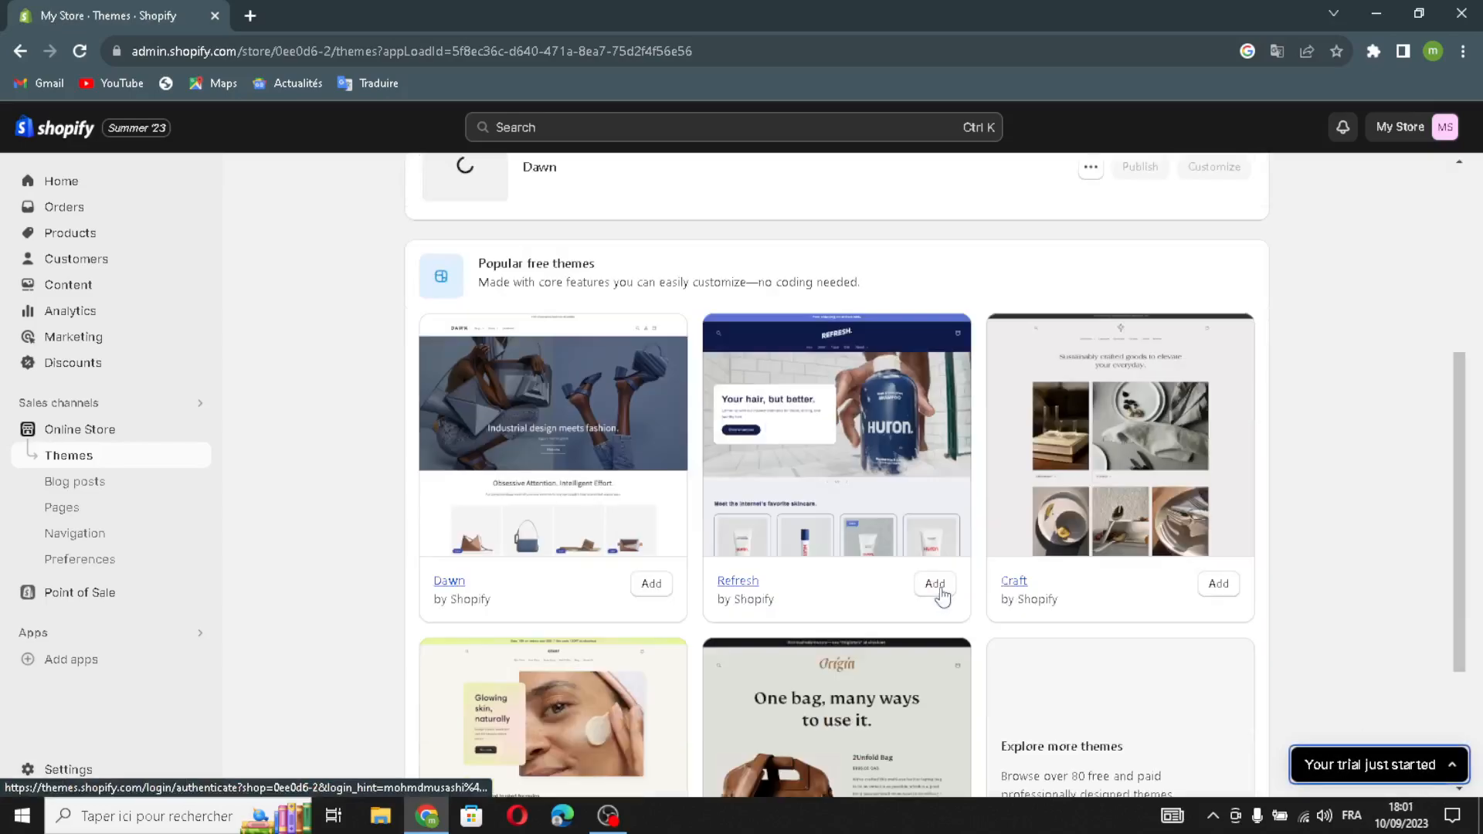
click(940, 587)
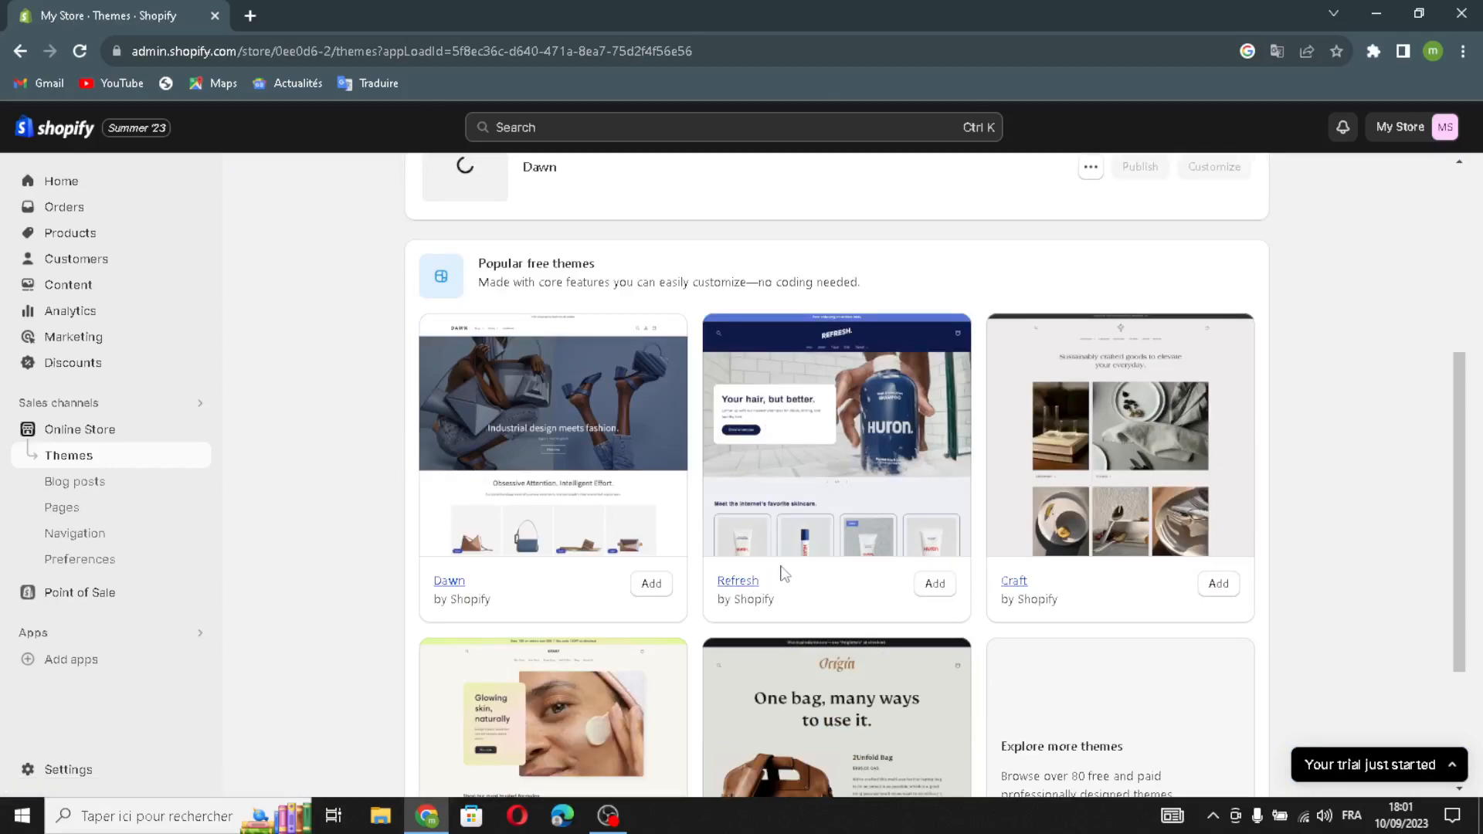
Publish the Refresh theme from the theme library in place of Dawn
scroll(782, 575, up, 1)
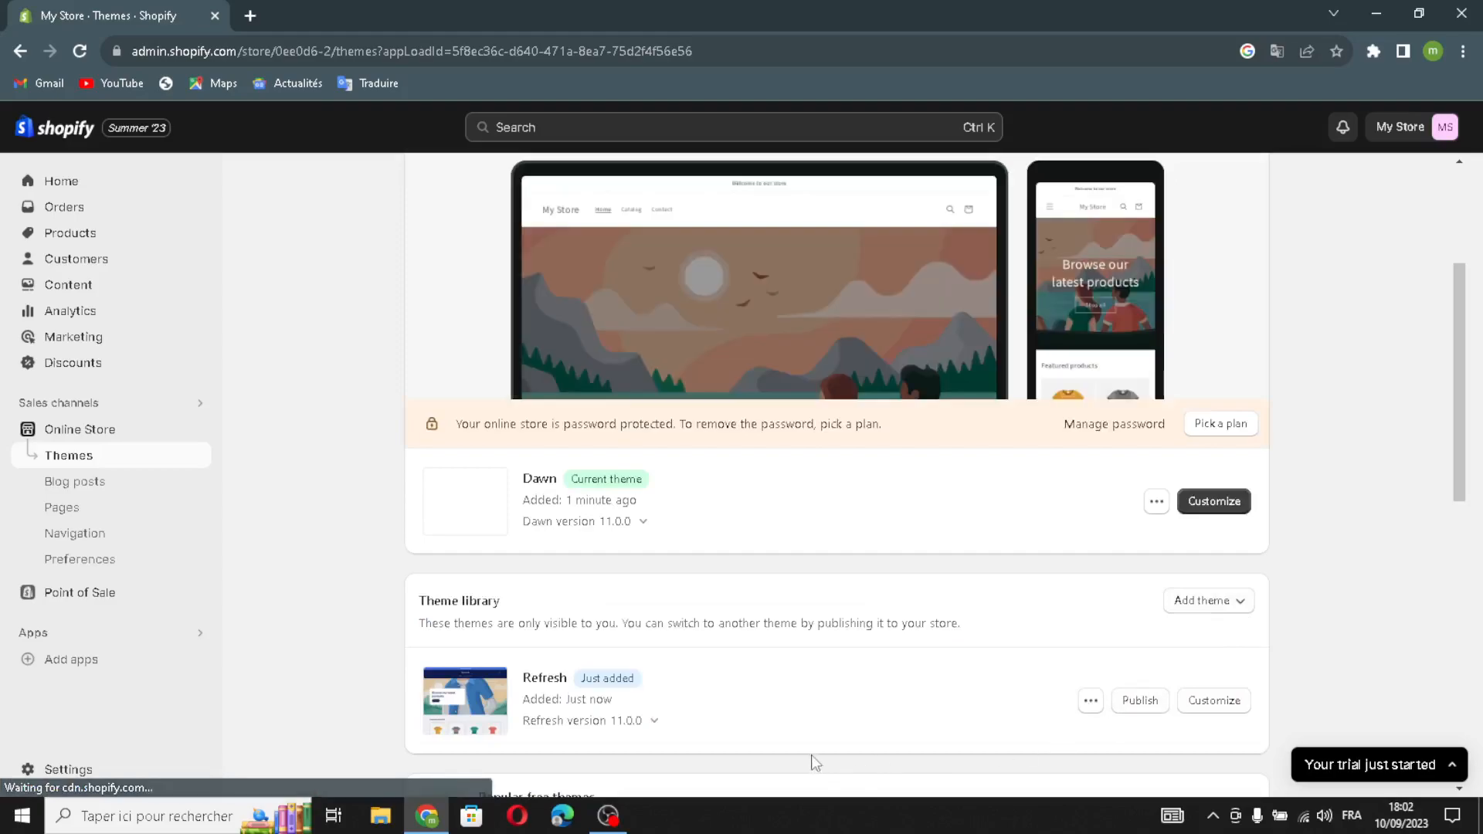
scroll(833, 708, down, 1)
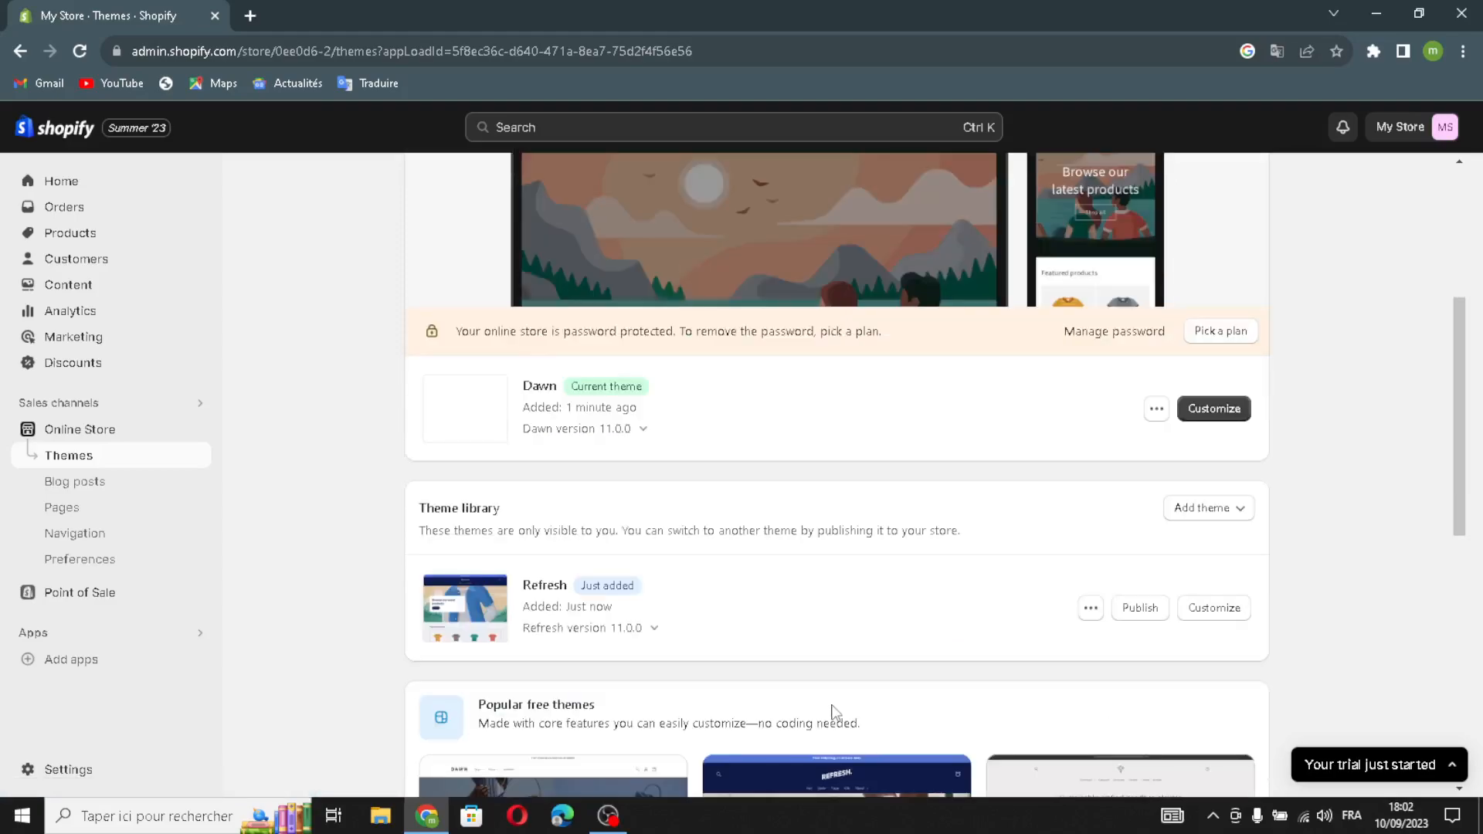
click(1142, 609)
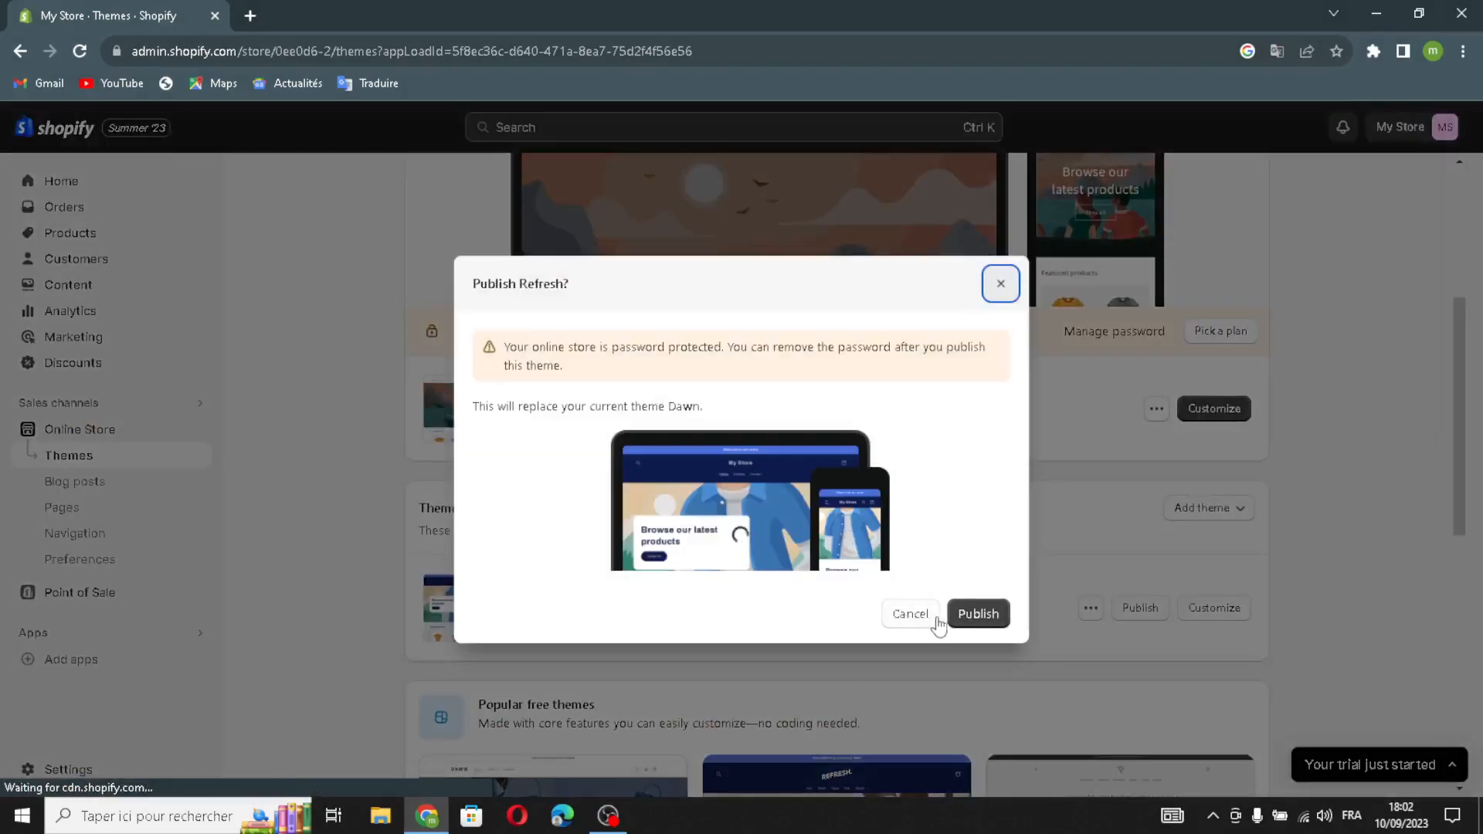
click(958, 615)
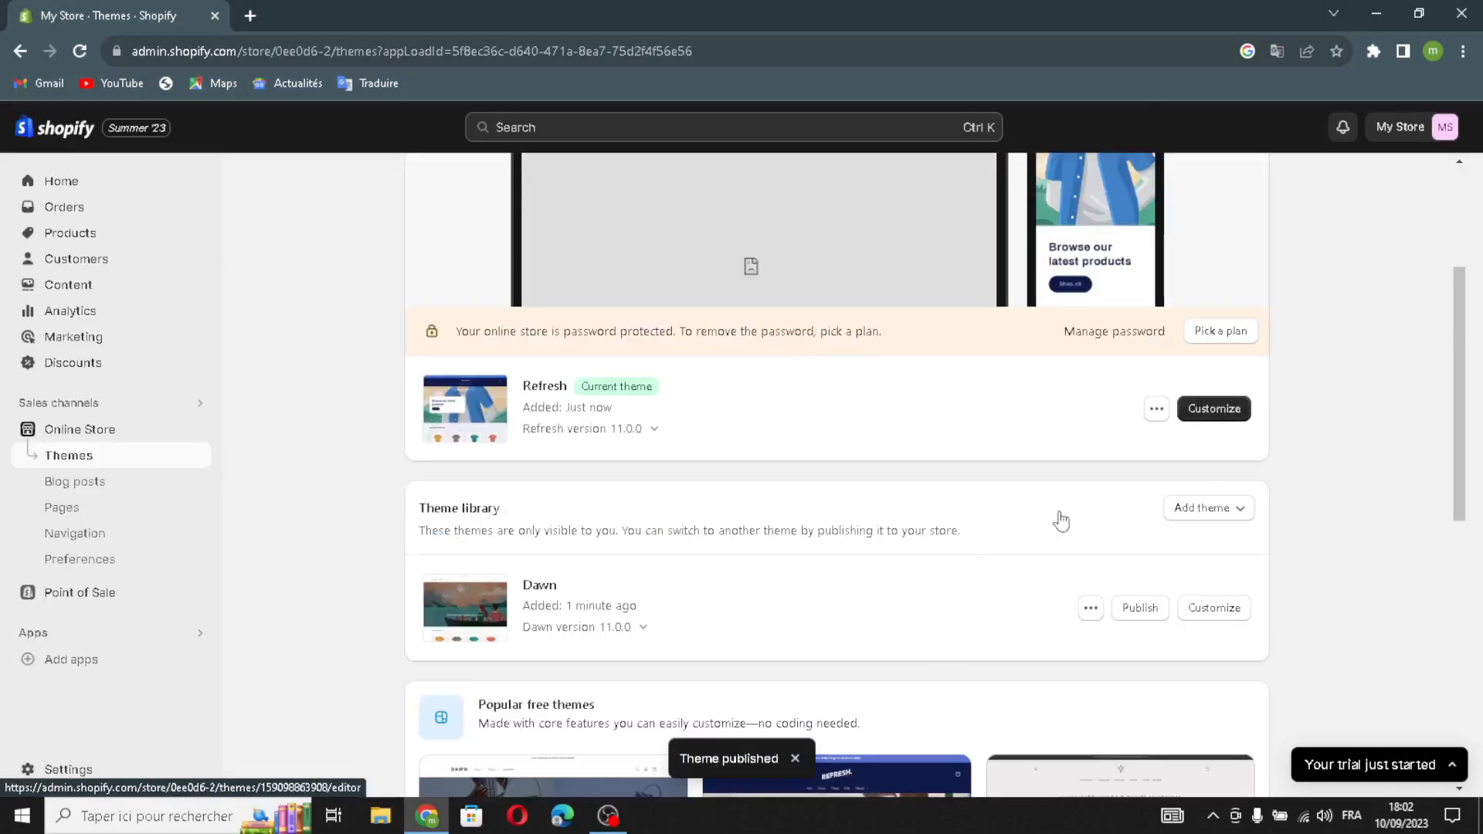
Open the Refresh theme for customization and preview the home page in mobile, fullscreen, and desktop views
click(1196, 410)
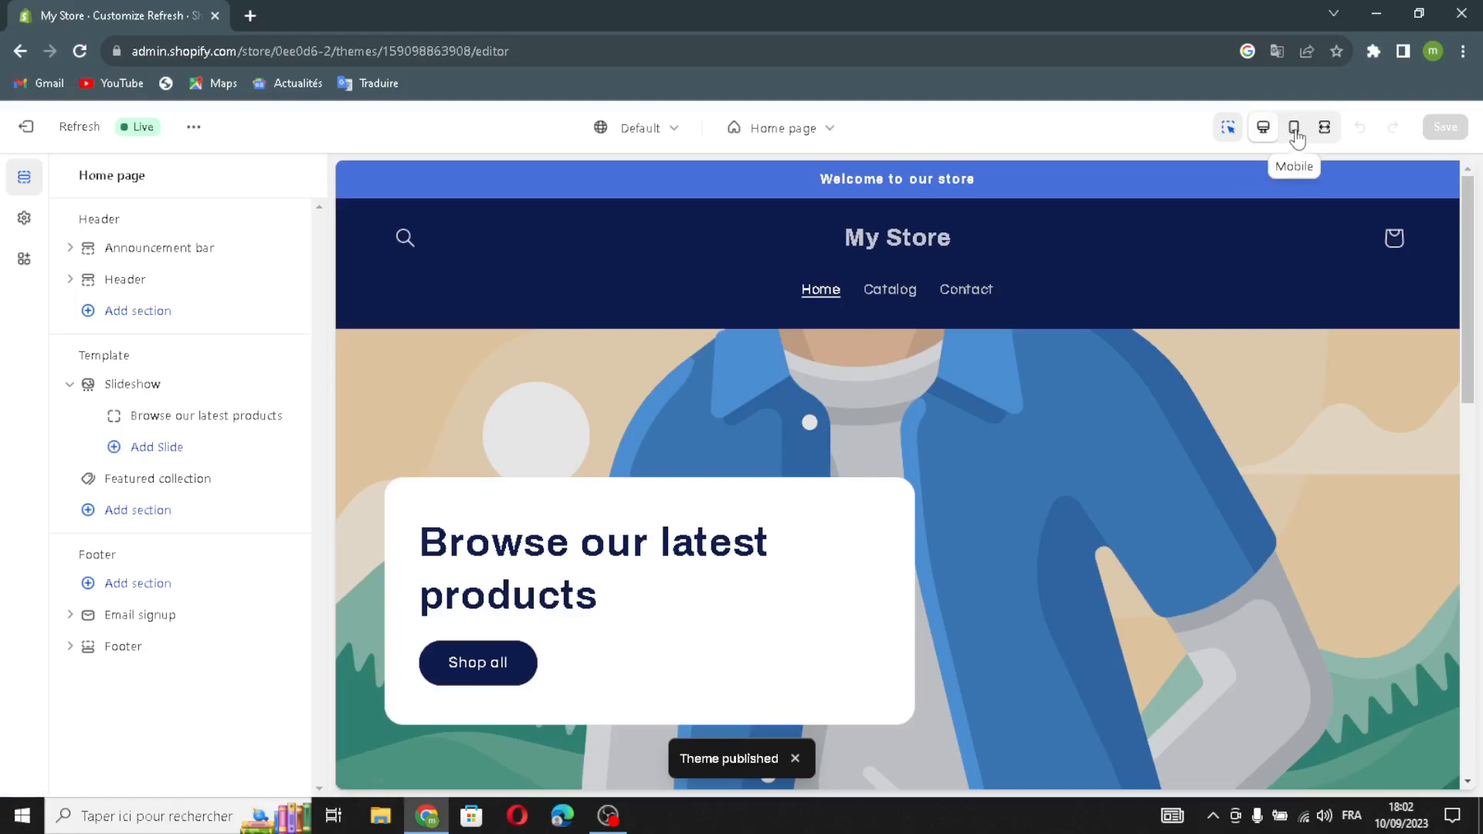
click(1295, 131)
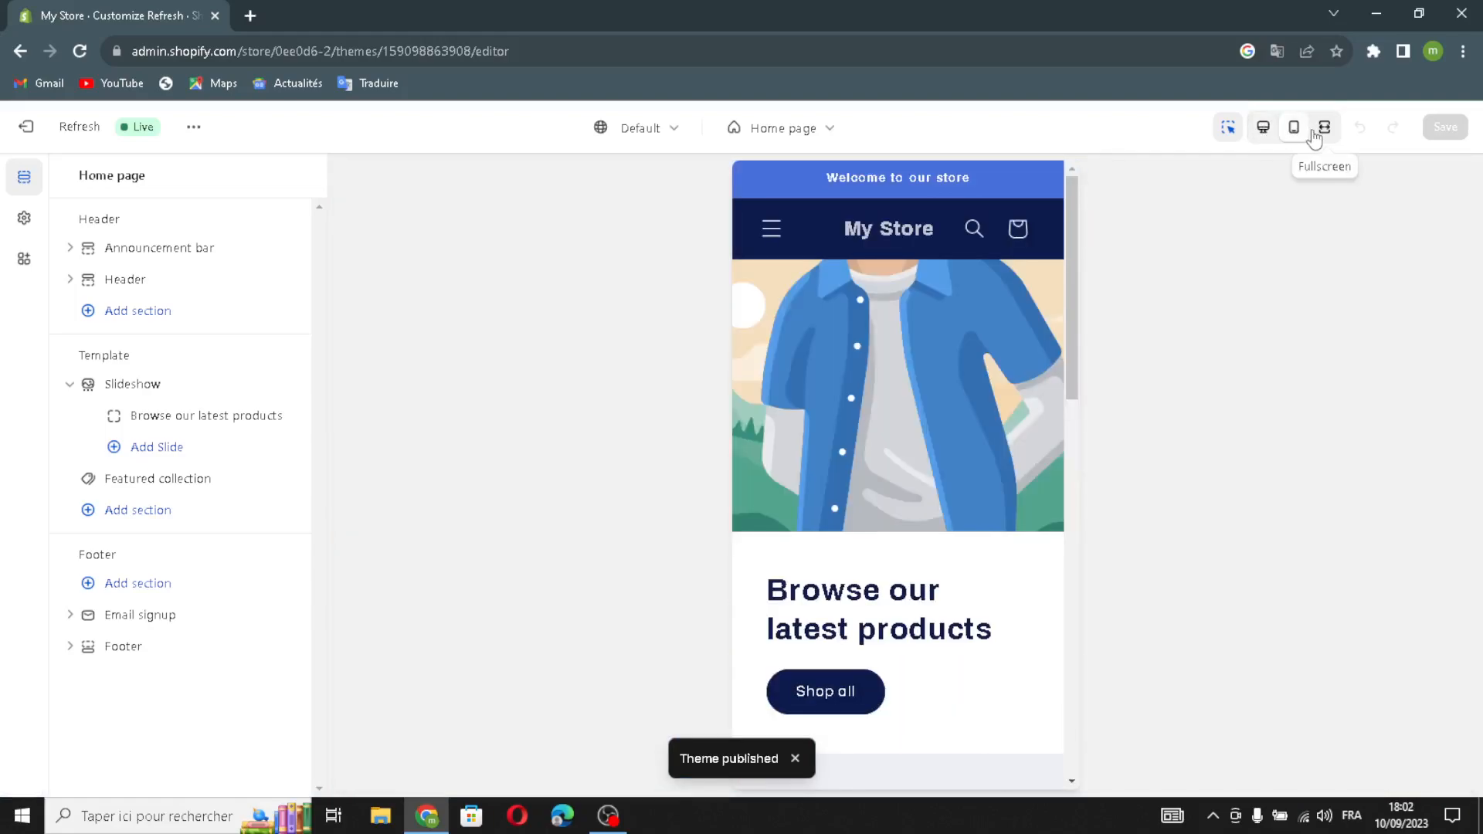
click(1323, 132)
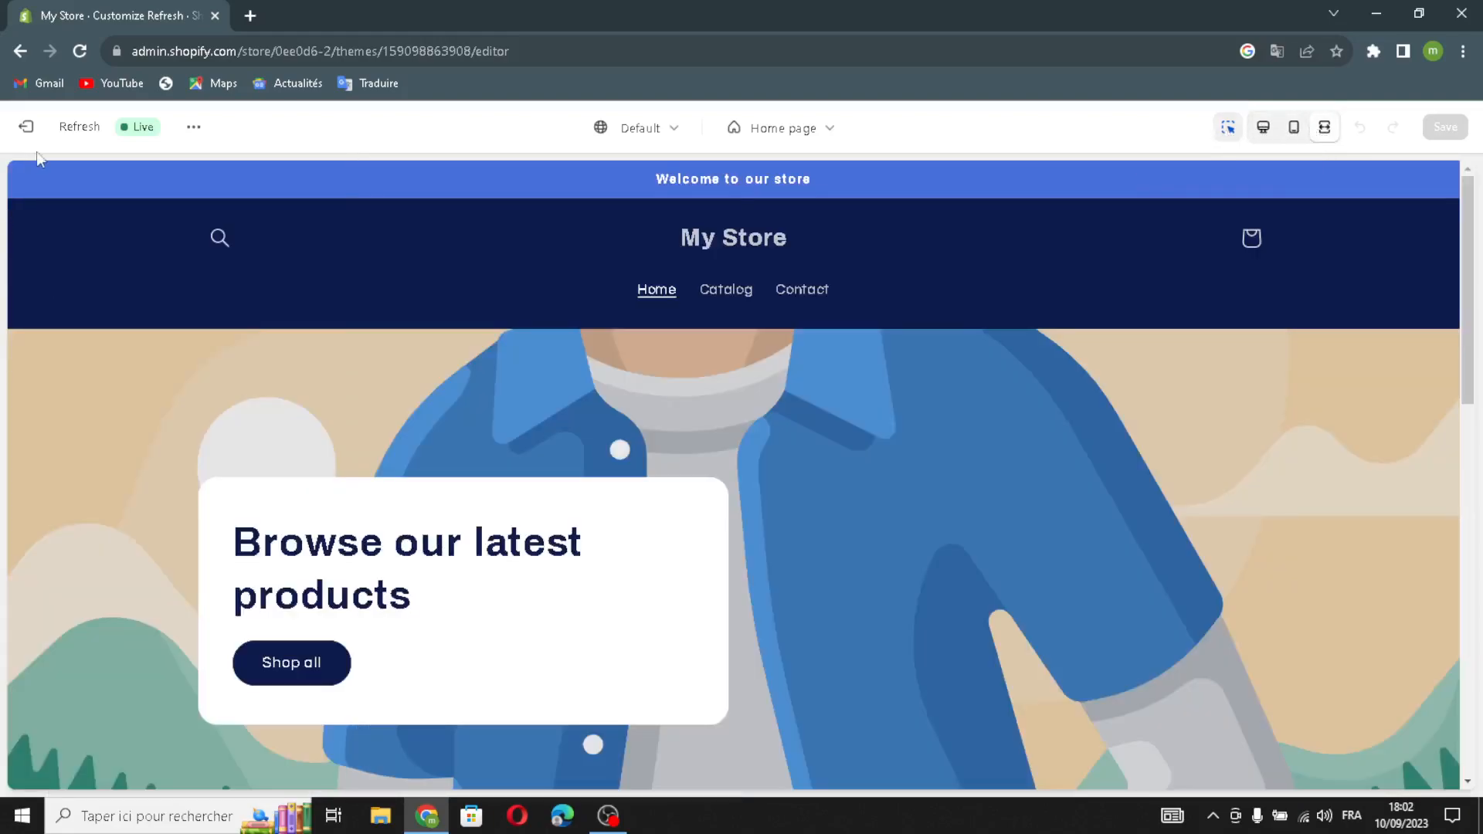
click(1263, 127)
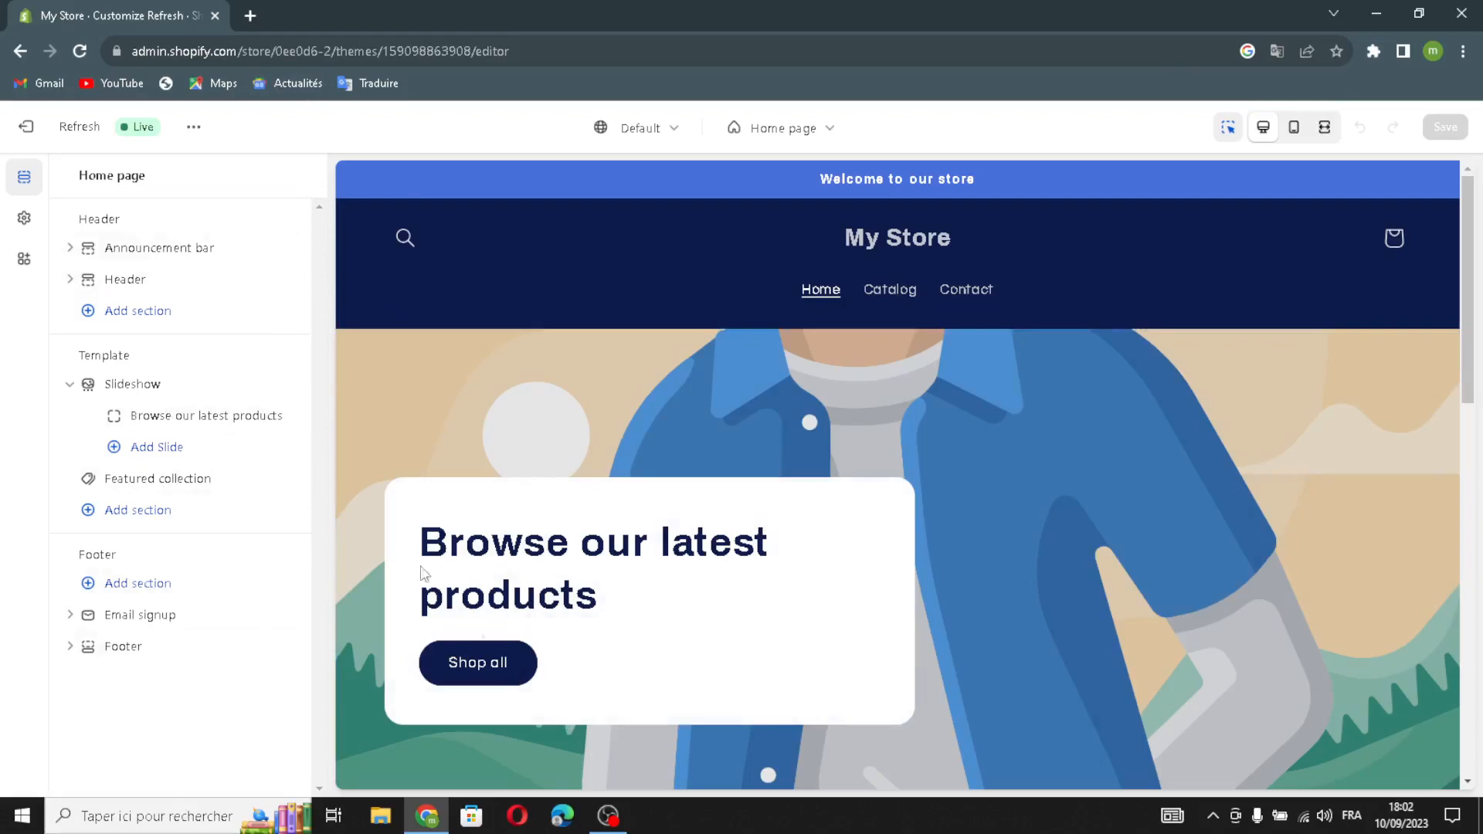
Set the announcement bar to color Scheme 3 and enable desktop social media icons and auto-rotating announcements
click(125, 248)
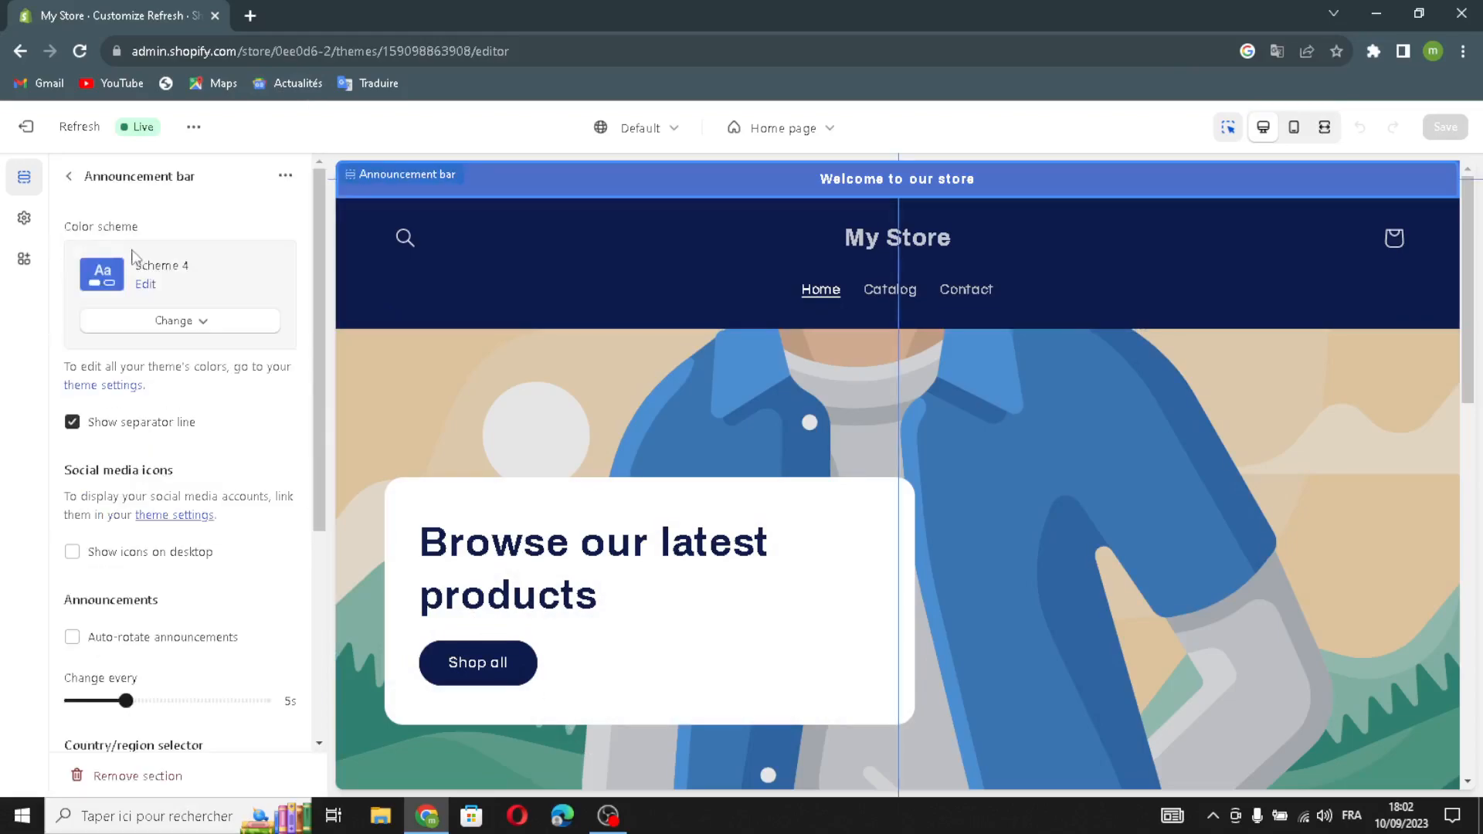
click(106, 330)
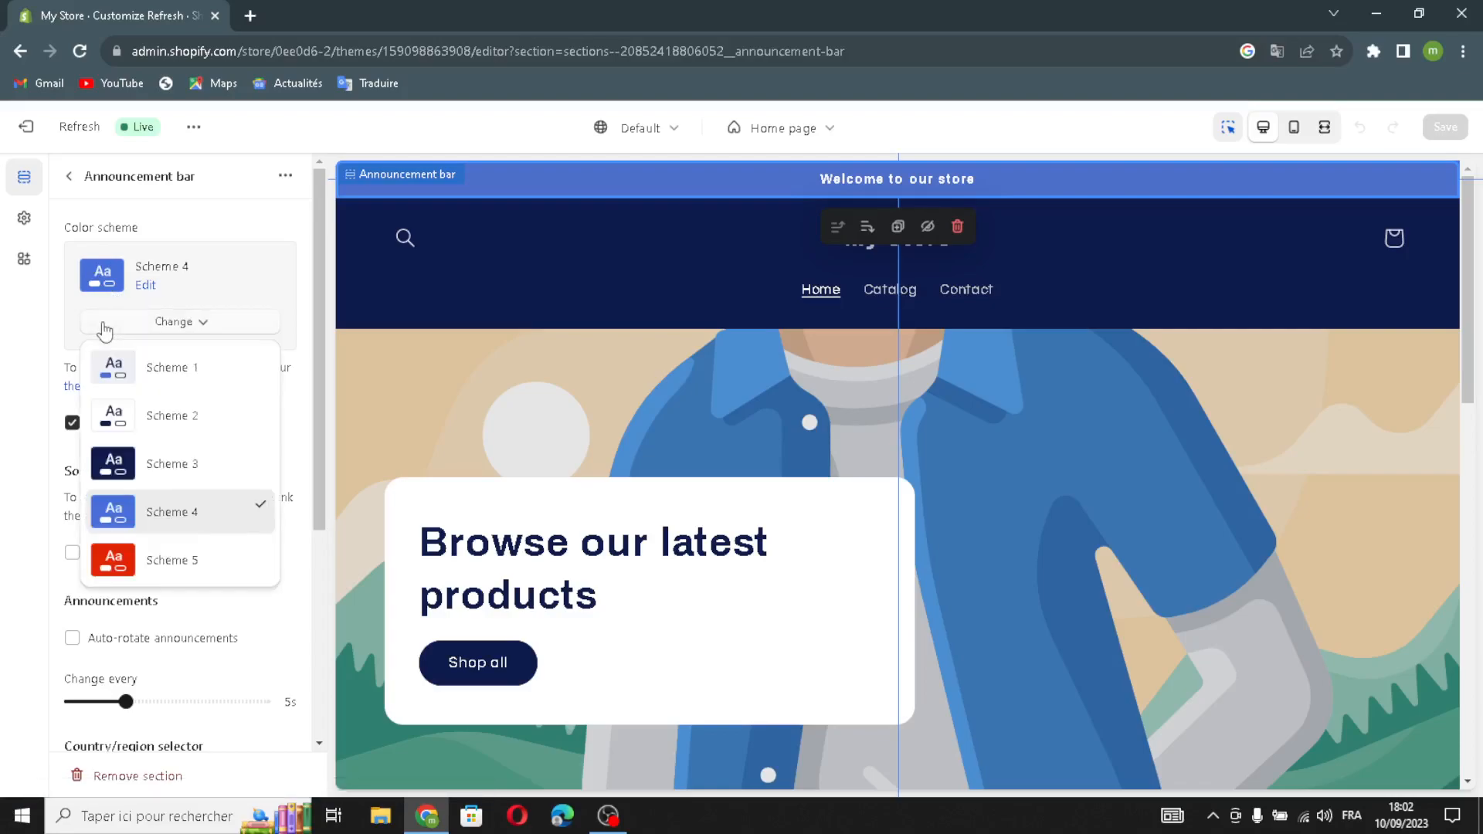
click(108, 467)
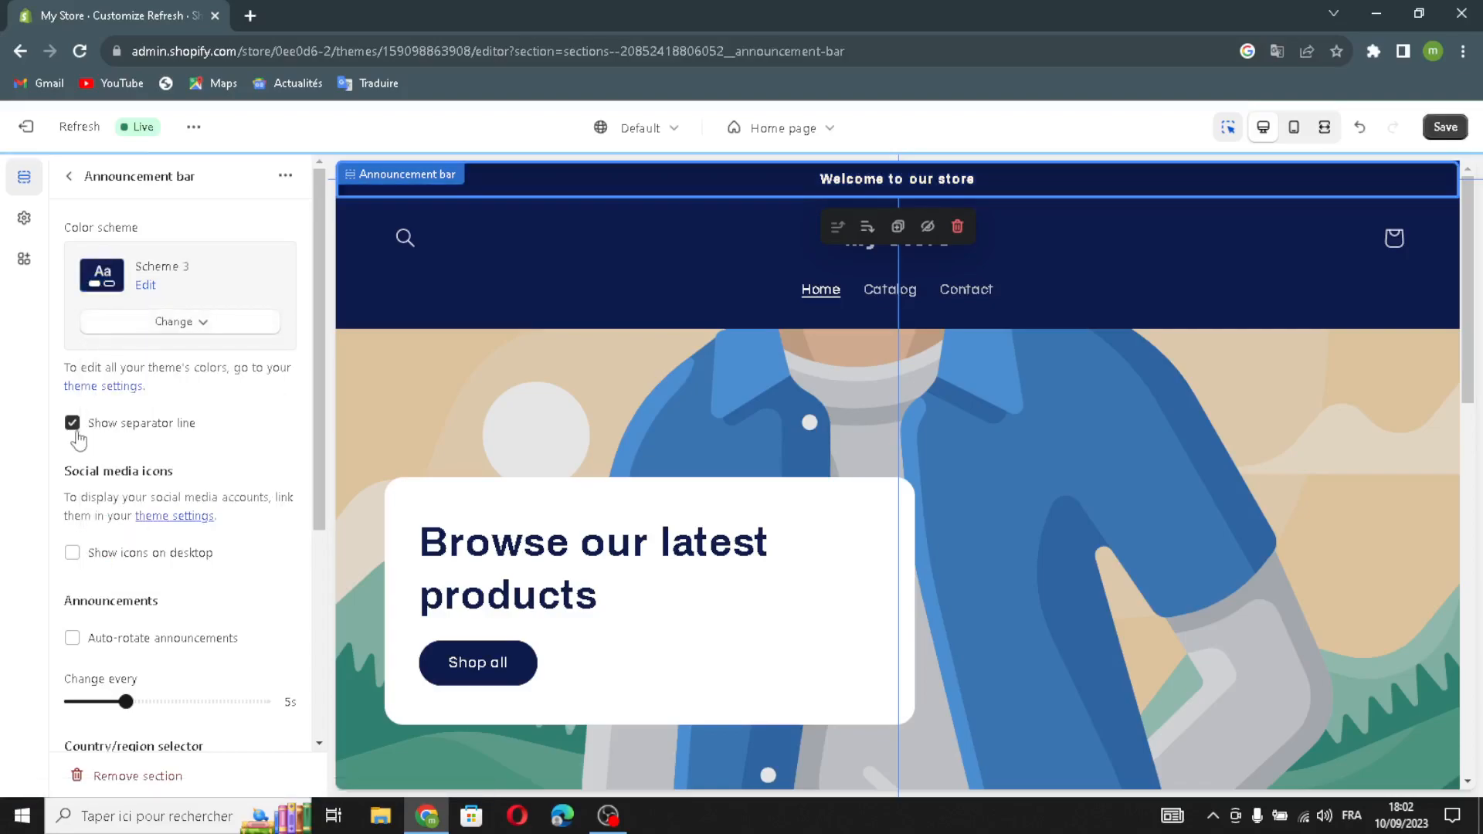
click(80, 554)
click(81, 640)
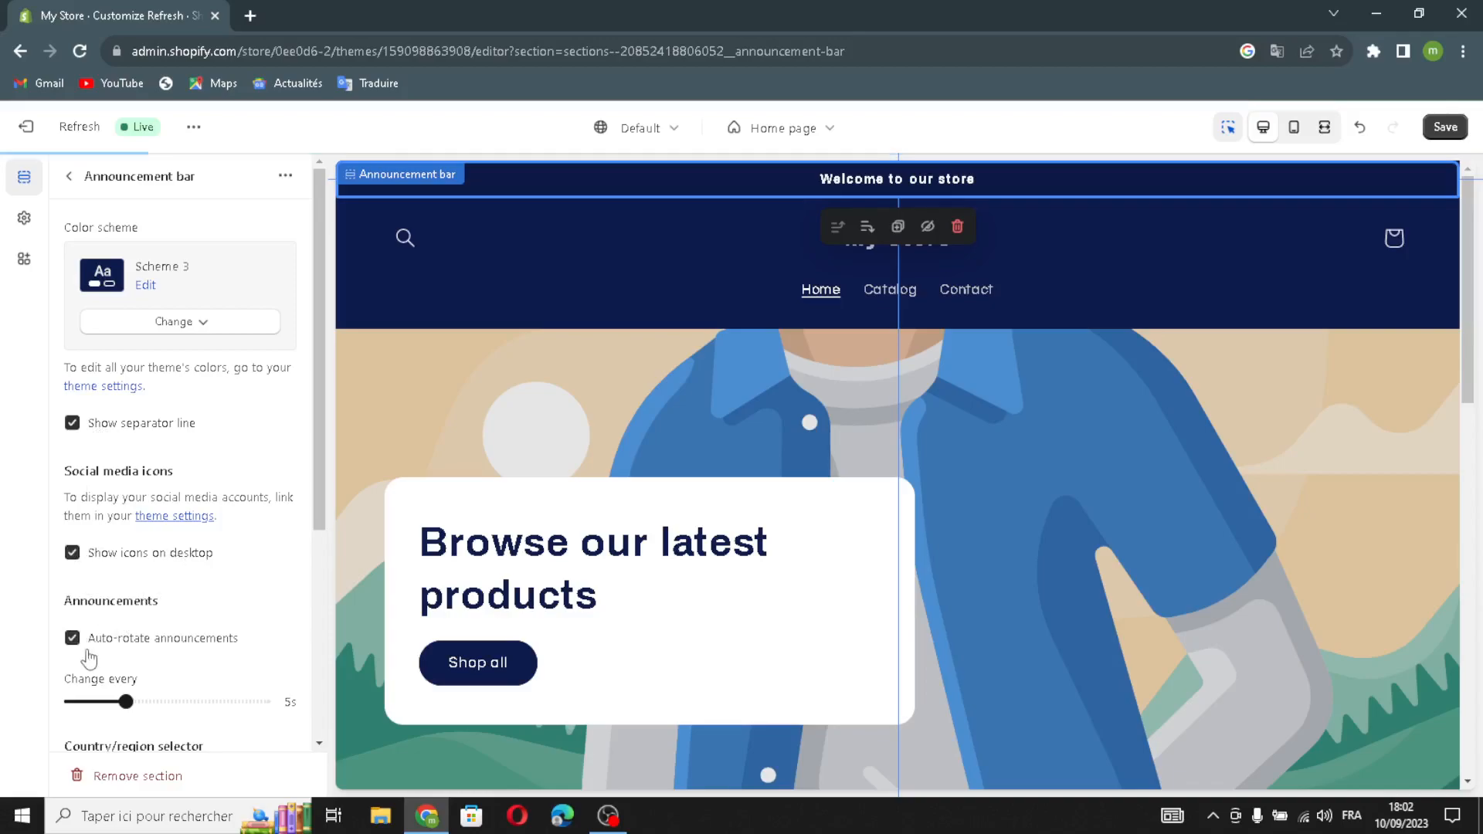
Enable the country/region selector and the language selector in the announcement bar, then return to the section list
scroll(213, 679, down, 3)
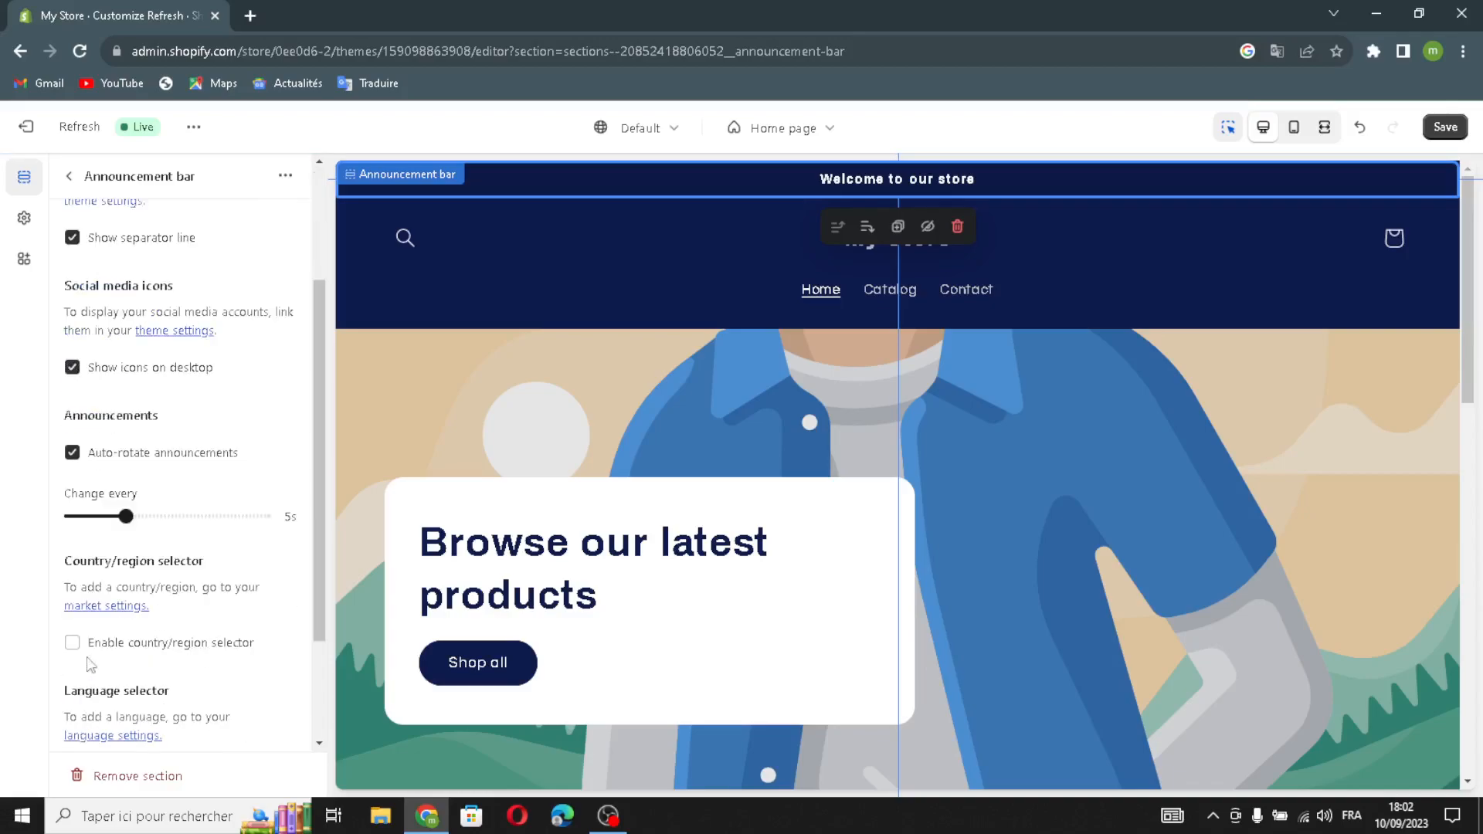
click(72, 644)
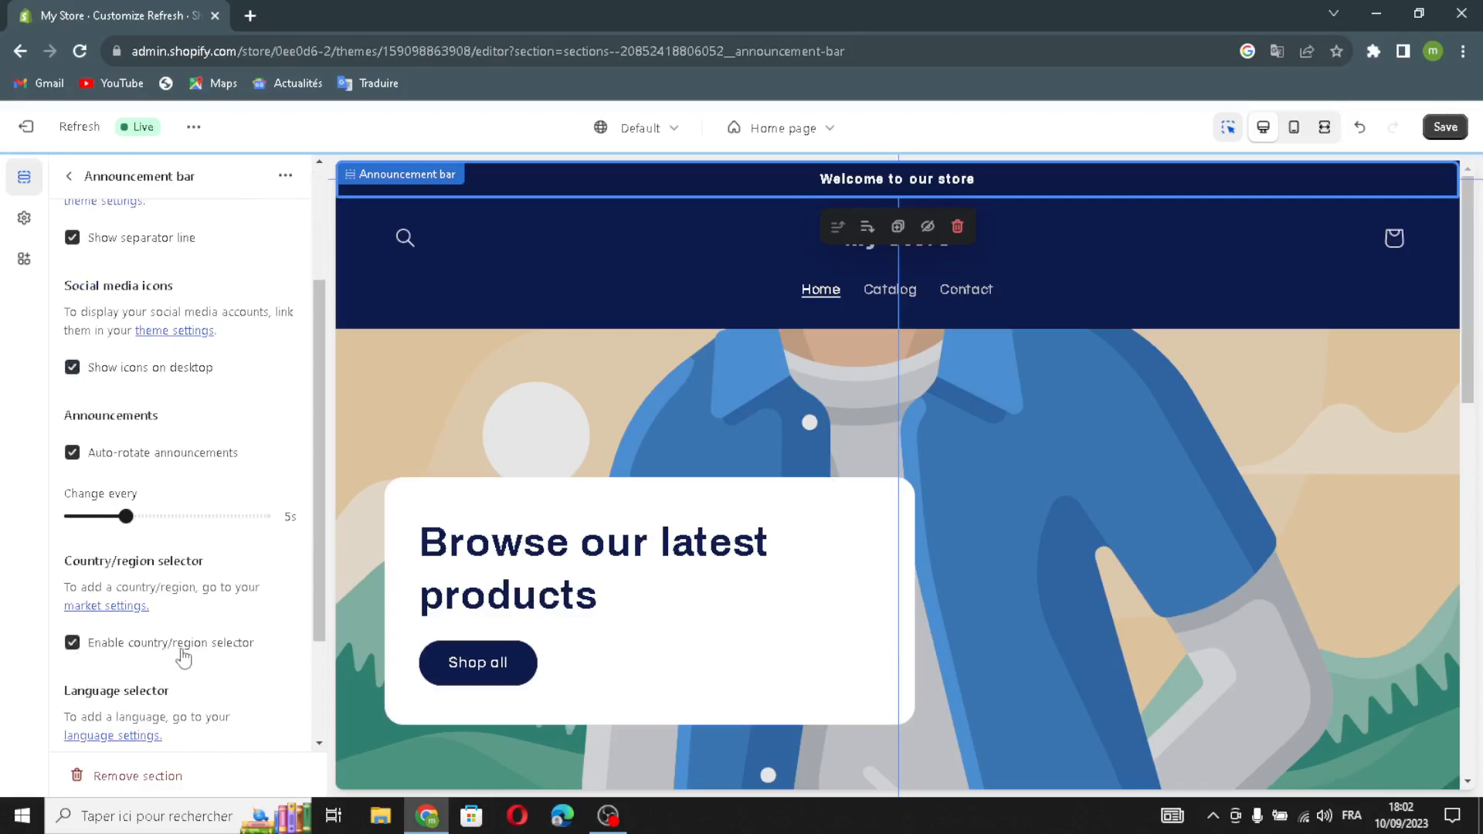
scroll(249, 655, down, 1)
scroll(249, 655, down, 1)
click(72, 618)
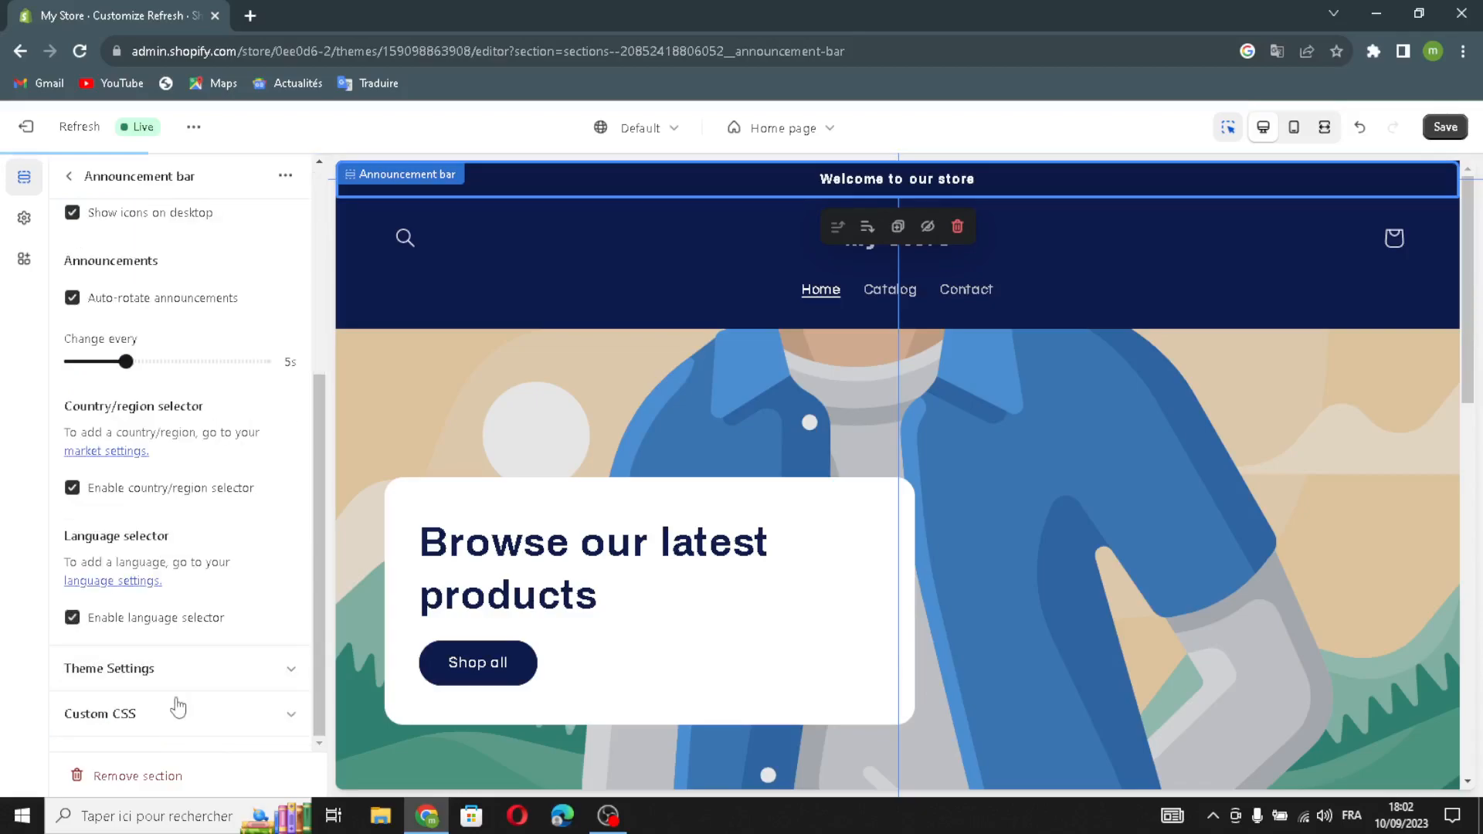
scroll(181, 618, up, 5)
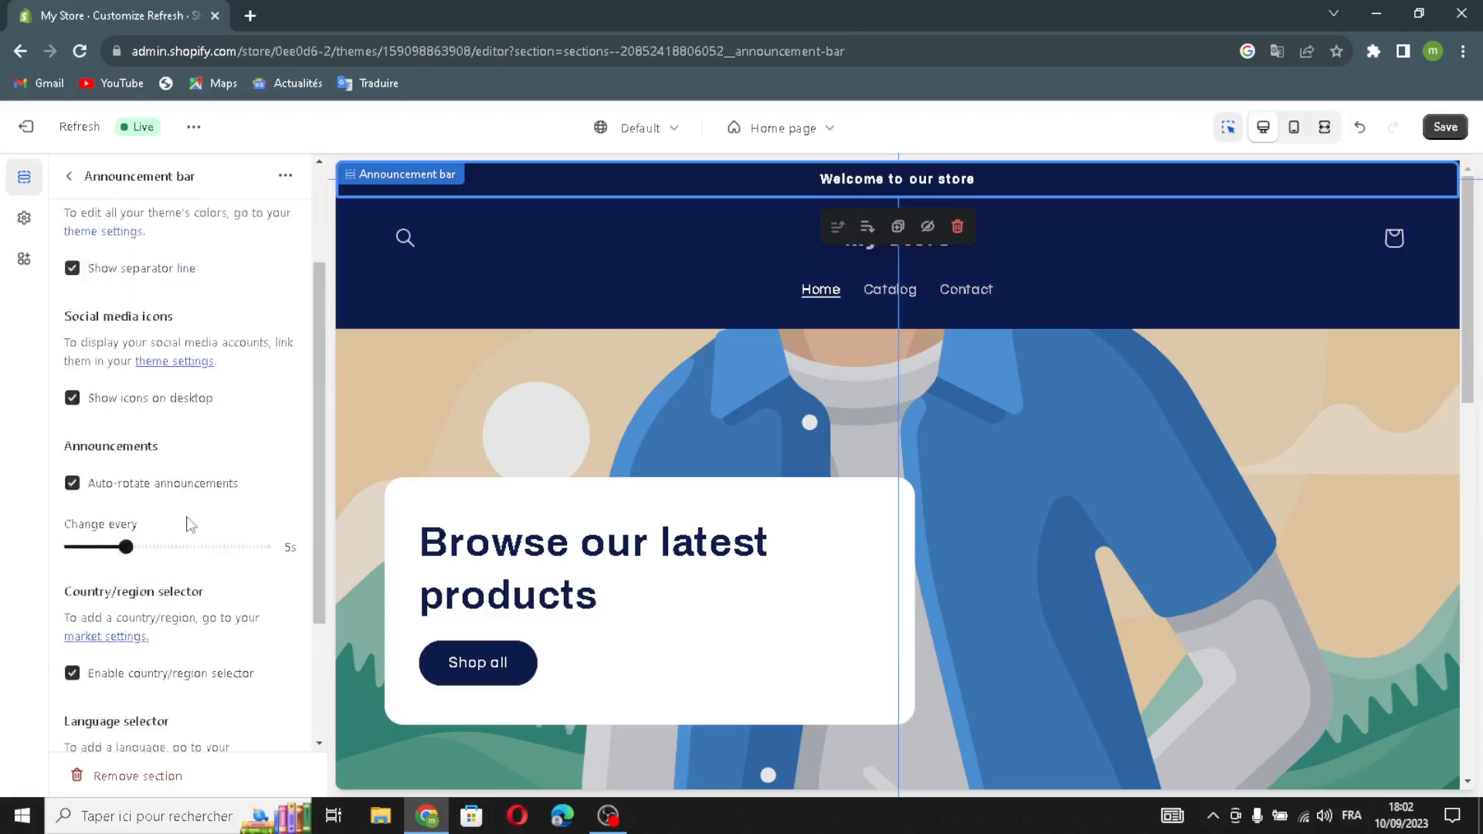
click(69, 176)
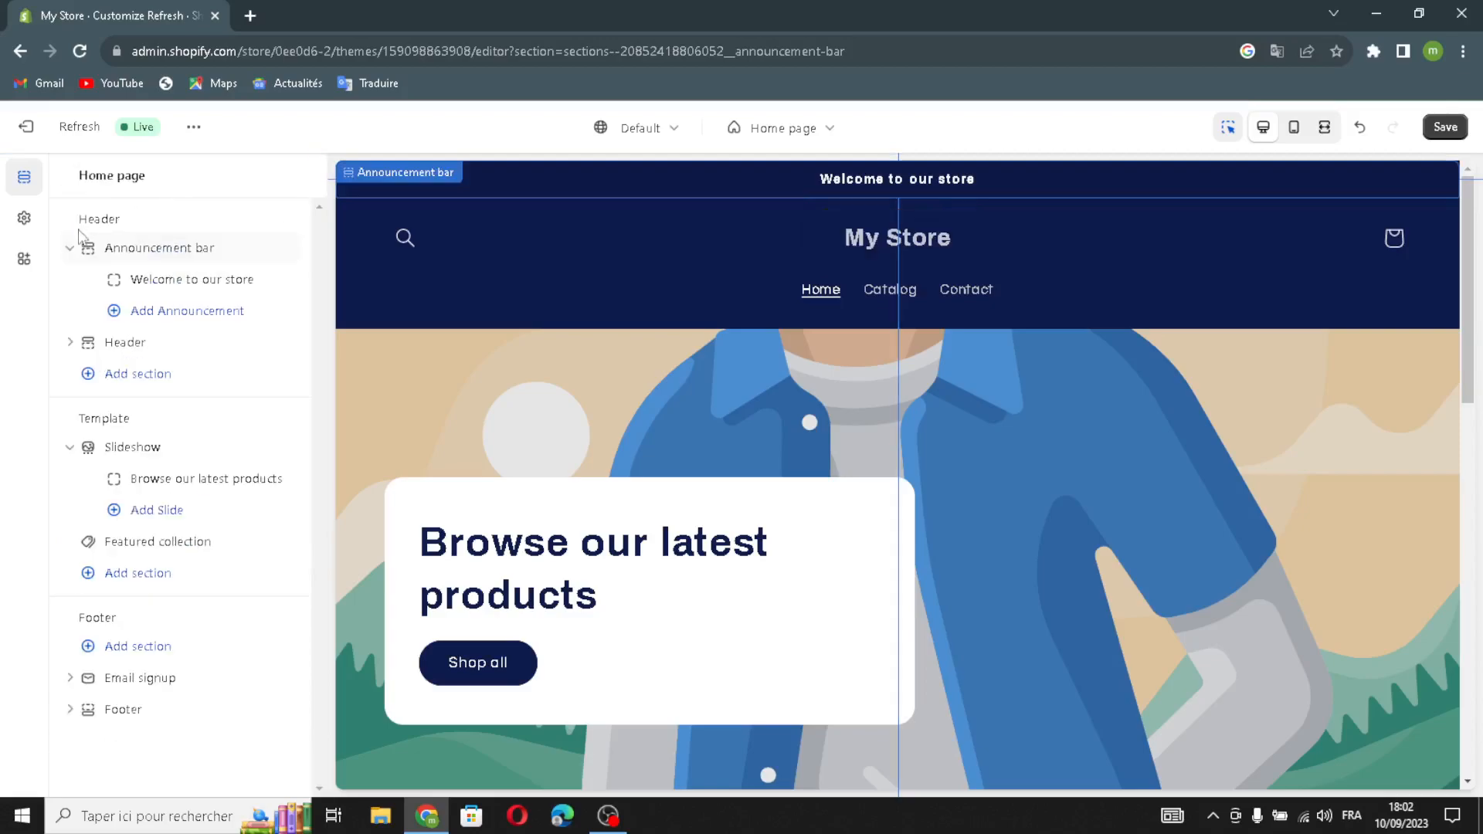
Link the "Welcome to our store" announcement to All collections
click(171, 282)
drag(199, 259, 227, 233)
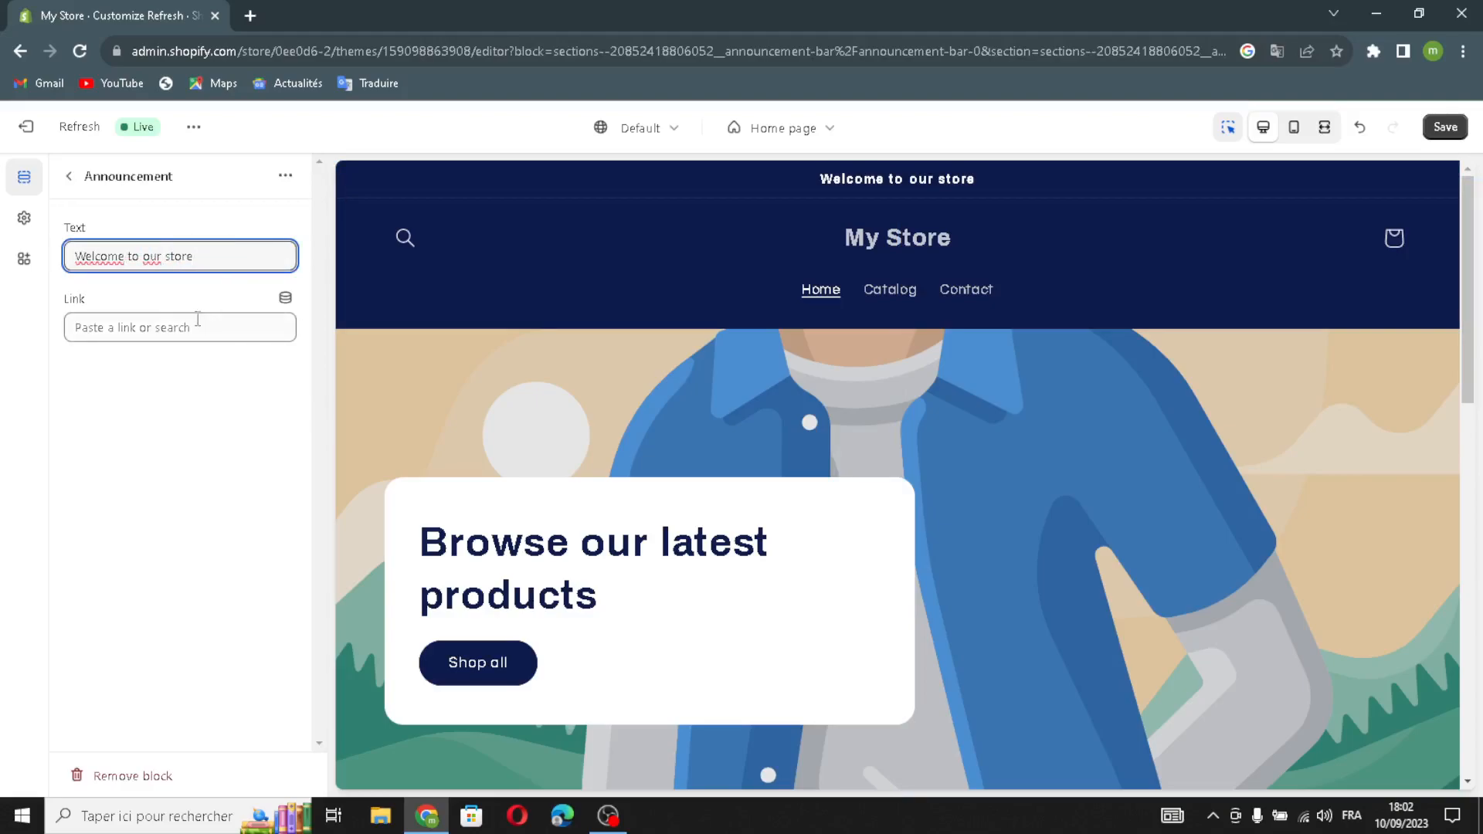
click(153, 331)
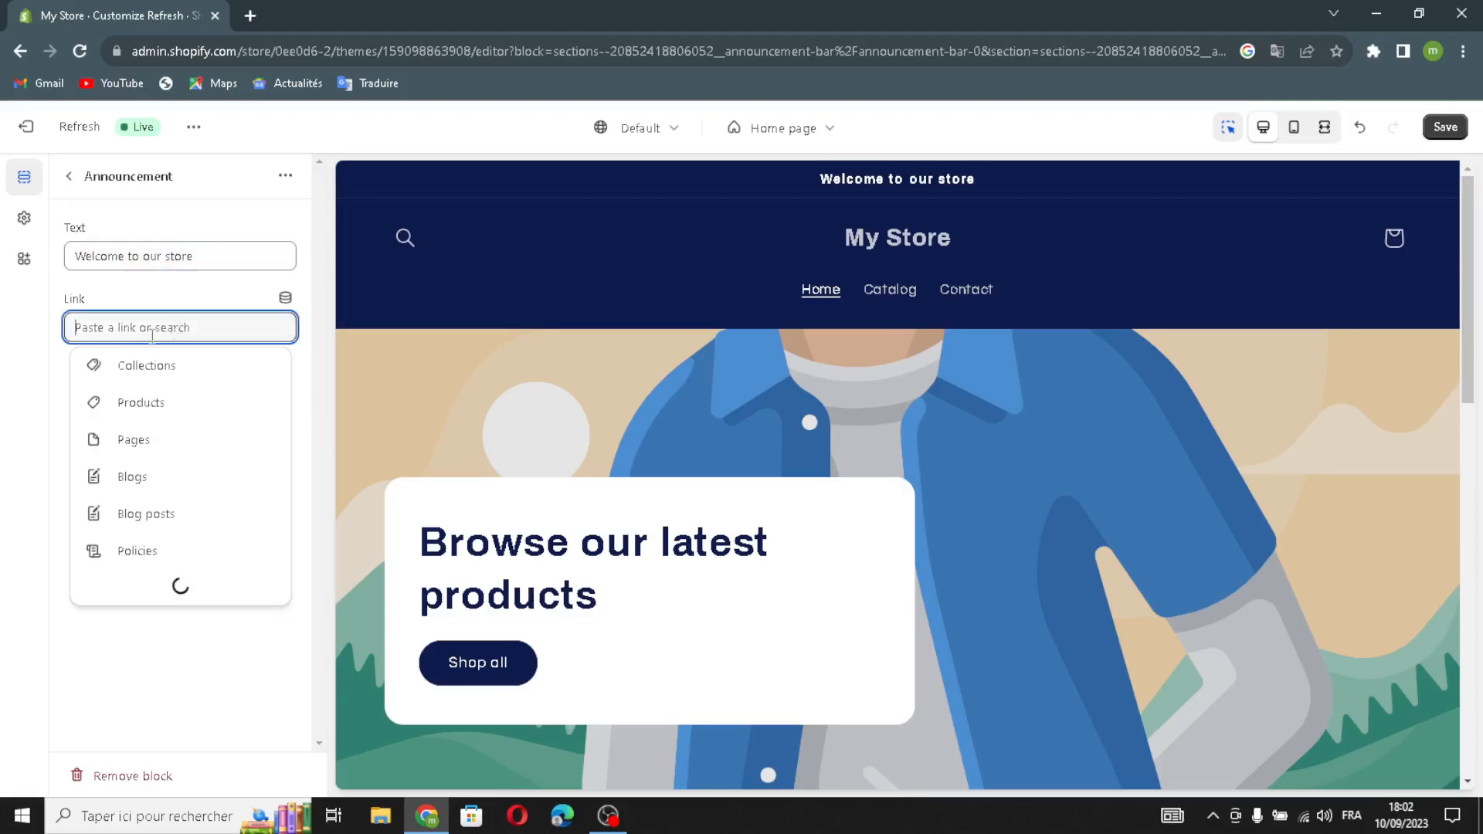
click(125, 370)
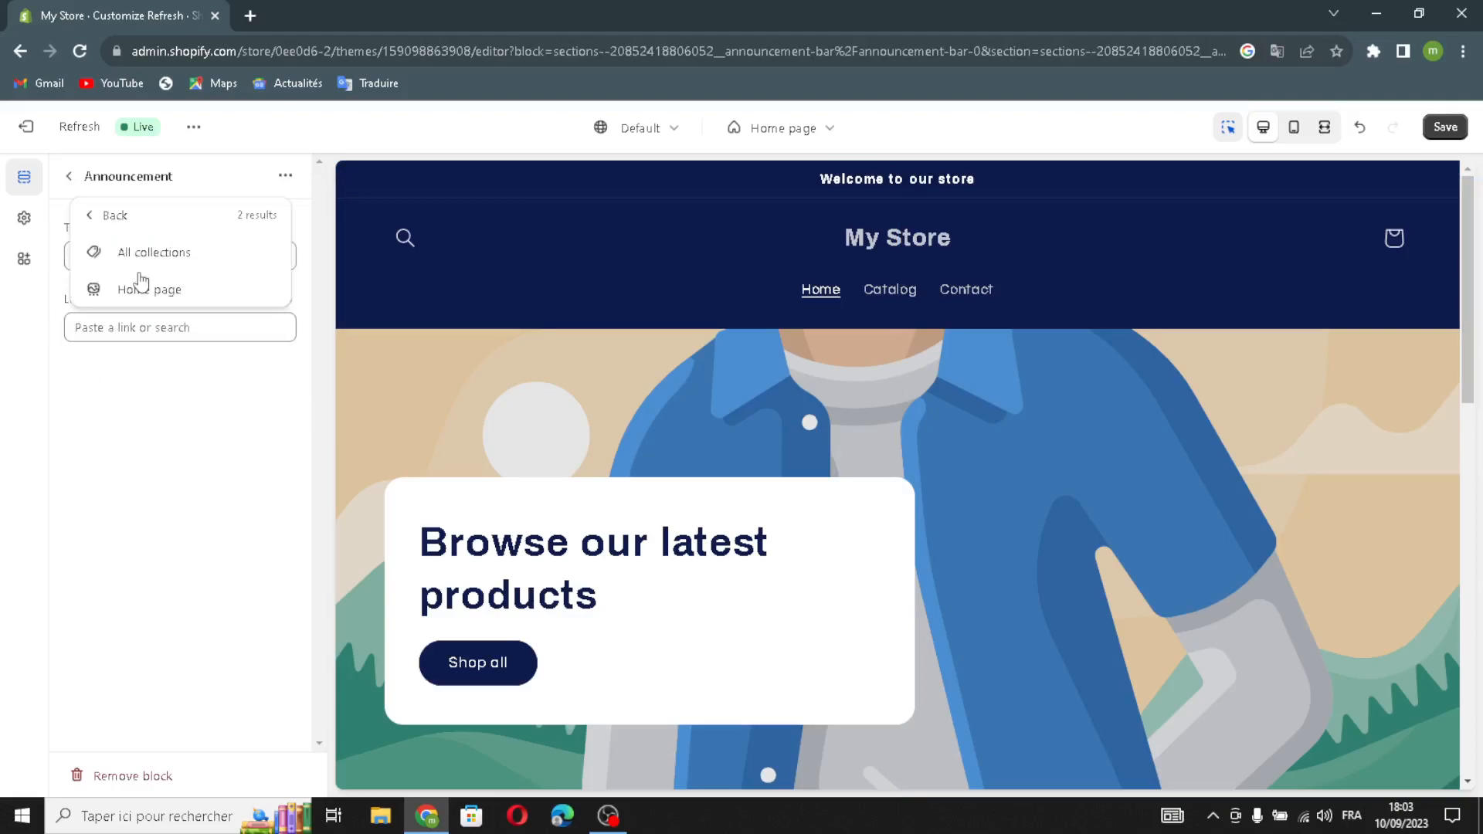
click(154, 254)
click(71, 176)
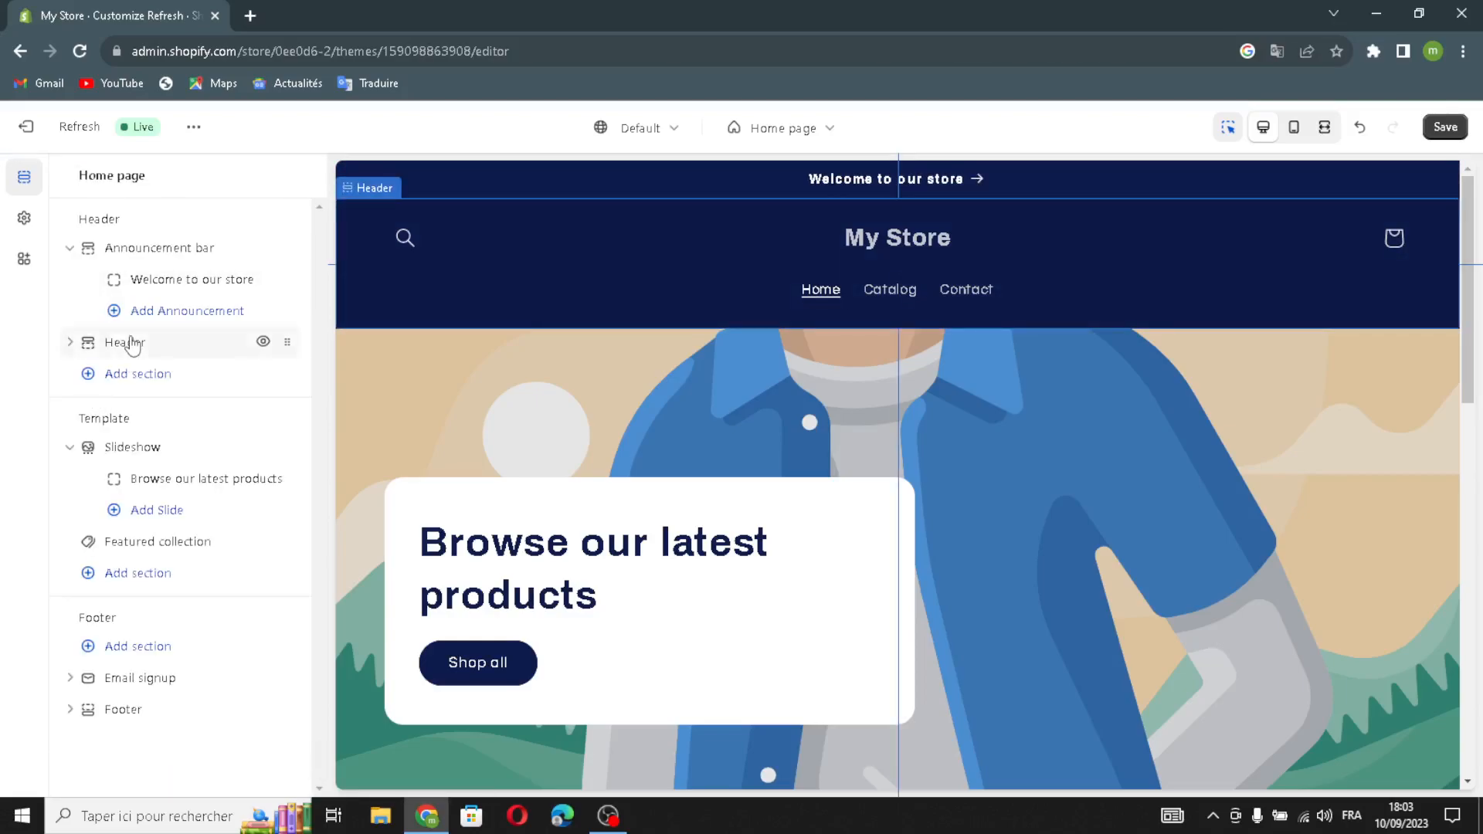
Open the header settings and choose Top center as the desktop logo position and Dropdown as the desktop menu type
click(130, 342)
click(119, 255)
click(99, 296)
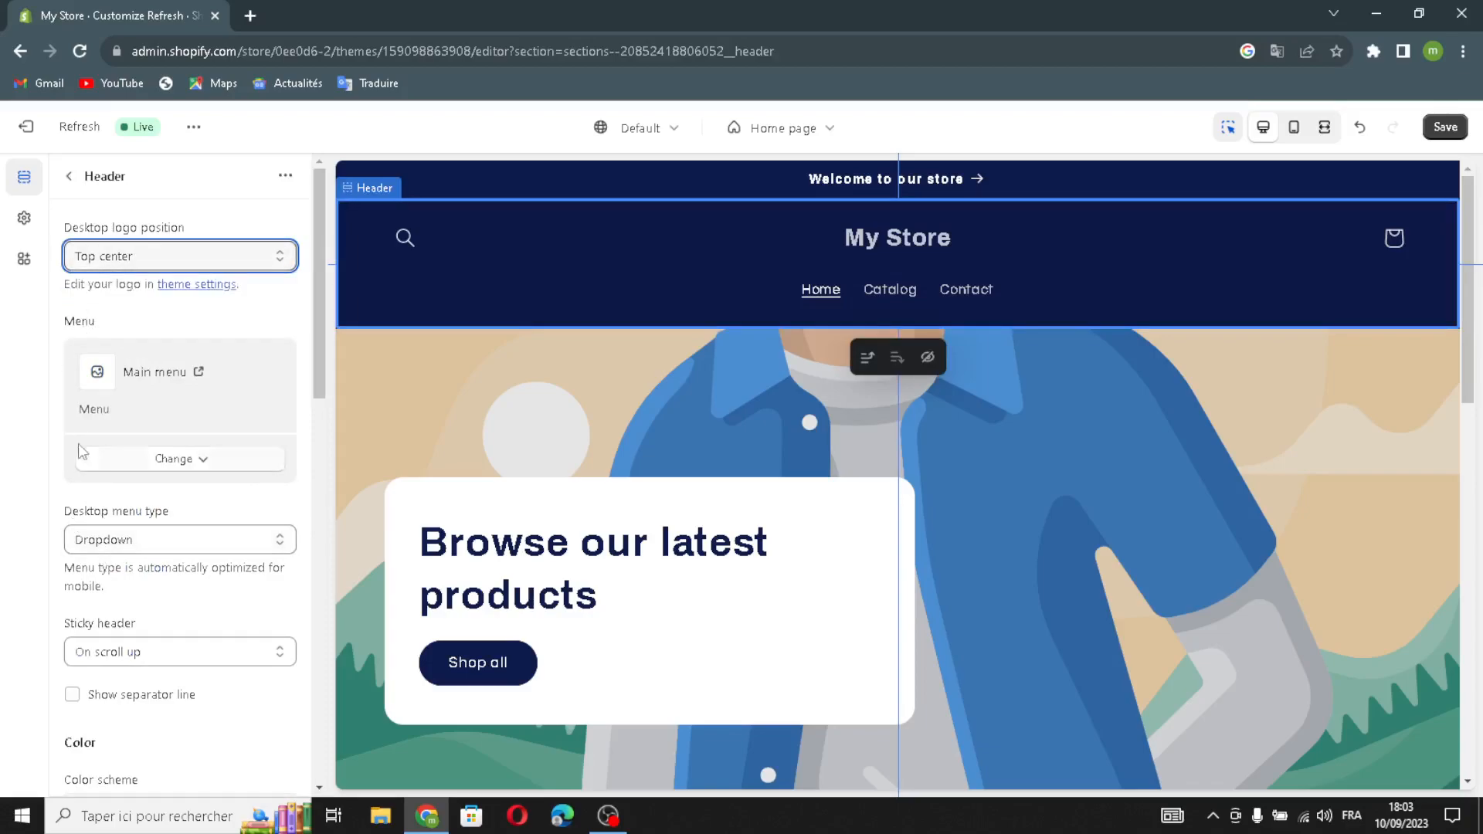
click(145, 463)
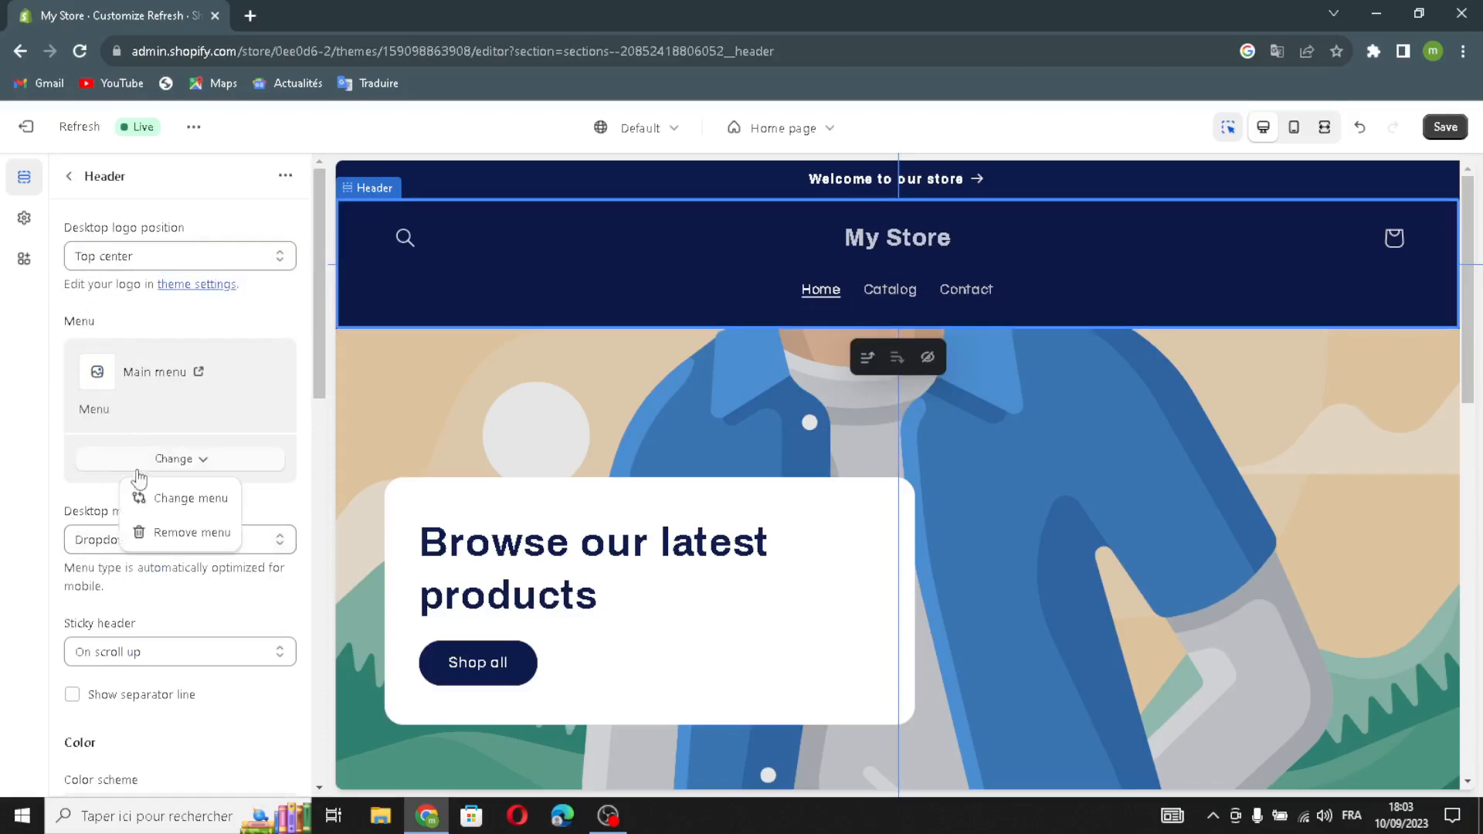
click(135, 465)
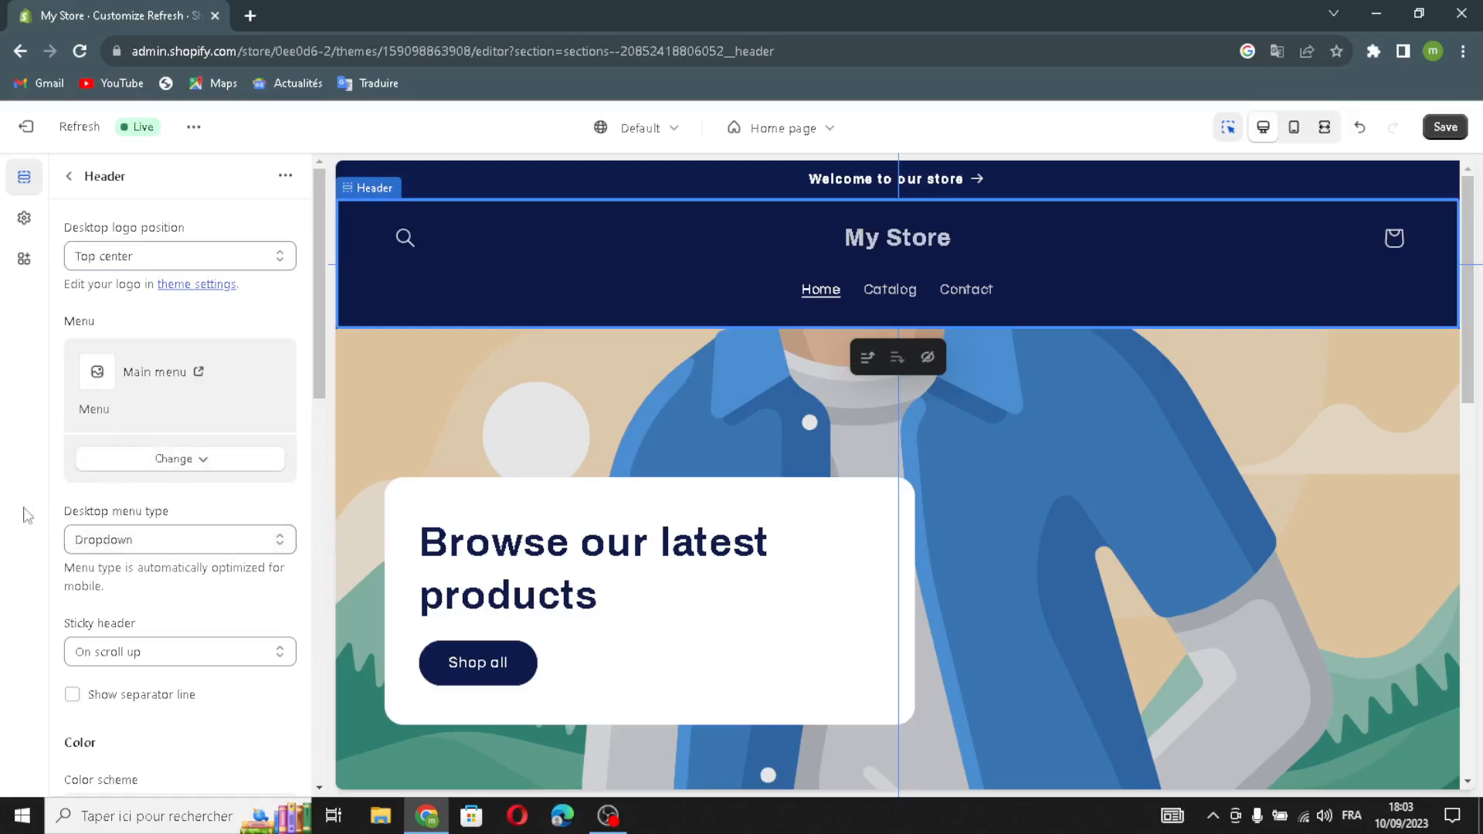
click(142, 545)
click(134, 562)
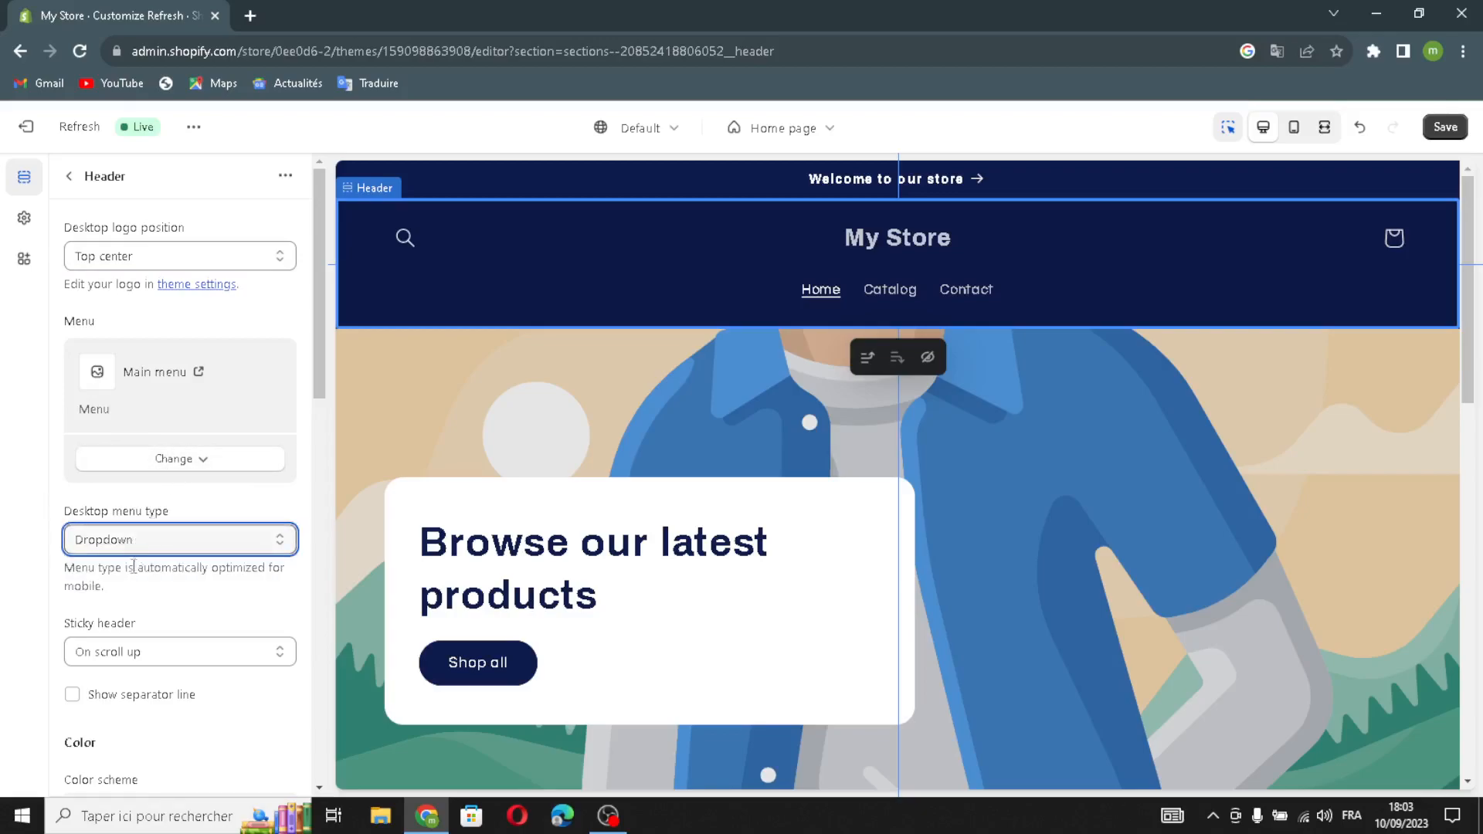
Set the header's sticky behavior to Always and show the separator line
click(130, 655)
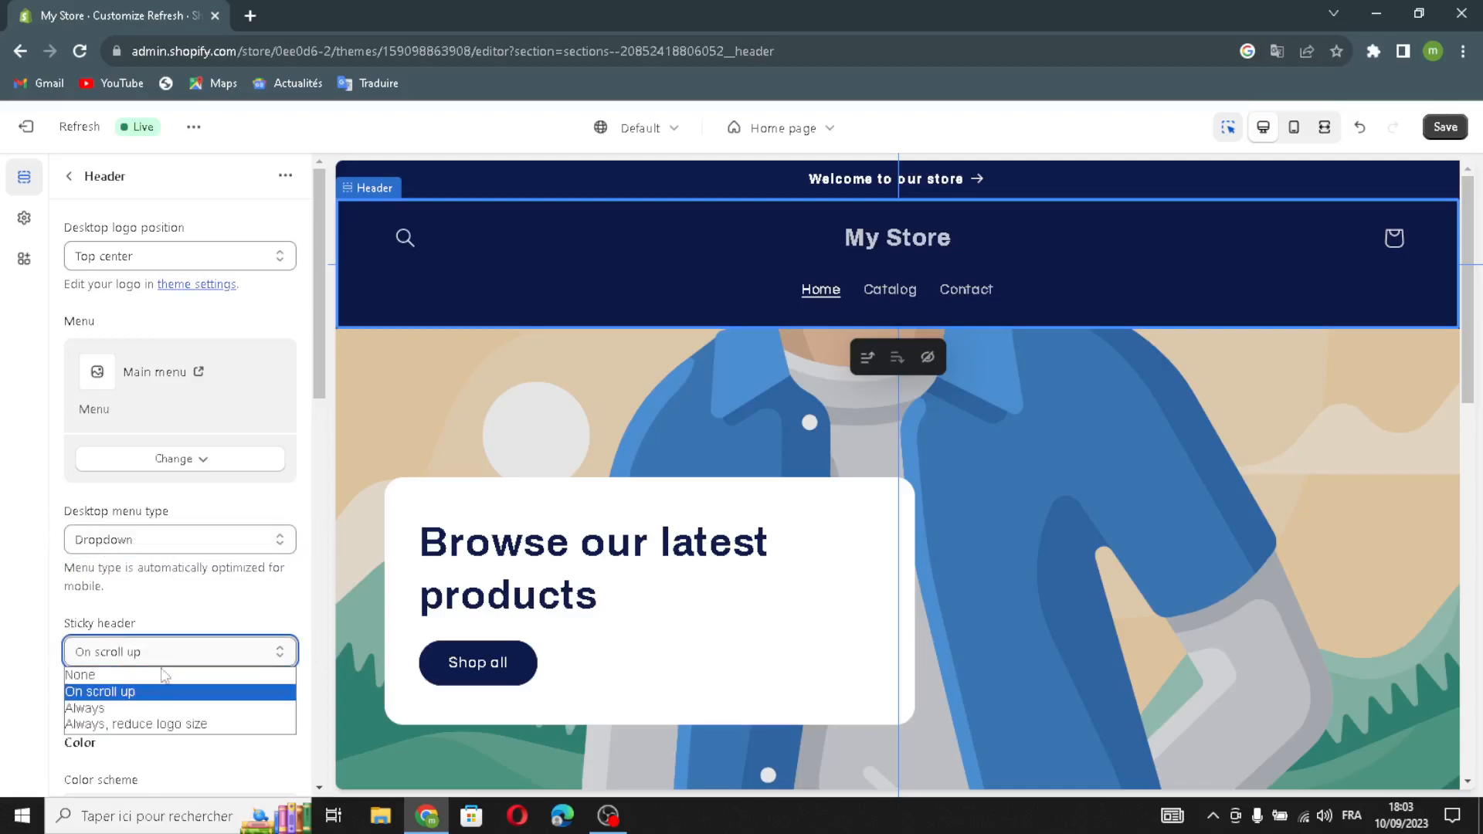
click(135, 708)
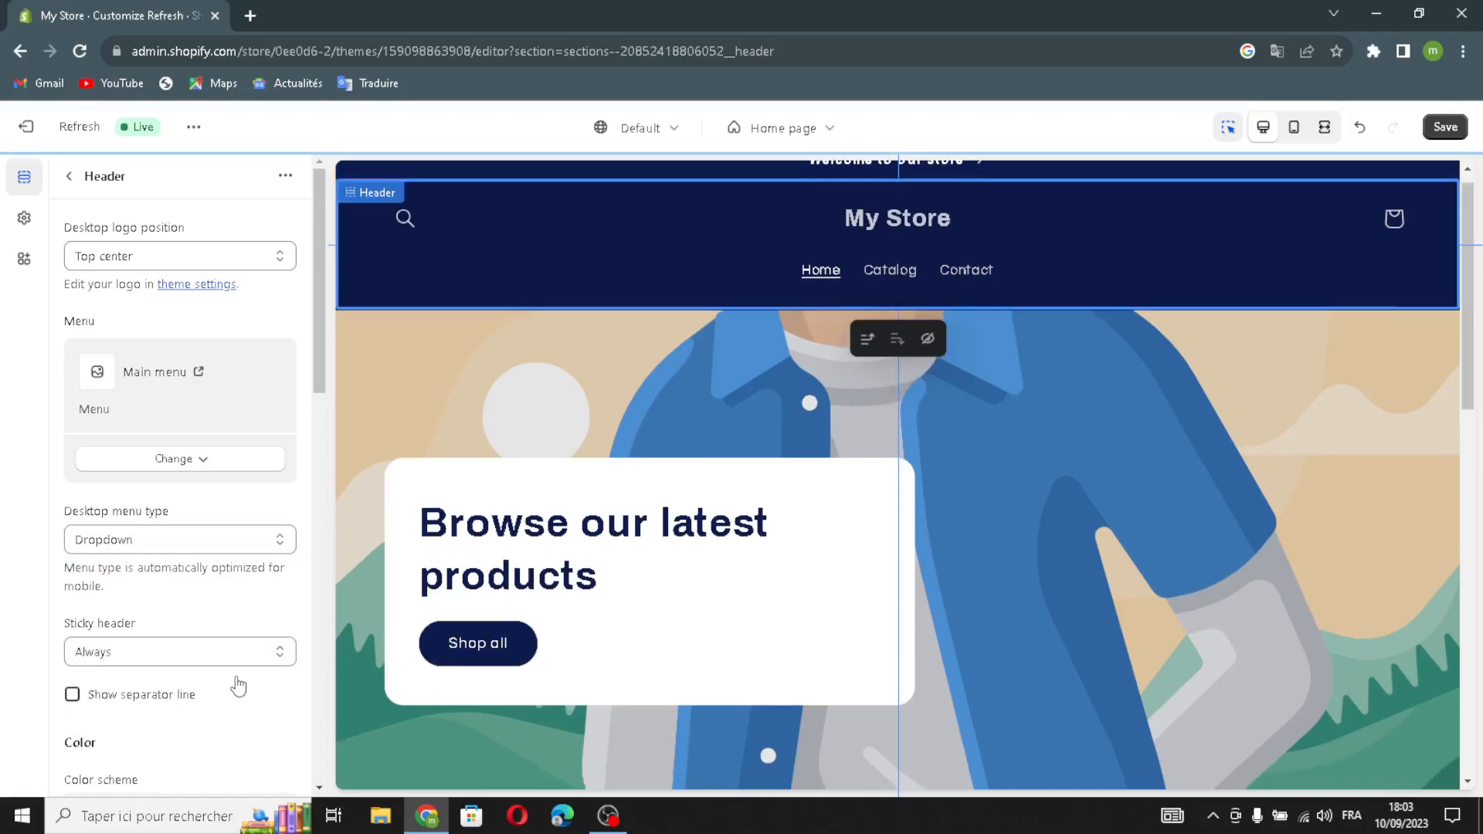
click(72, 694)
Review the header's color schemes, country and language selectors, mobile logo position, bottom margin and section padding
scroll(201, 682, down, 1)
scroll(202, 682, down, 1)
click(169, 688)
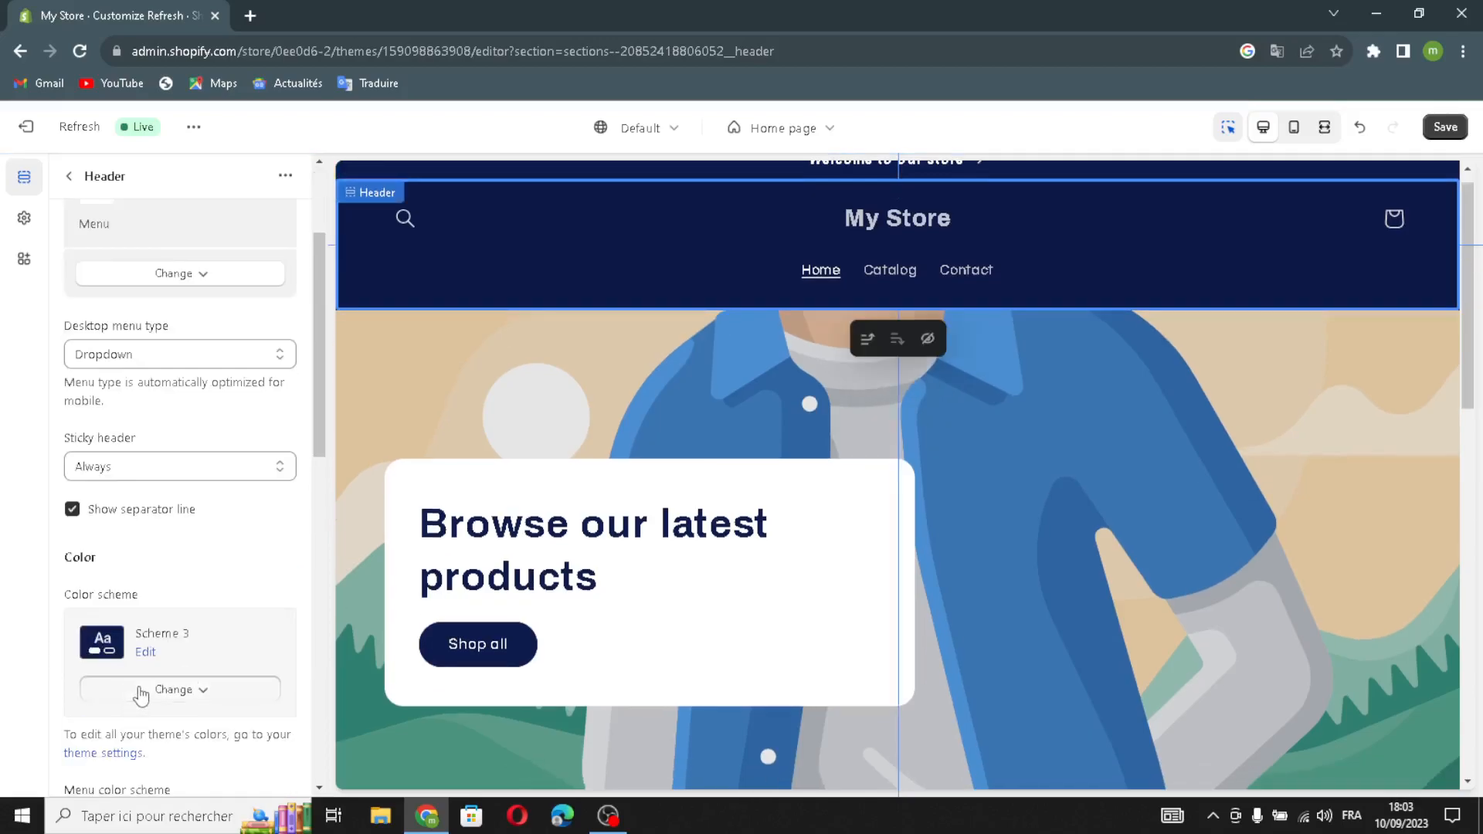
click(131, 547)
scroll(172, 678, down, 2)
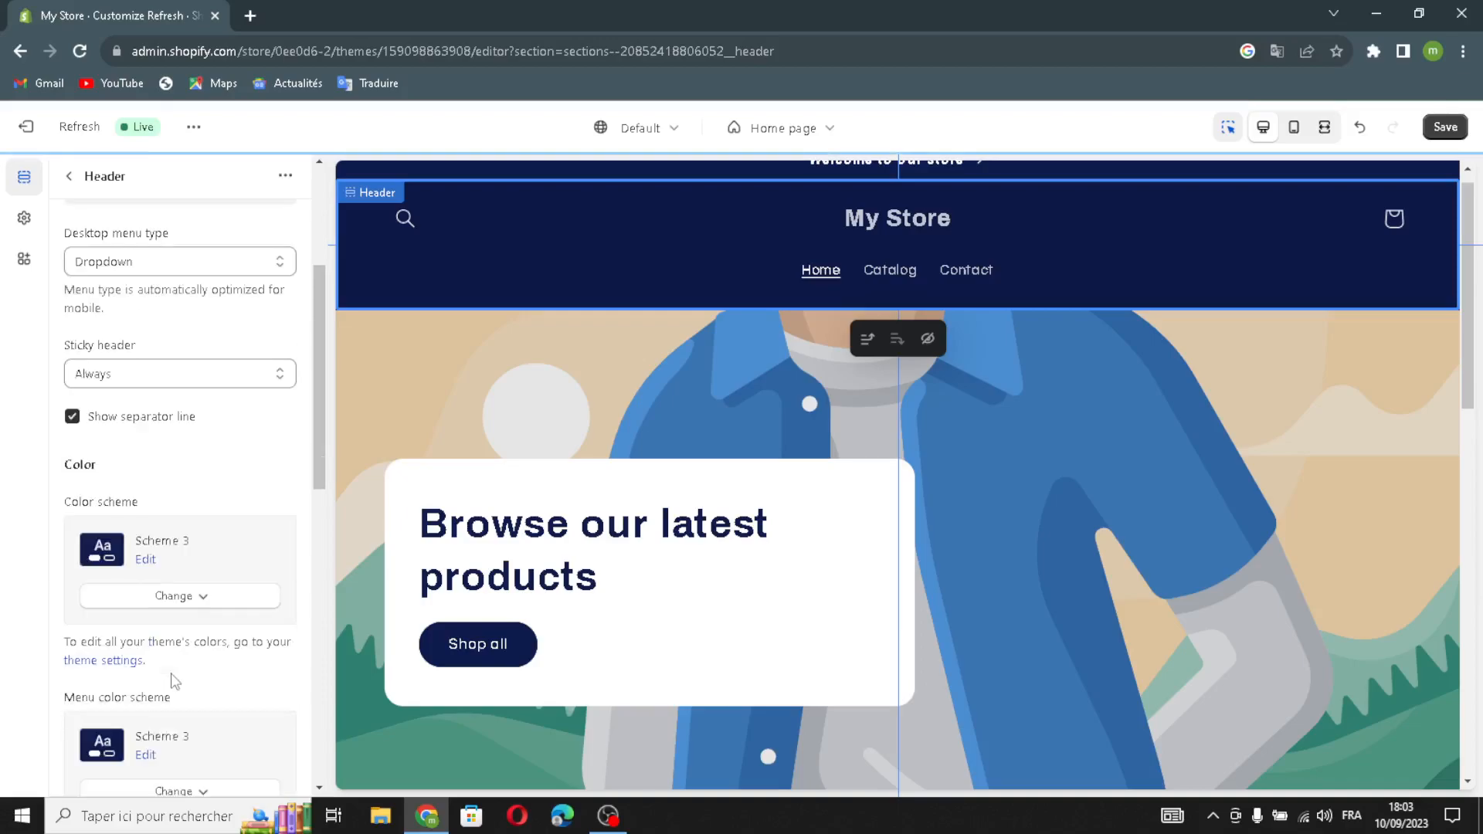
scroll(117, 614, down, 3)
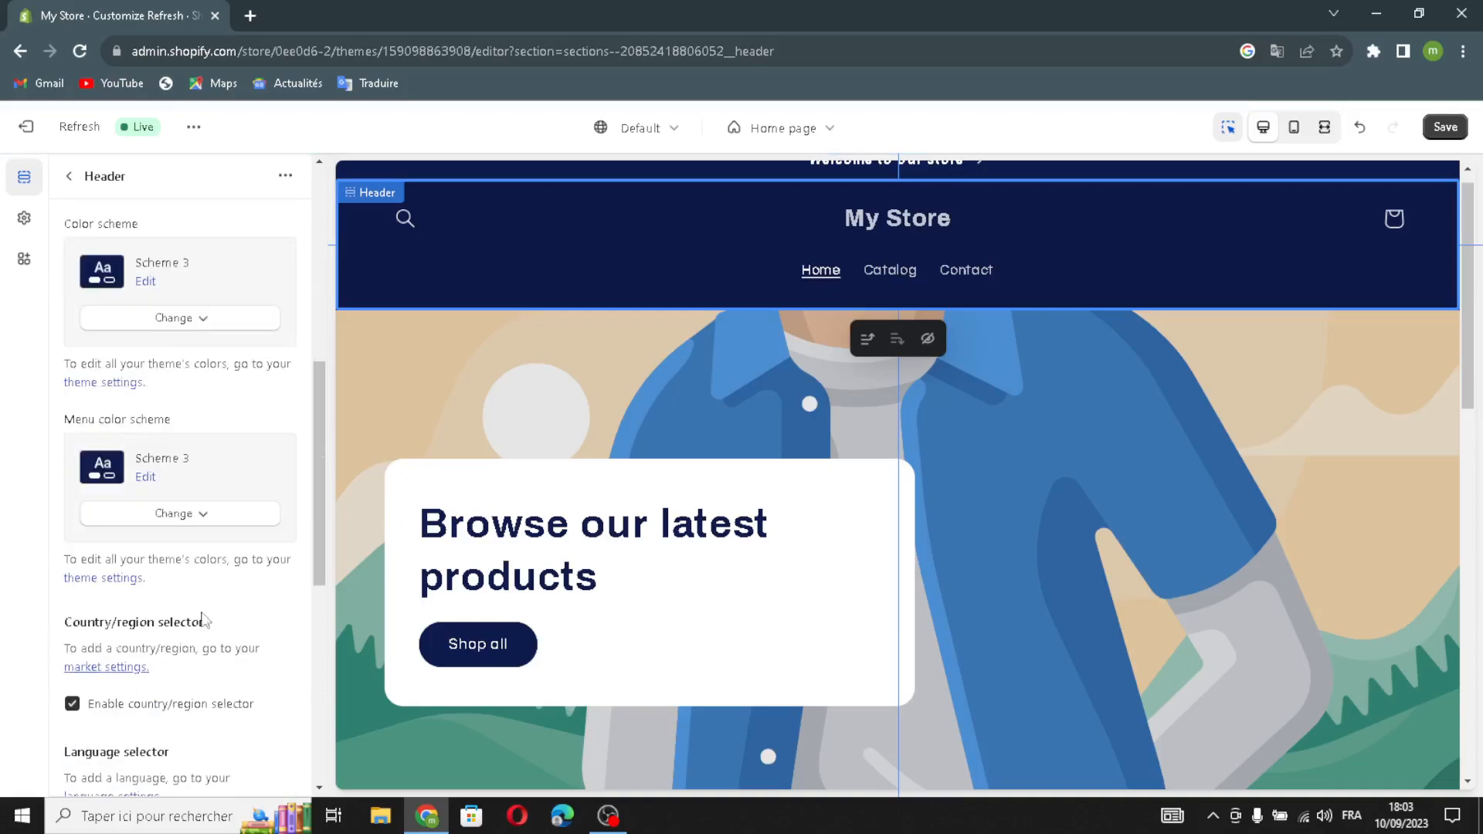
scroll(155, 633, down, 1)
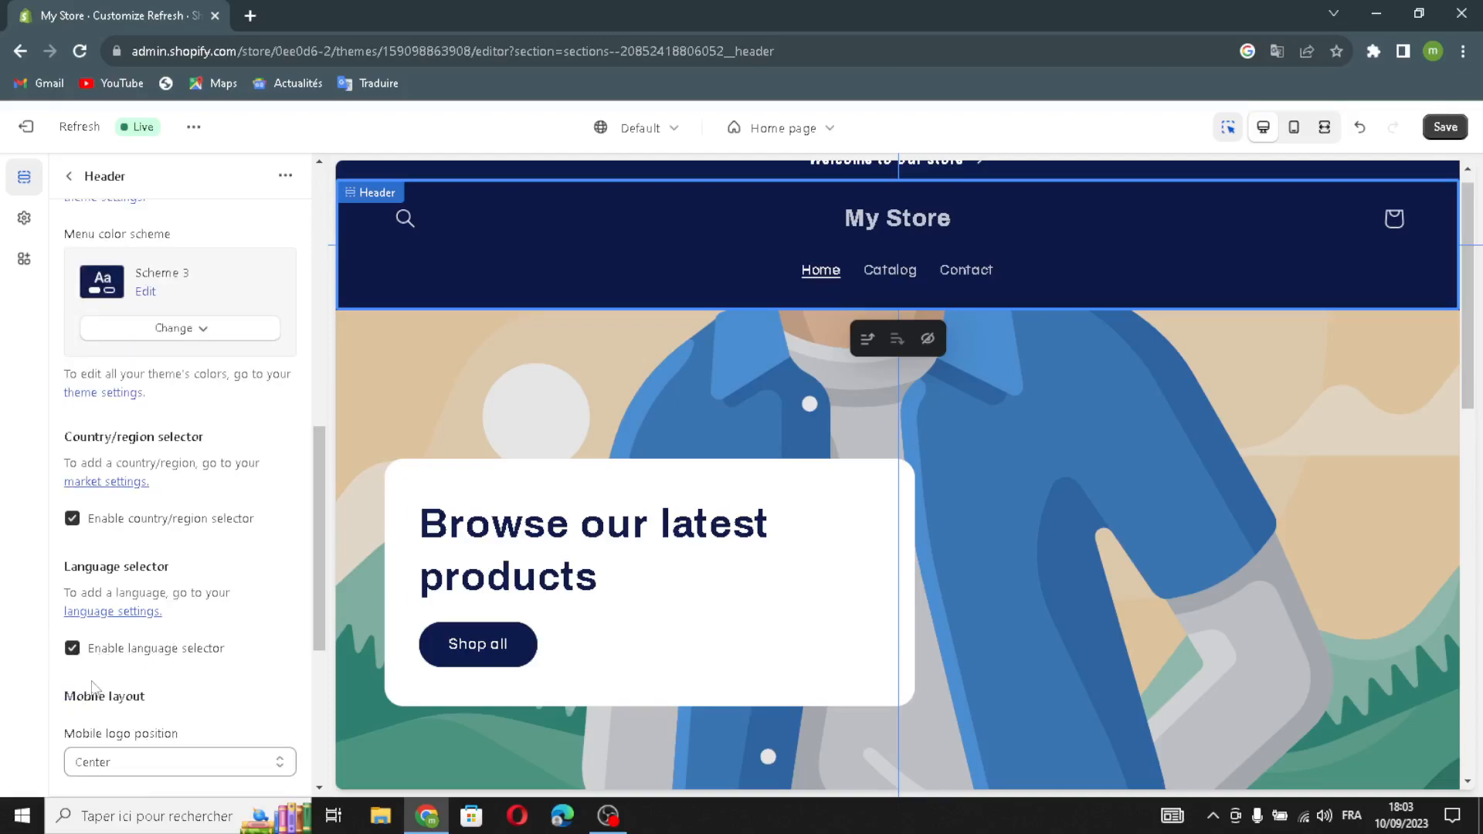
scroll(149, 603, down, 1)
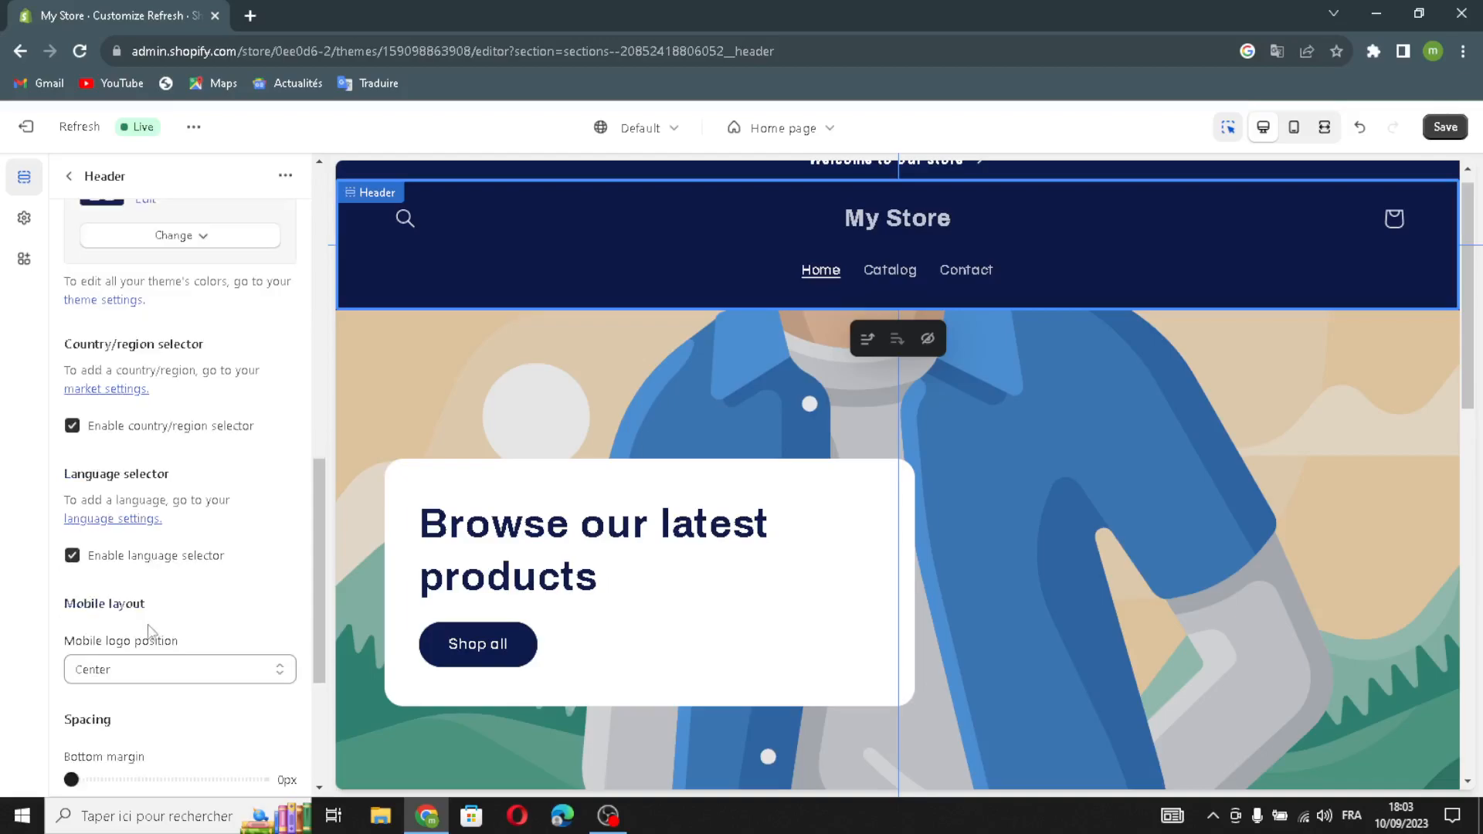
click(112, 677)
click(114, 687)
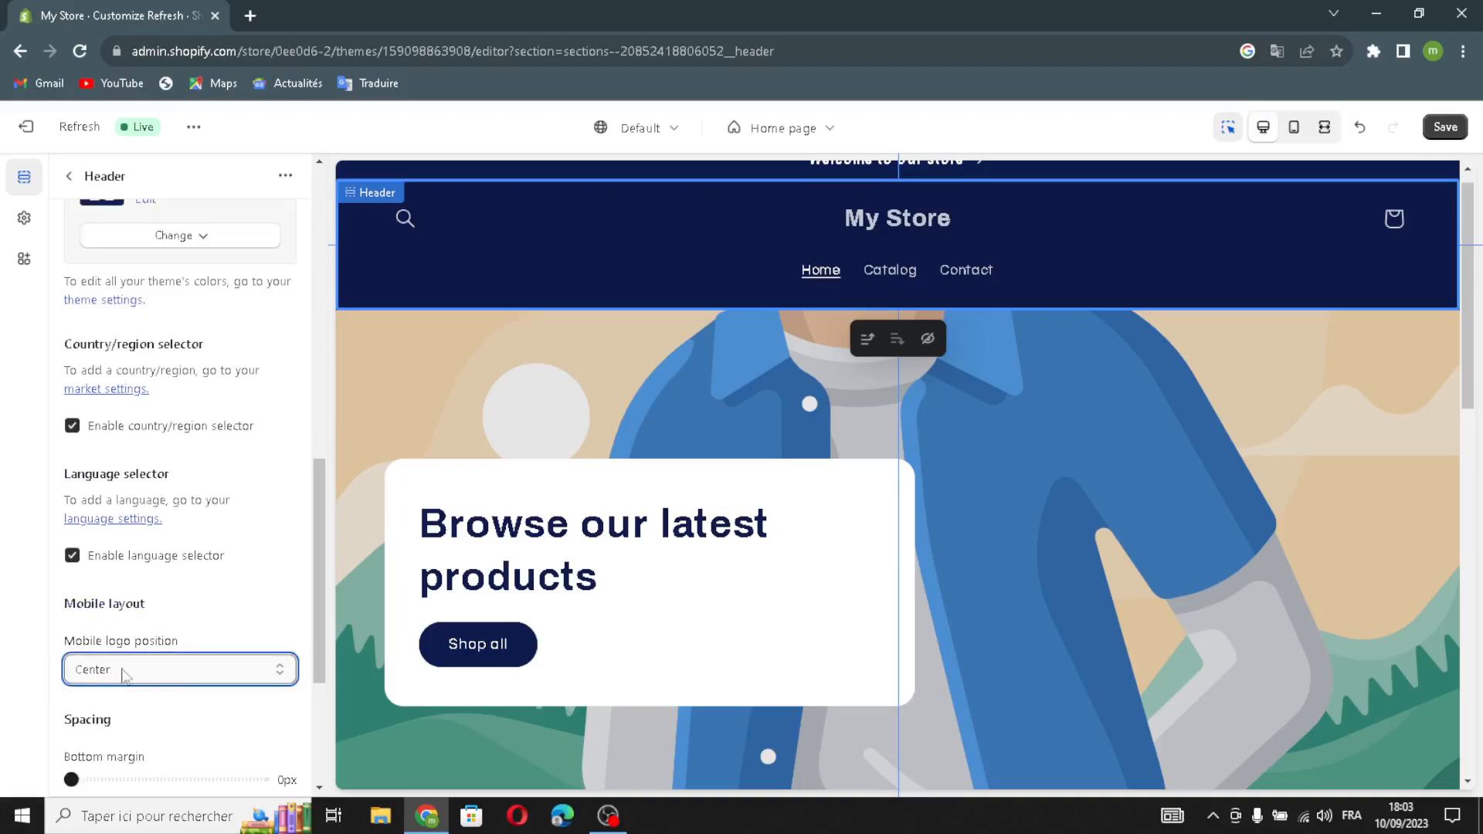
scroll(199, 579, down, 1)
scroll(199, 579, down, 1)
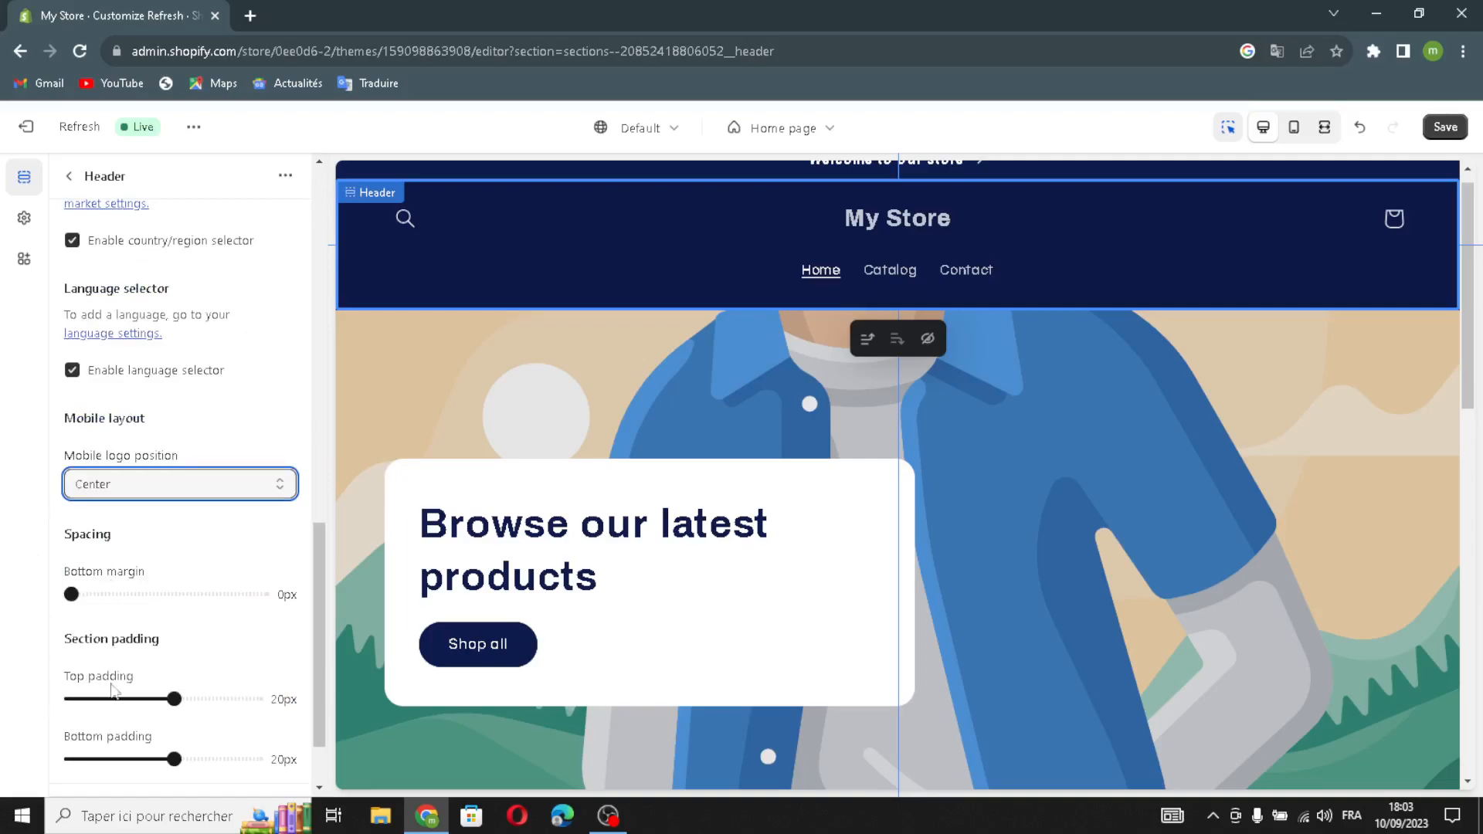
scroll(227, 569, down, 1)
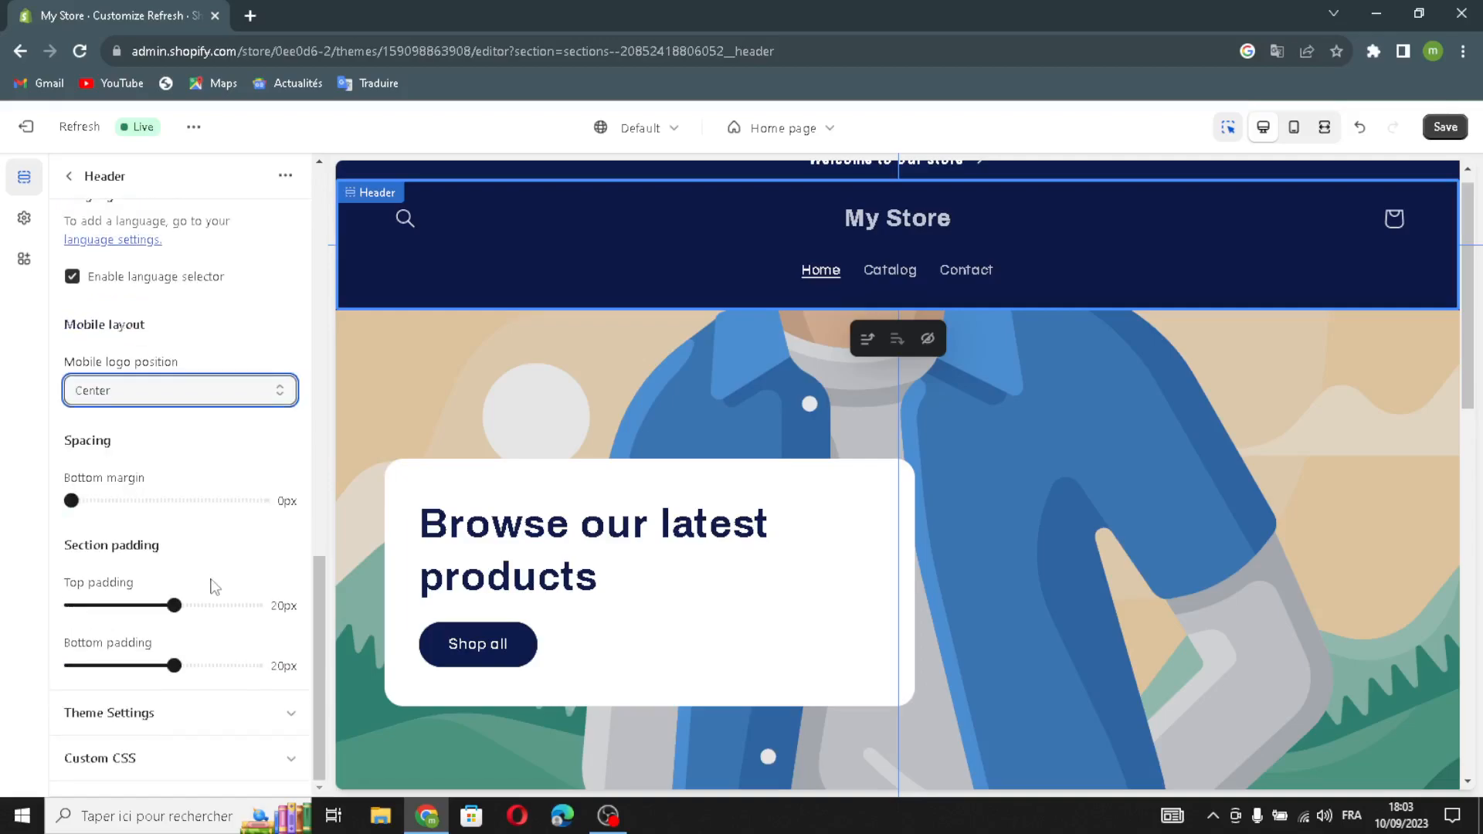
Expand the header's theme settings, look through the cart type and social media fields, and open the image selection for the logo
click(179, 722)
scroll(189, 629, down, 2)
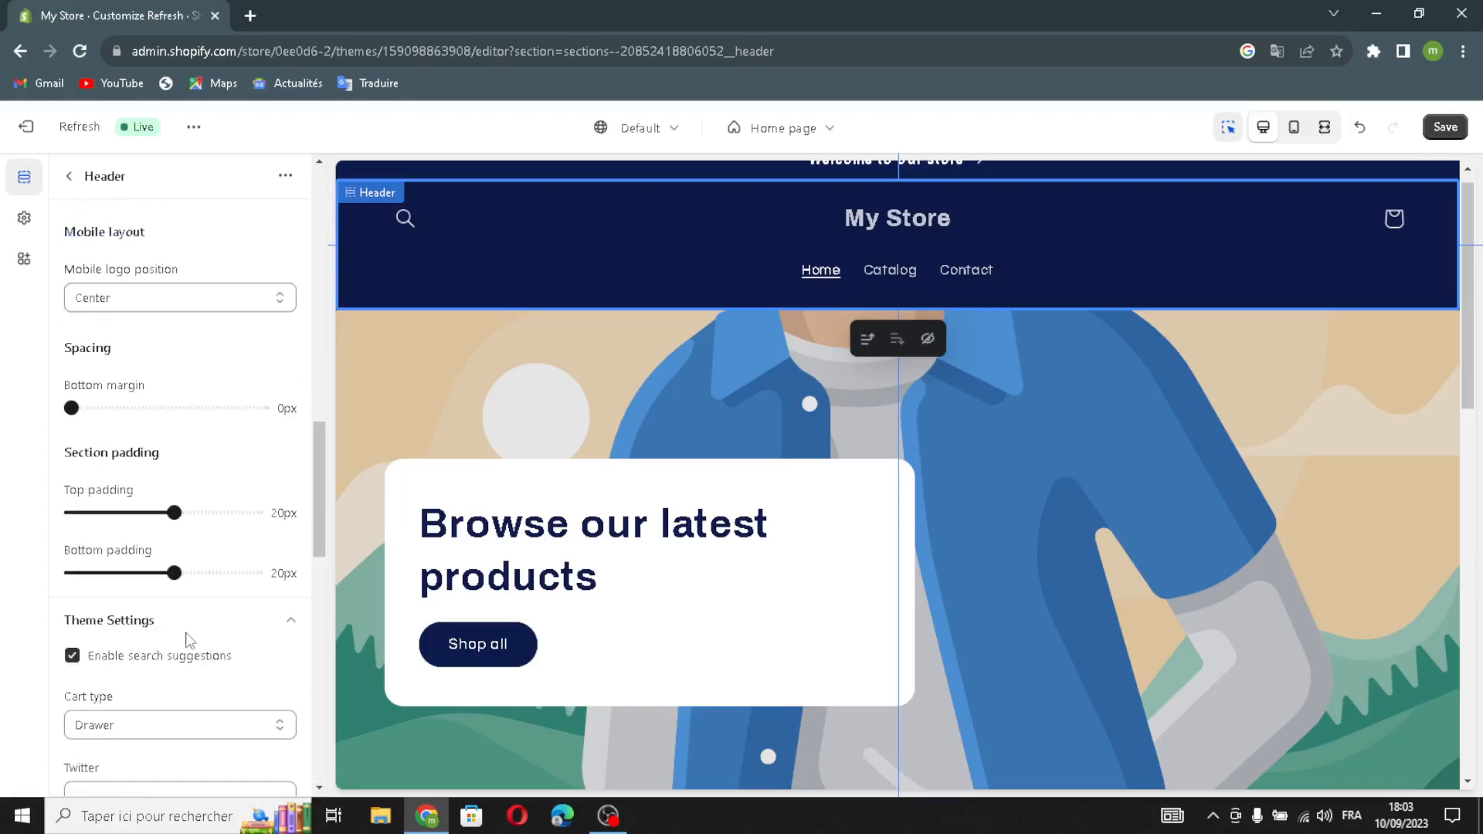
scroll(194, 643, down, 1)
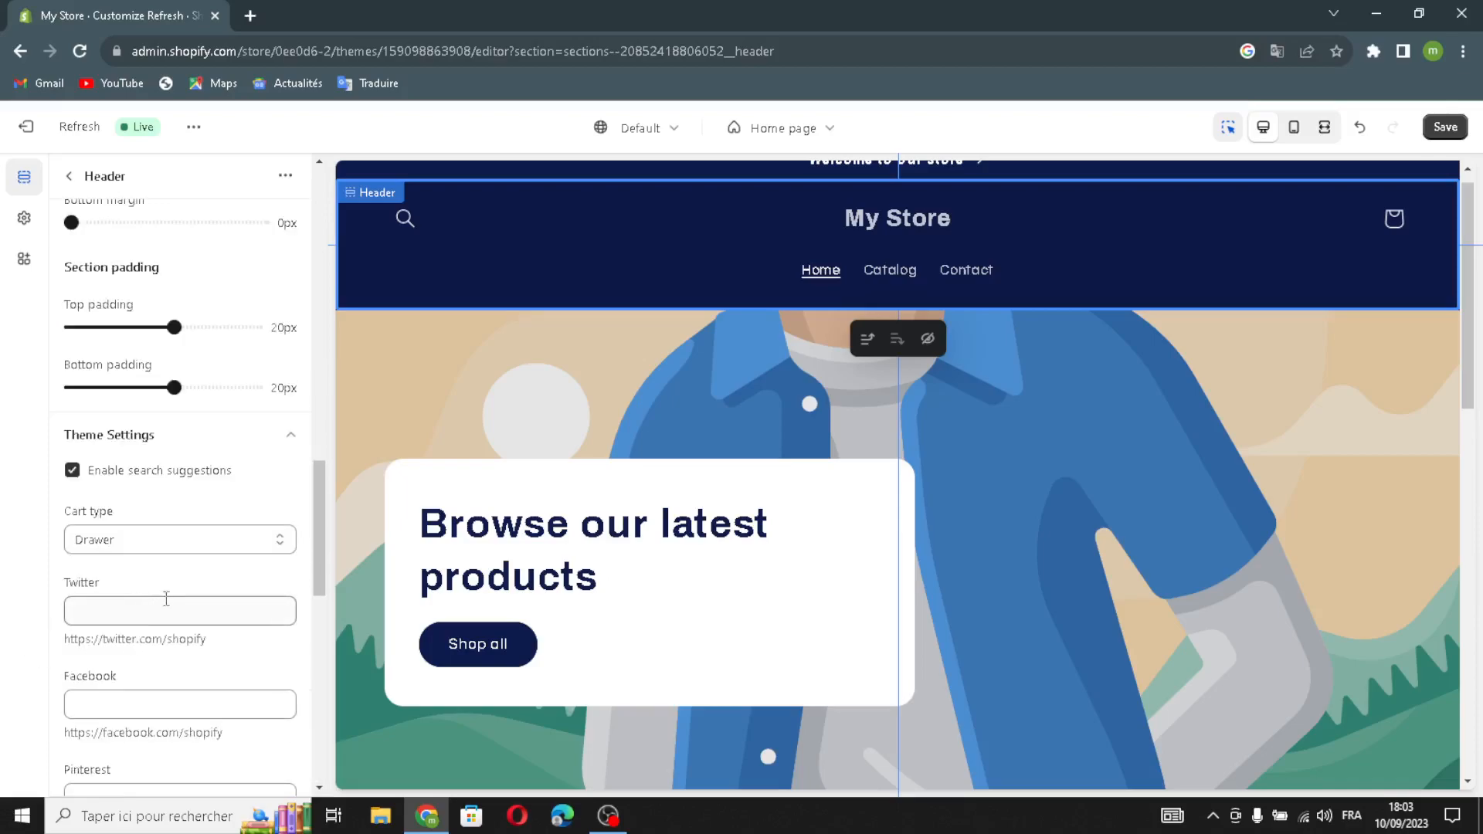
scroll(166, 596, down, 1)
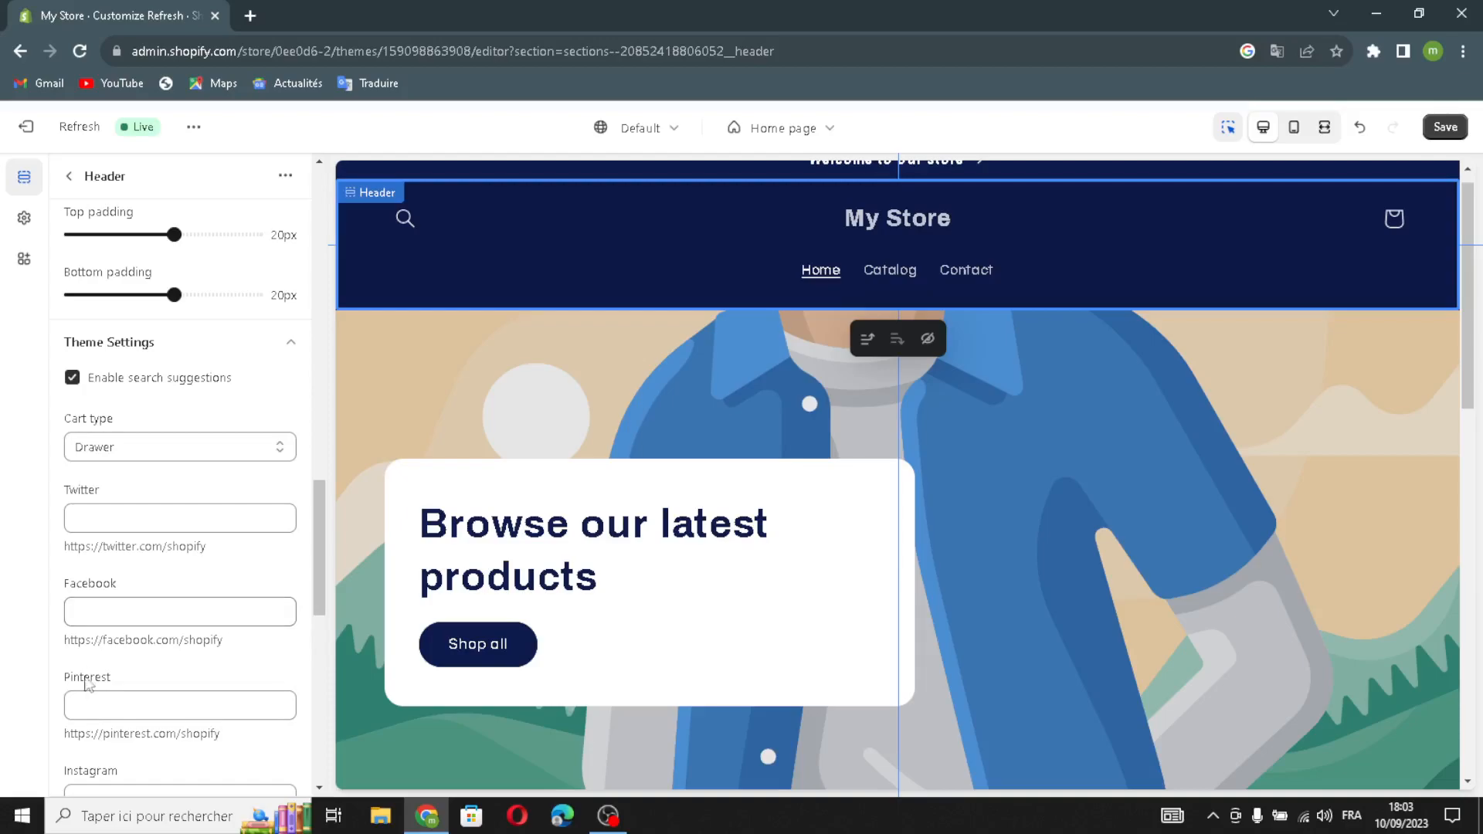
scroll(89, 678, down, 1)
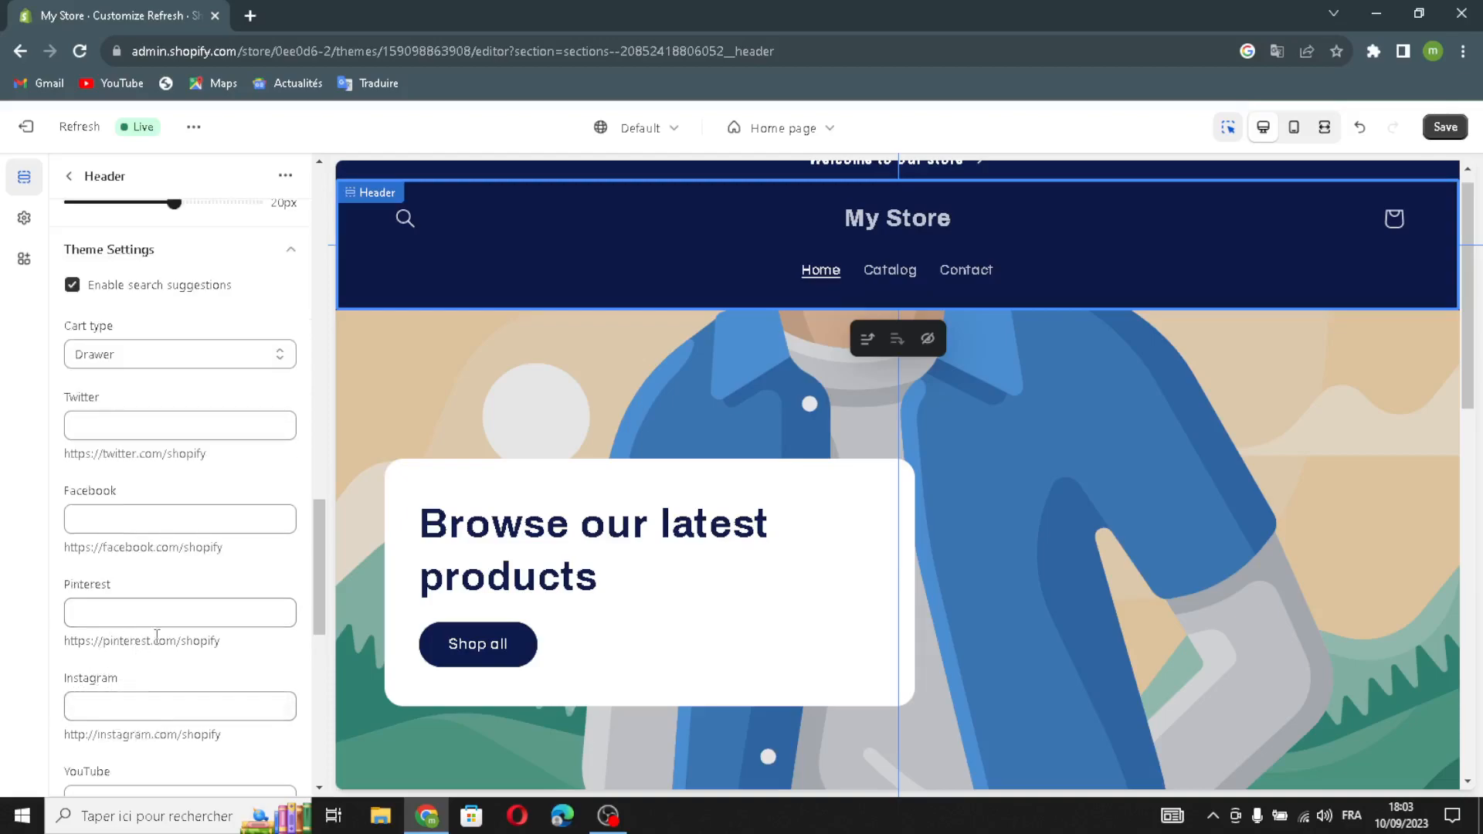
scroll(175, 573, down, 7)
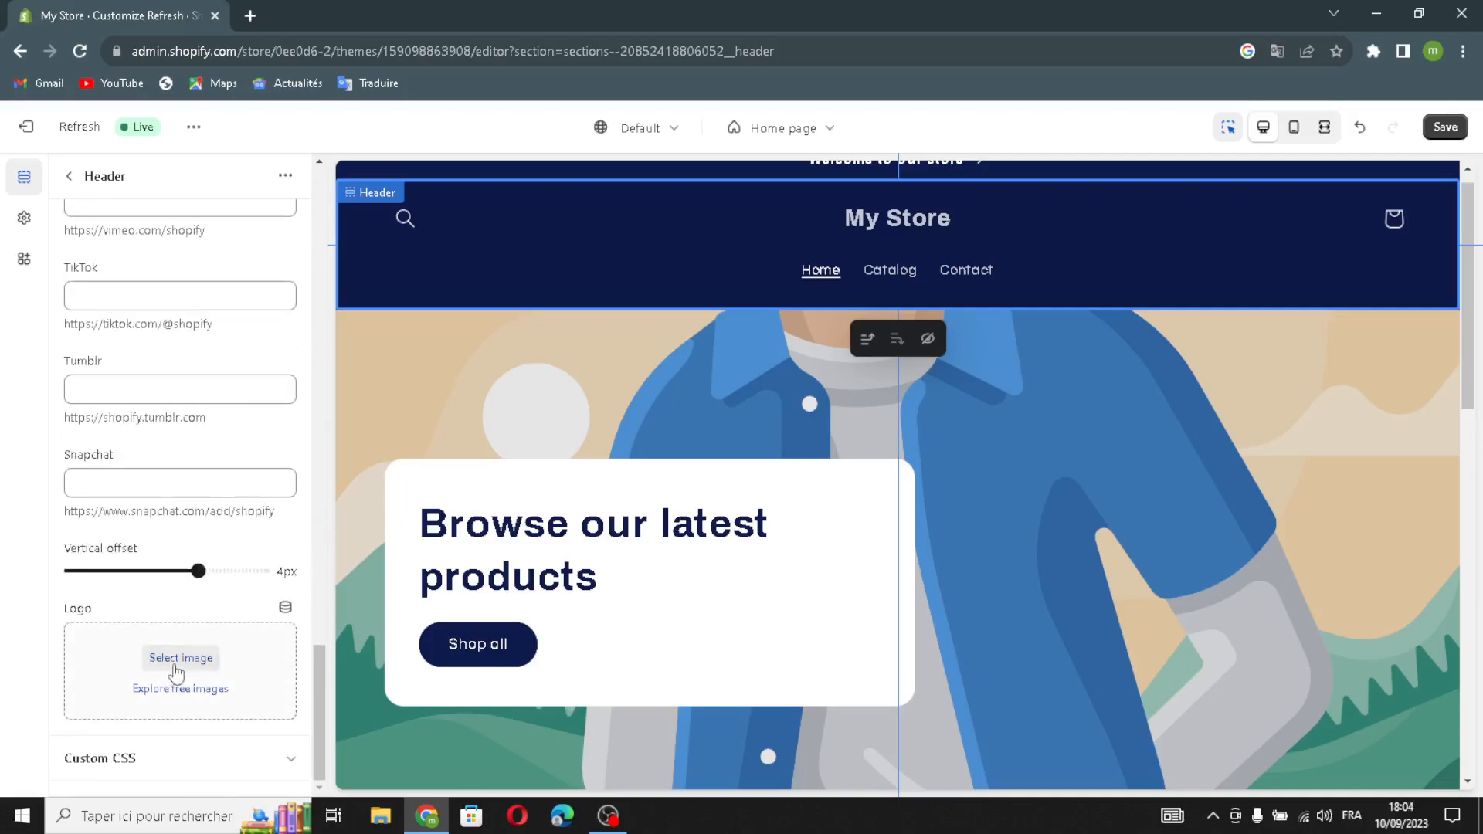
click(180, 658)
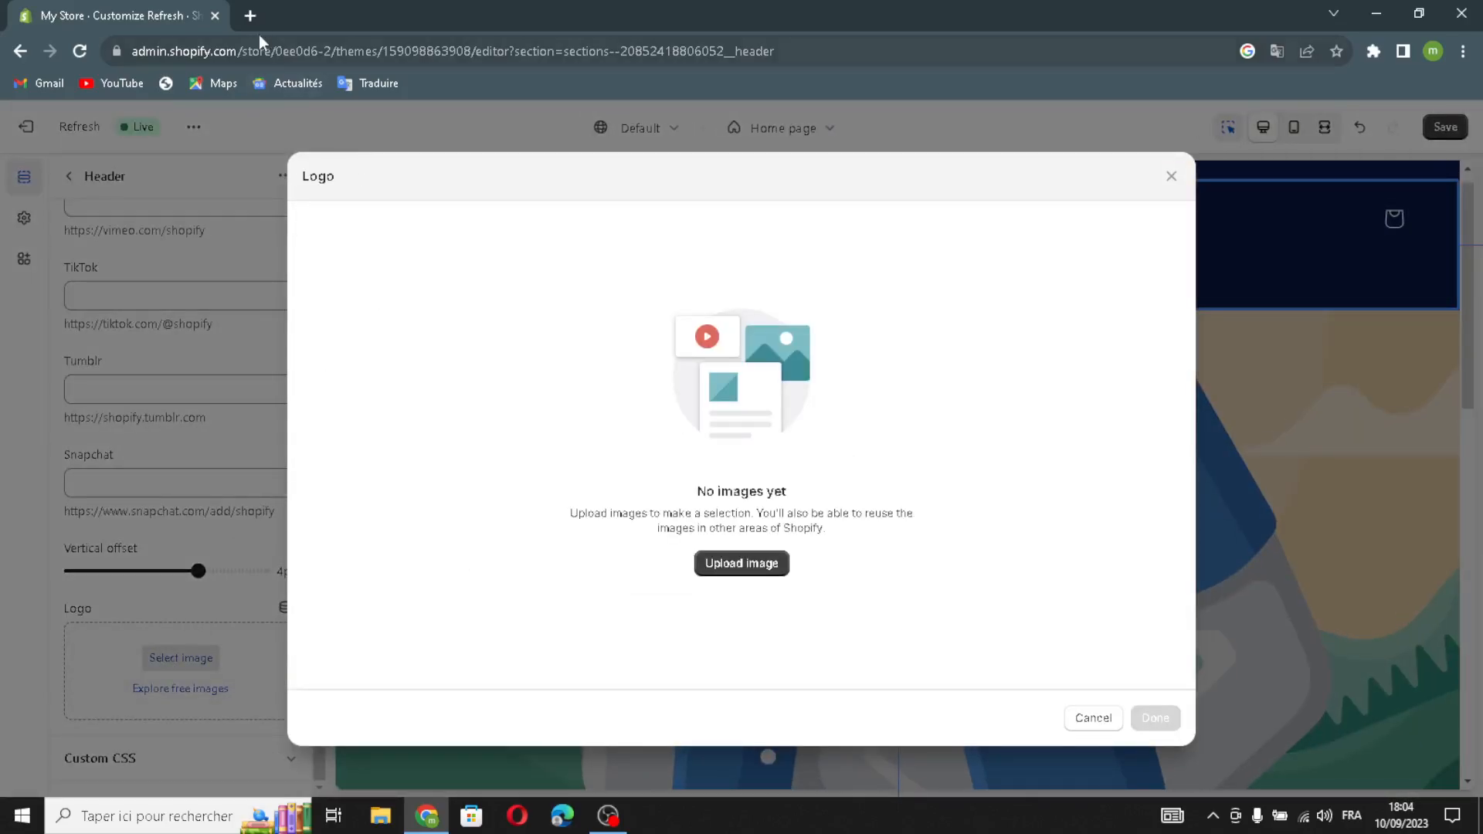
Search Google for "educacation tools logo ideas" in a new browser tab
click(255, 22)
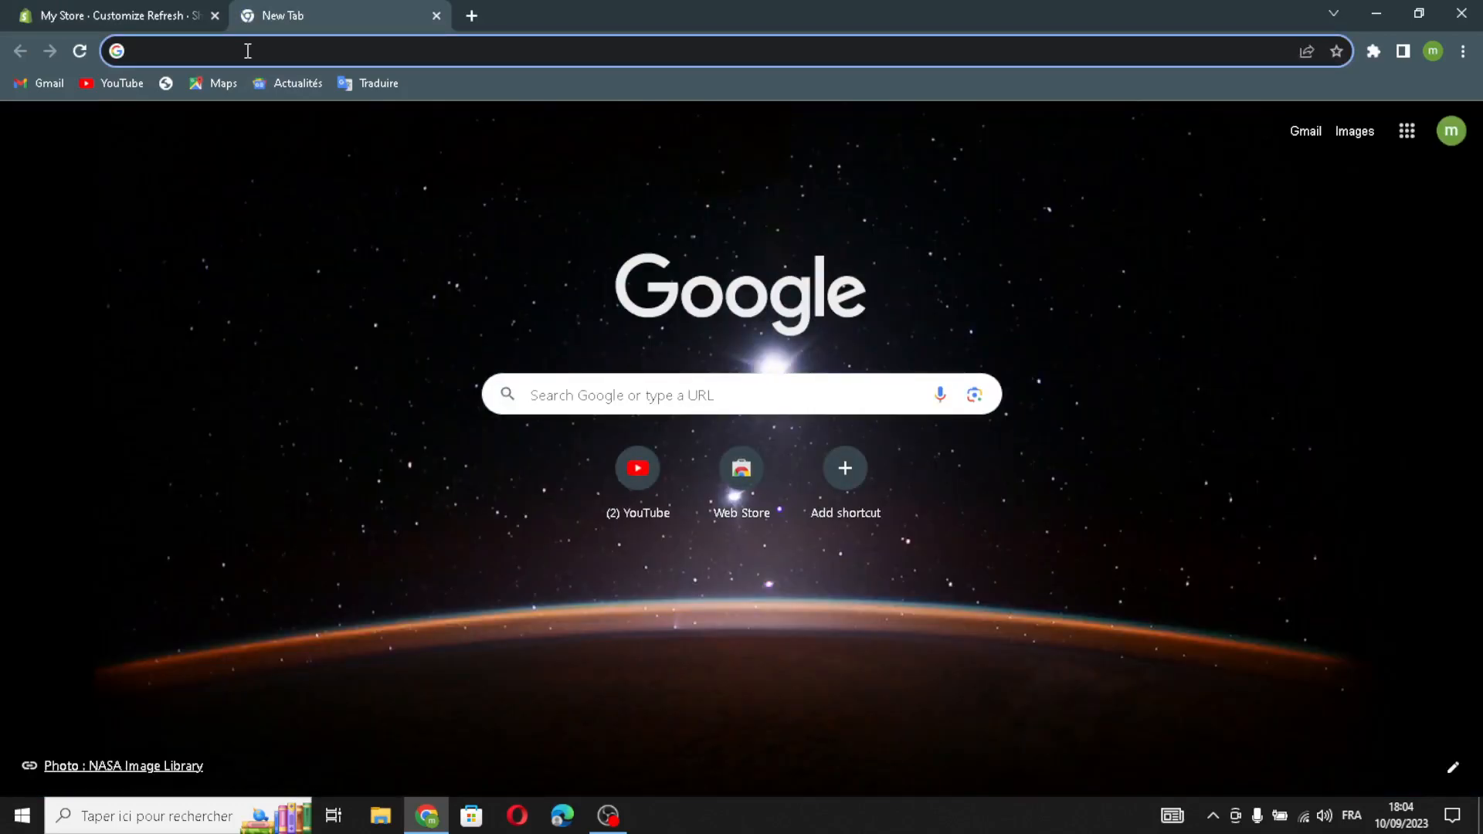
text(ede)
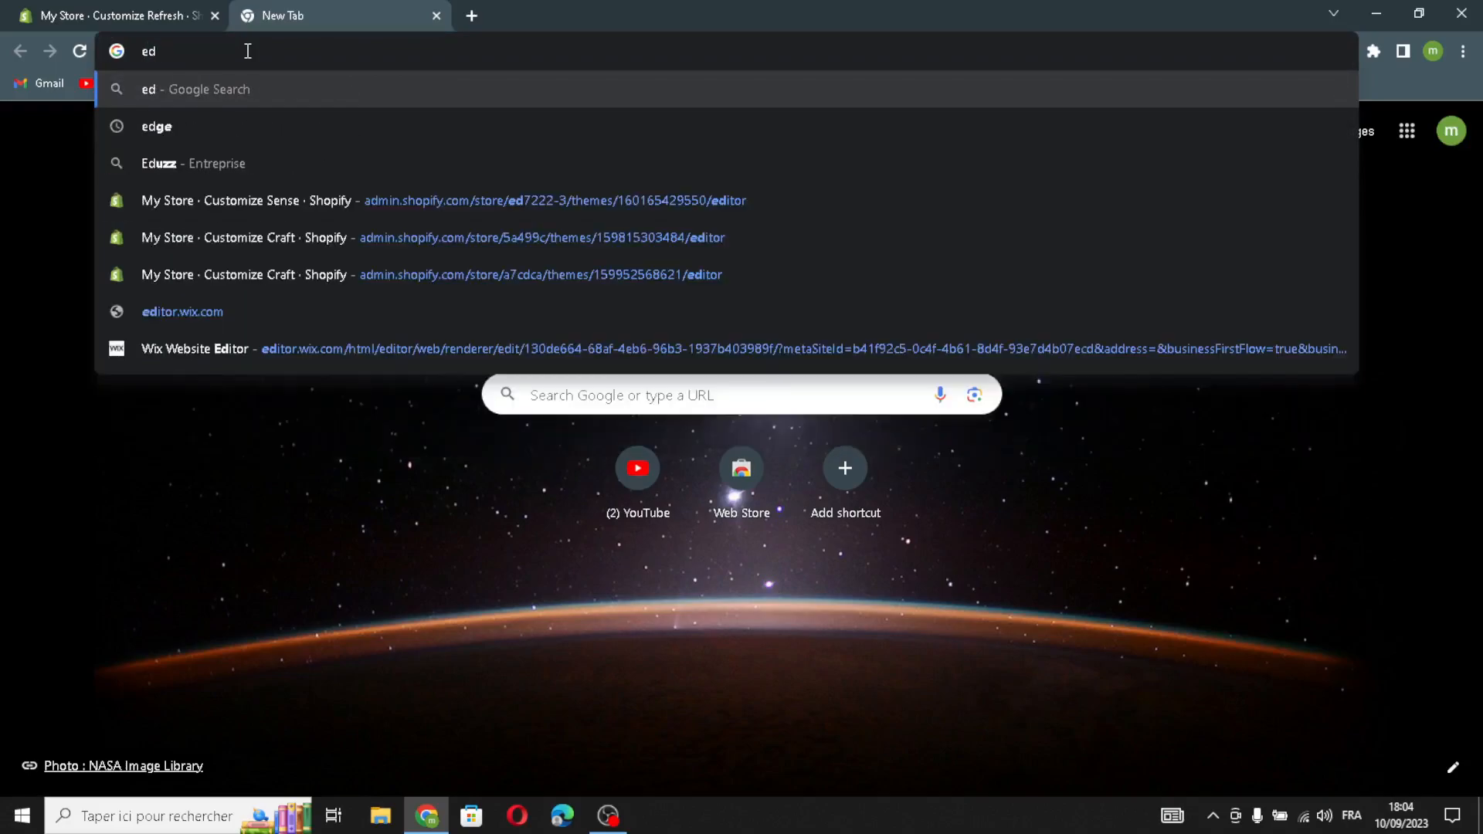
text(uca)
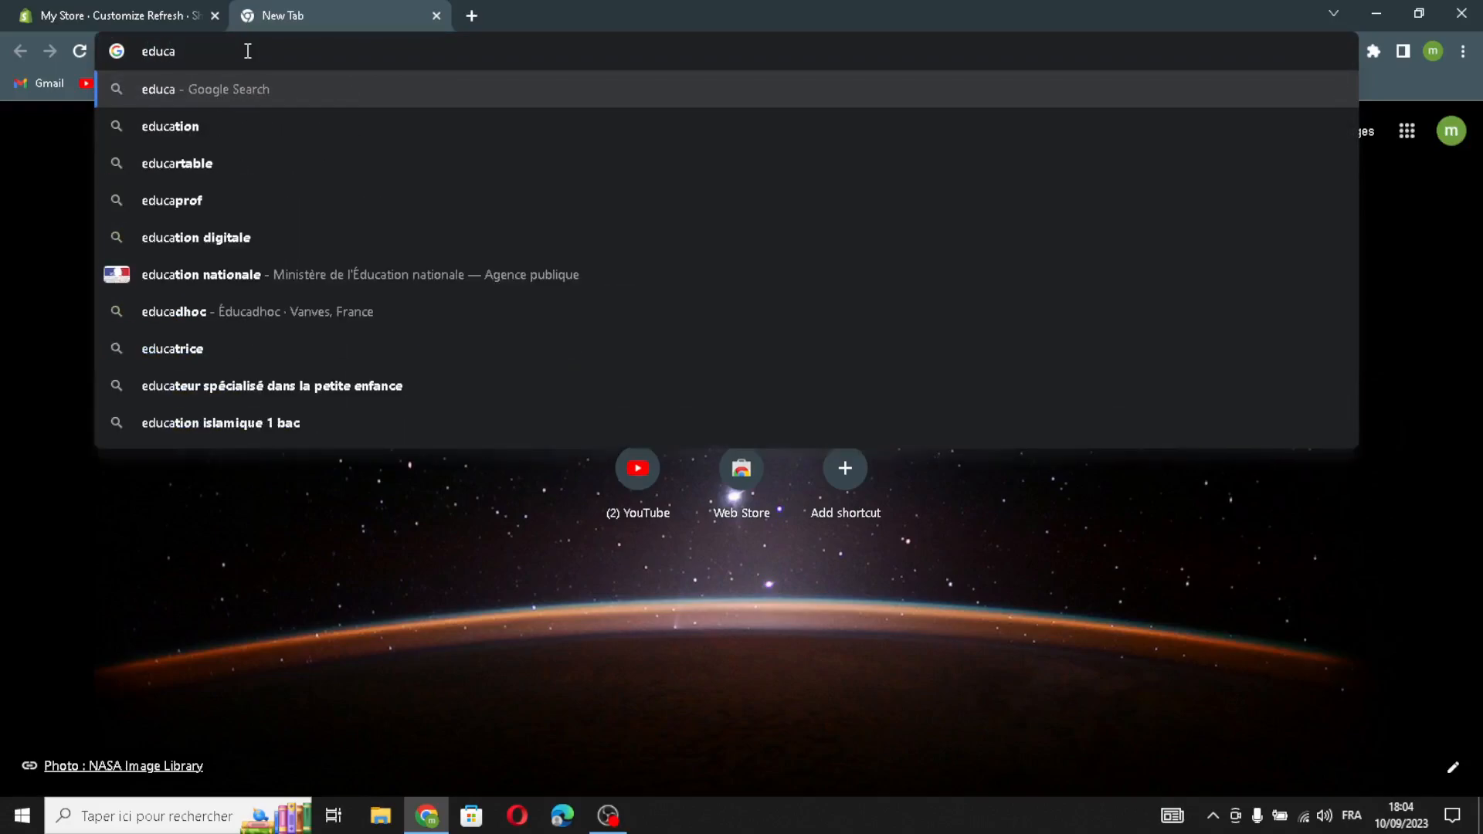
text(cation )
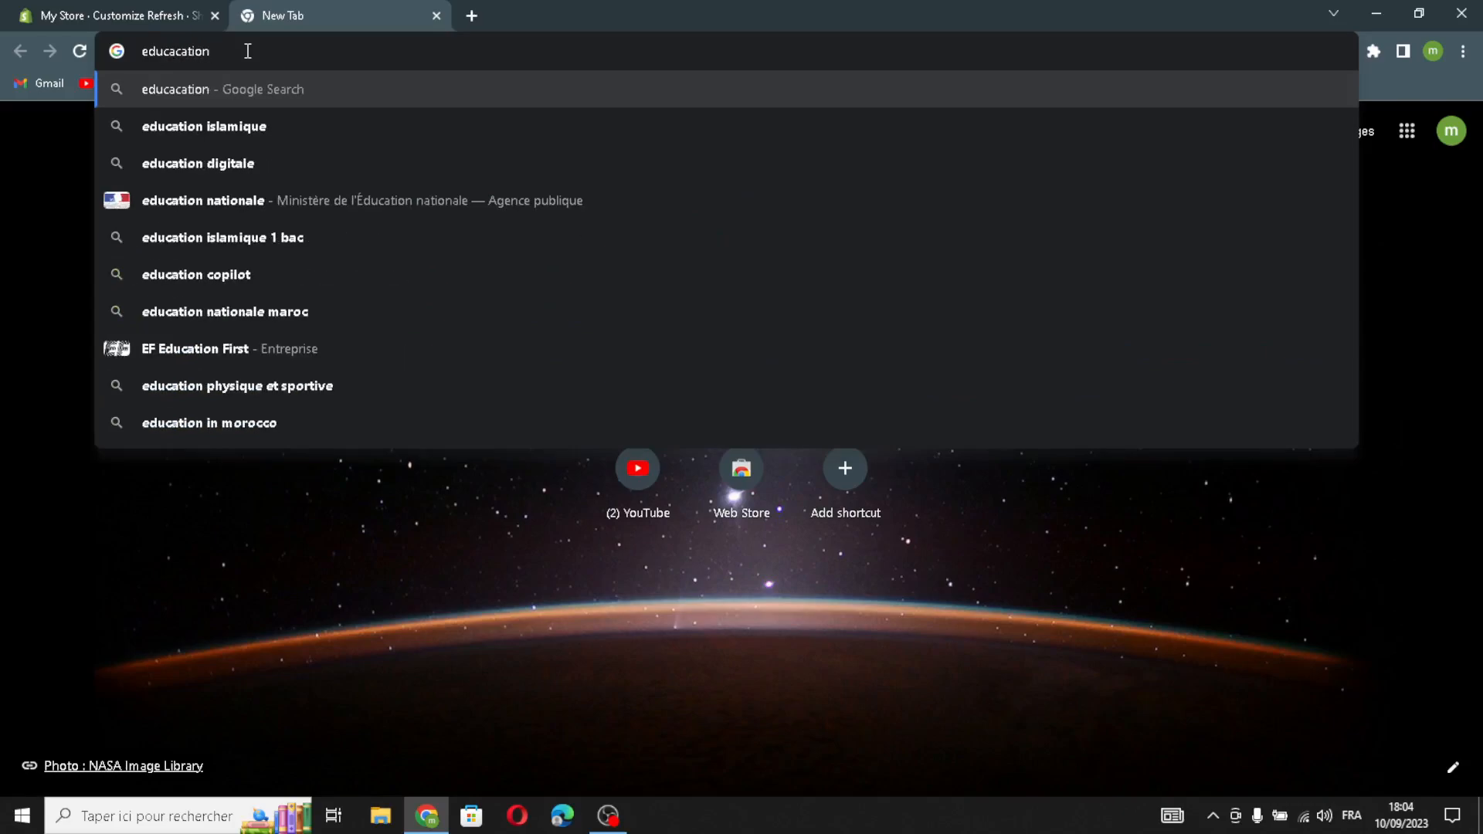
text(tool)
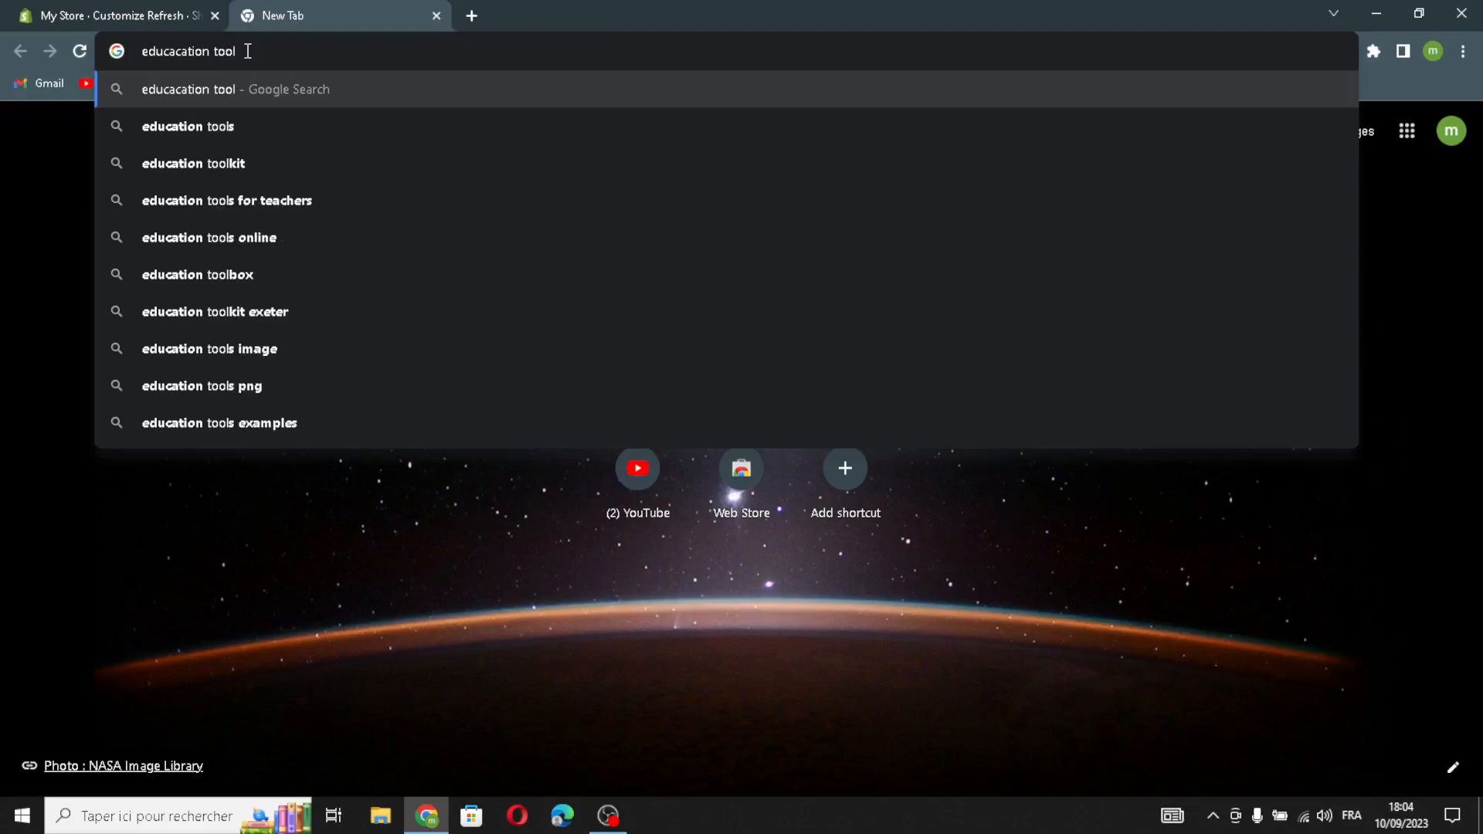
text(s lo)
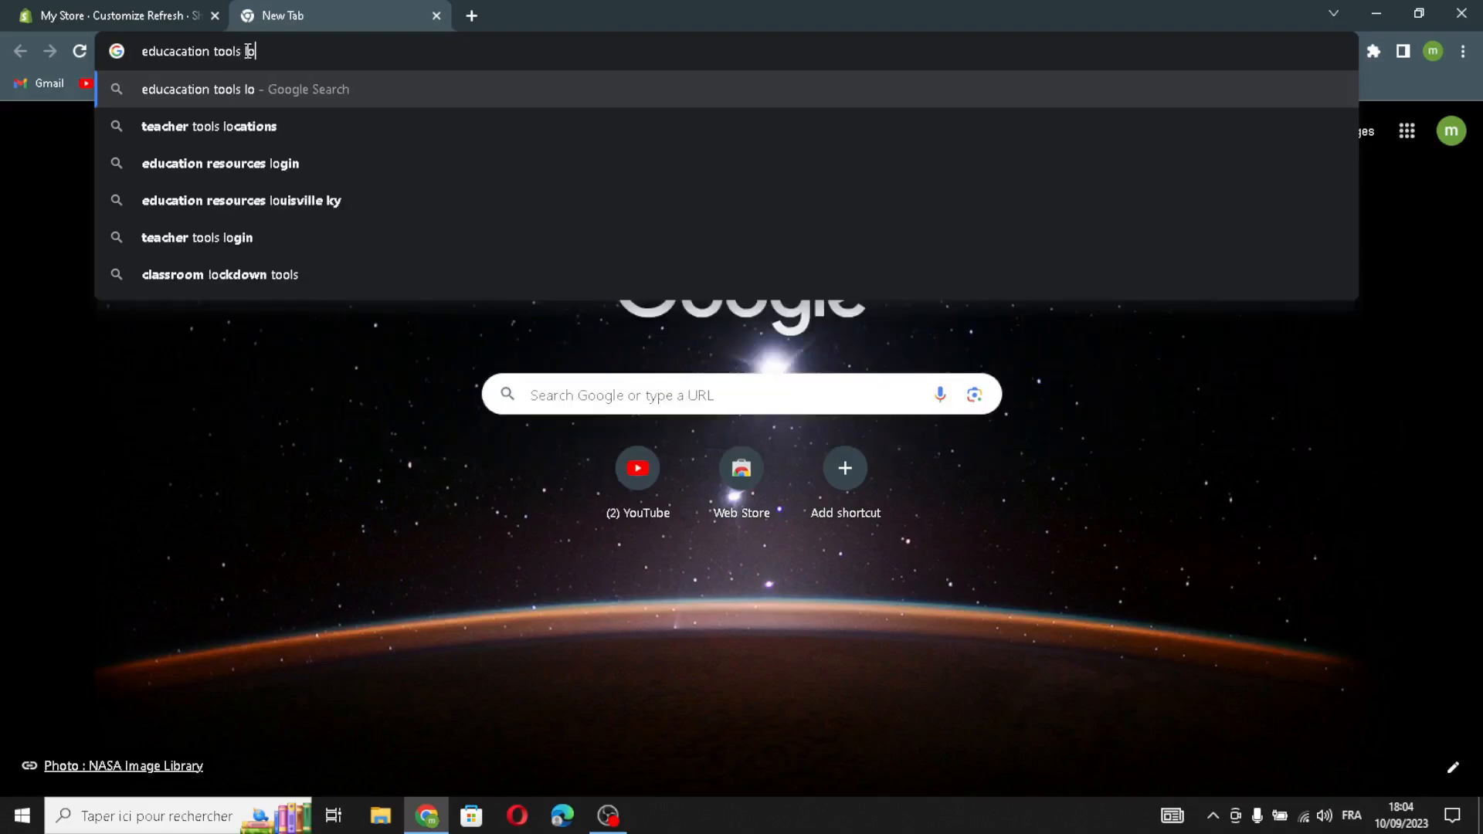
text(go ideas)
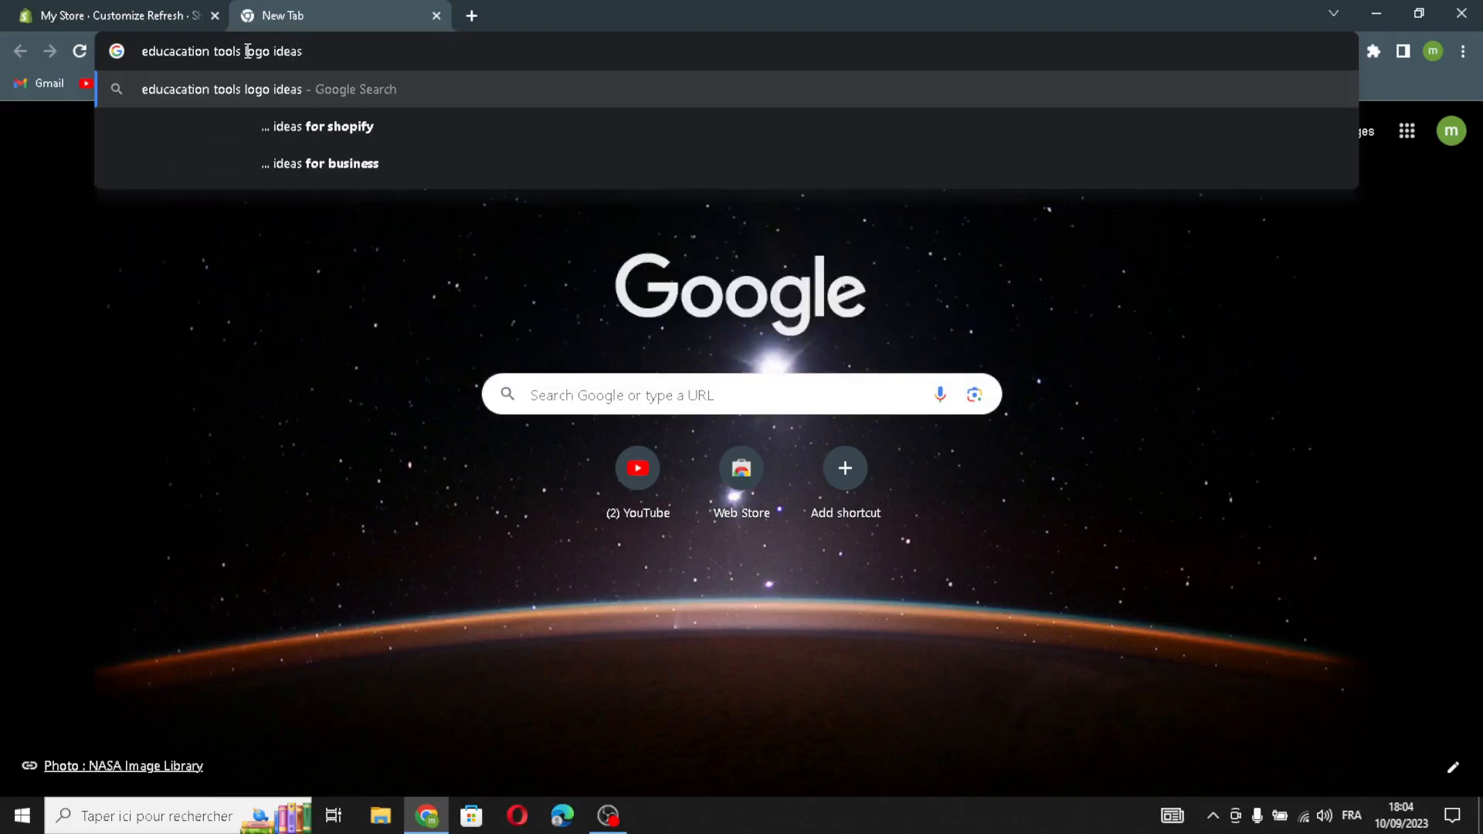
key(Return)
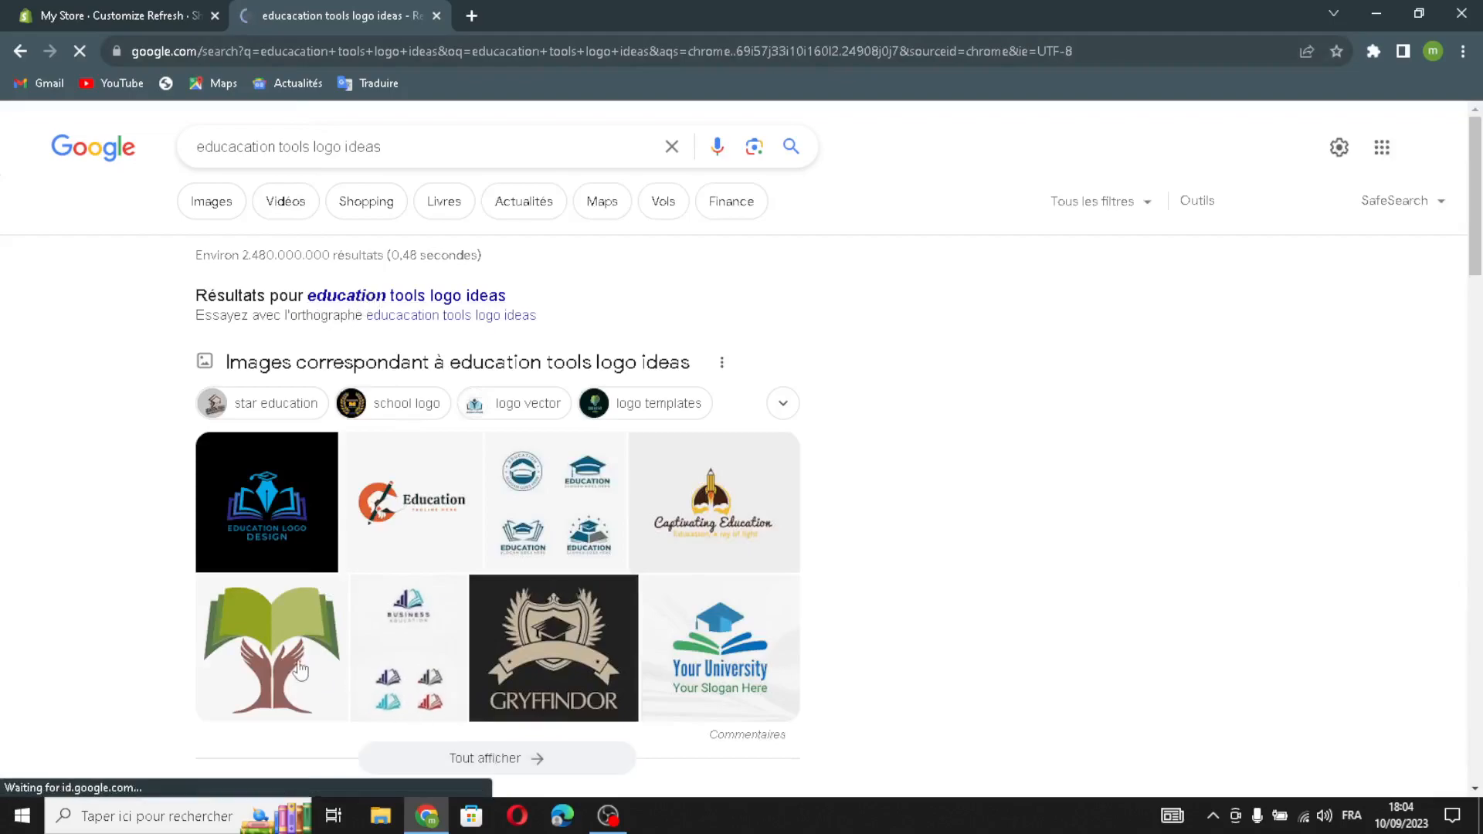
Upload the "Your University" image from the search results to Shopify as the store logo and return to the section list
drag(719, 705, 698, 410)
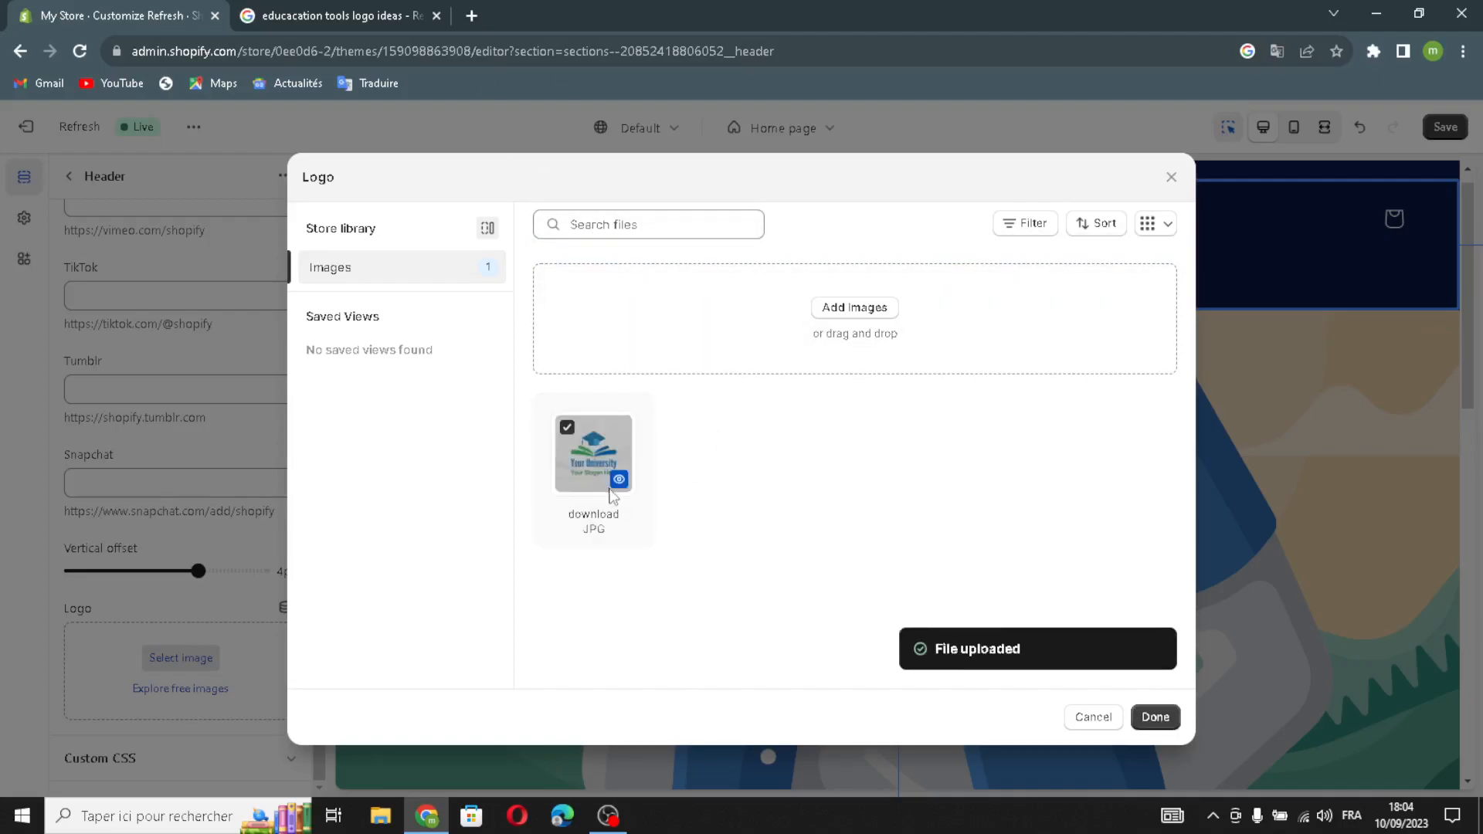
click(1155, 717)
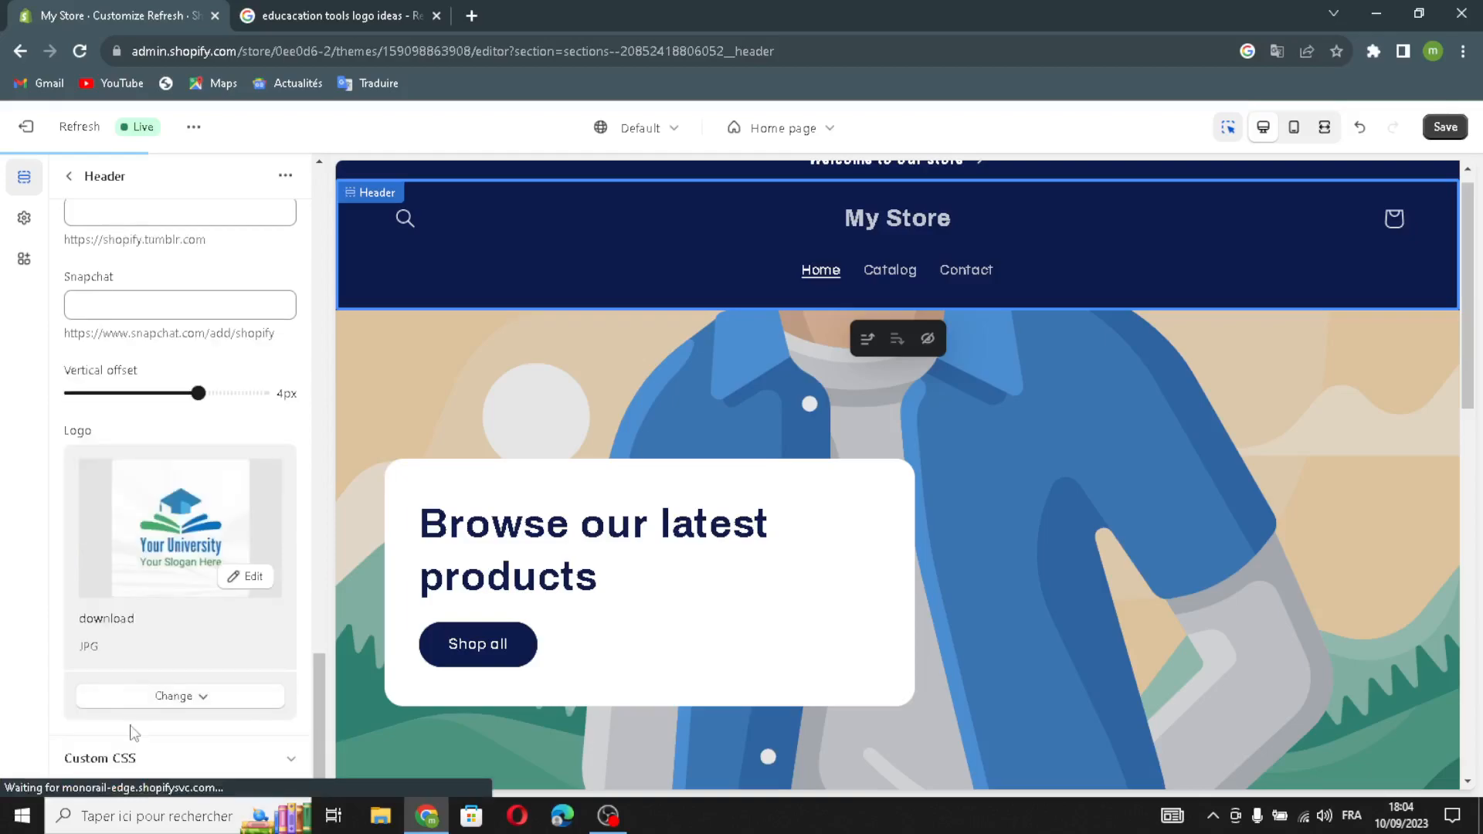
click(192, 700)
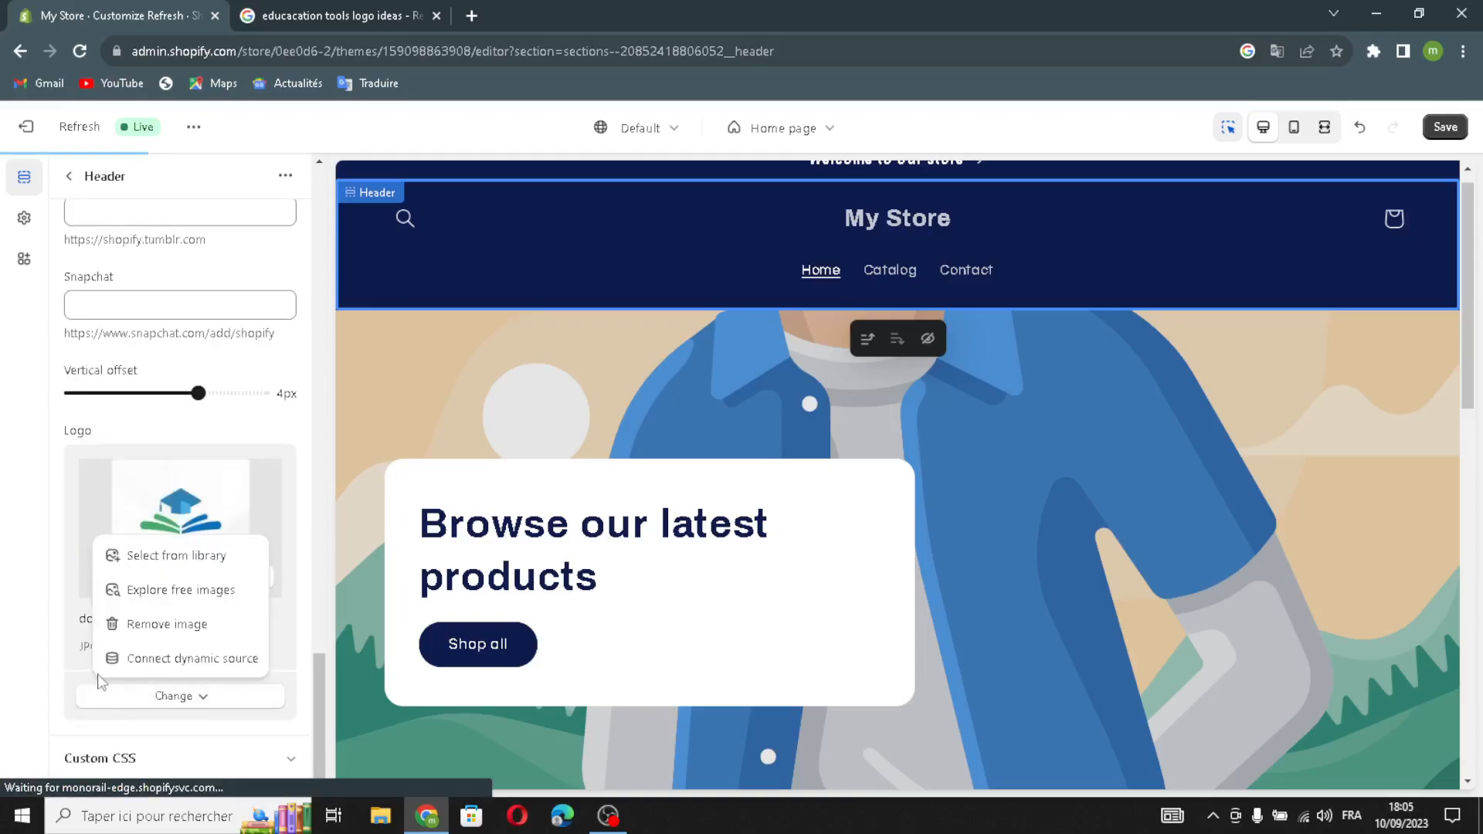
click(56, 684)
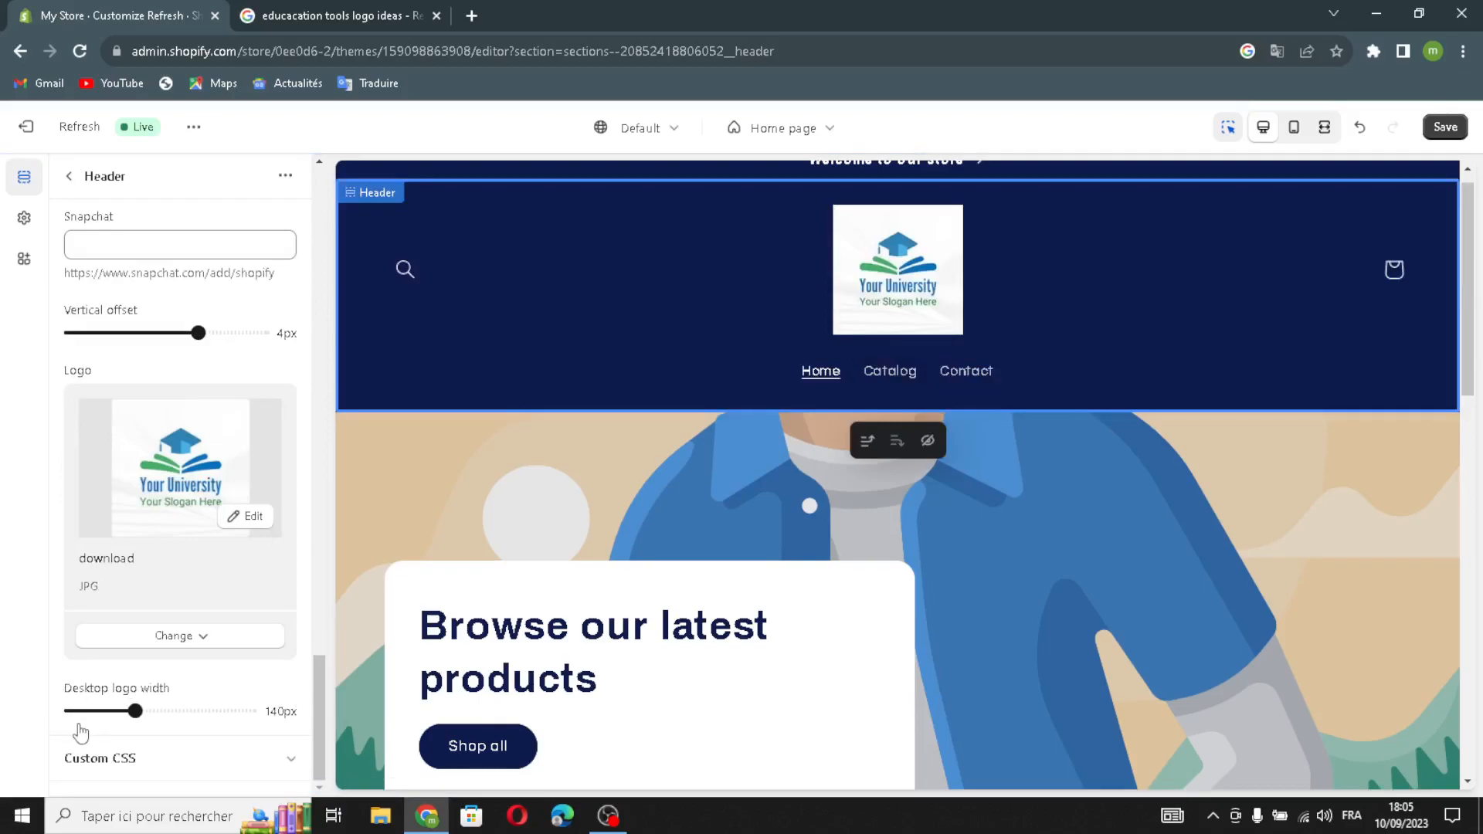
click(68, 176)
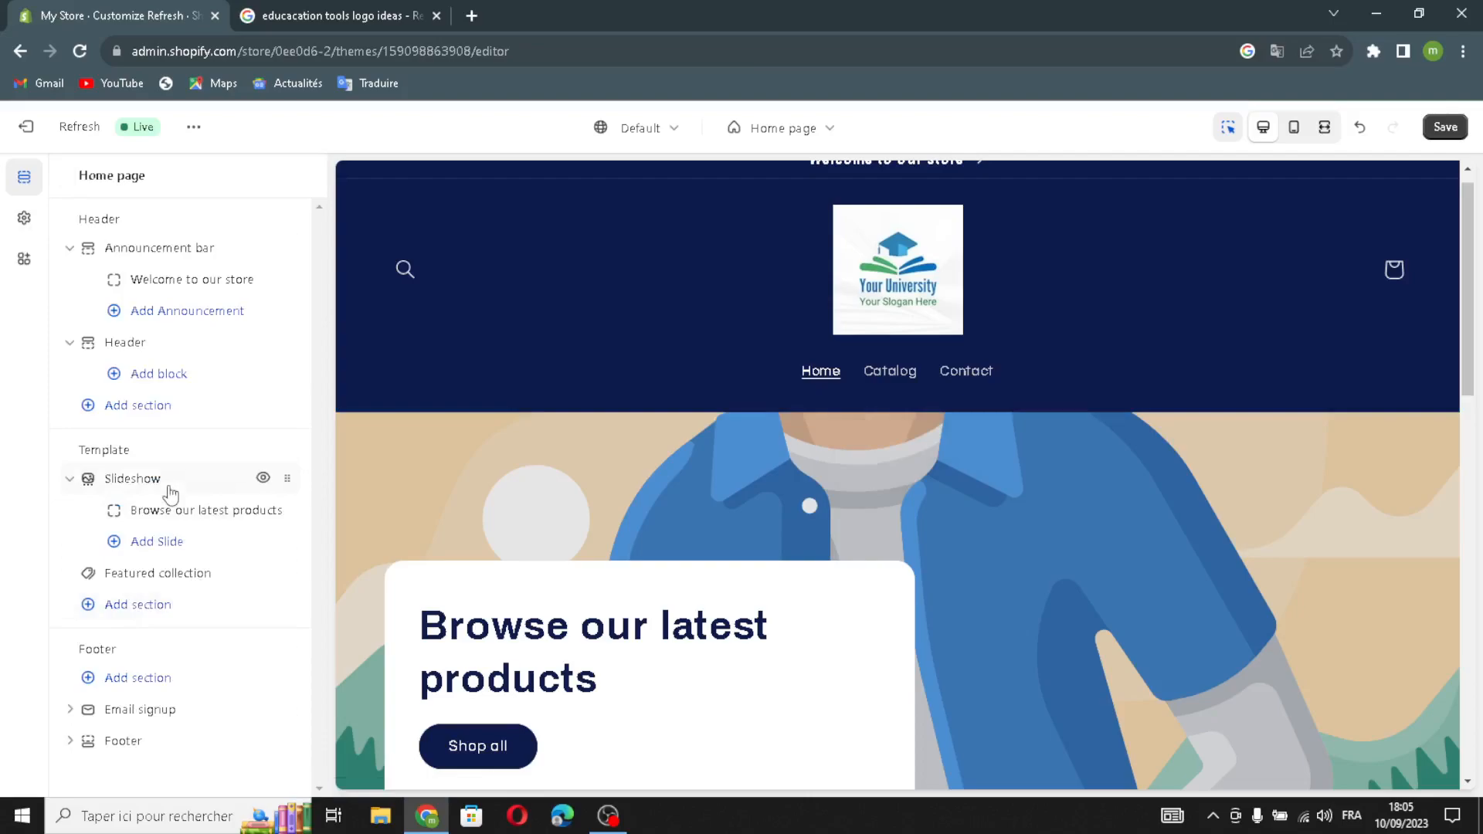
Open the Slideshow section's settings and set its layout to Grid
click(161, 482)
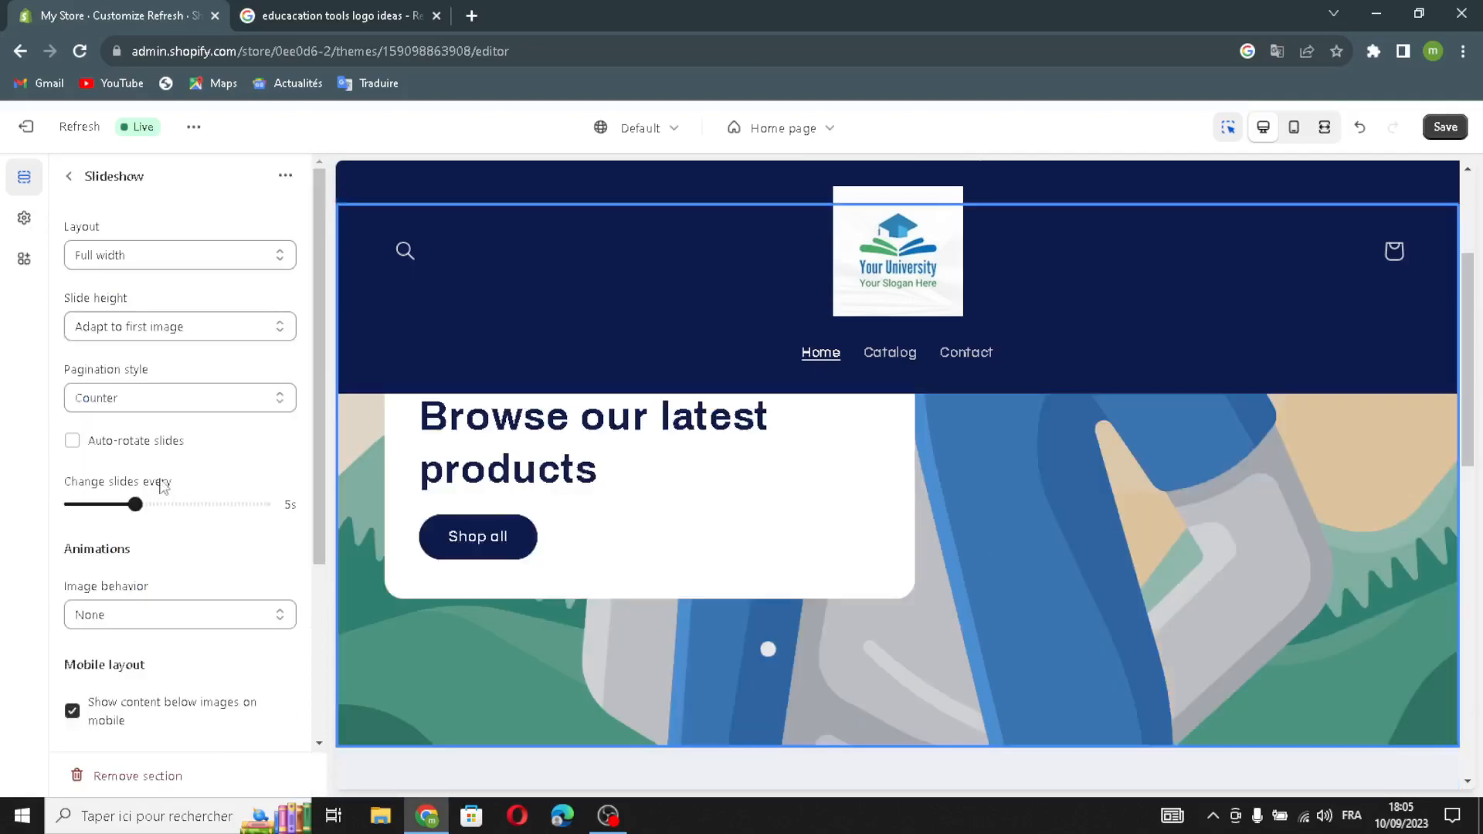
click(175, 262)
click(158, 296)
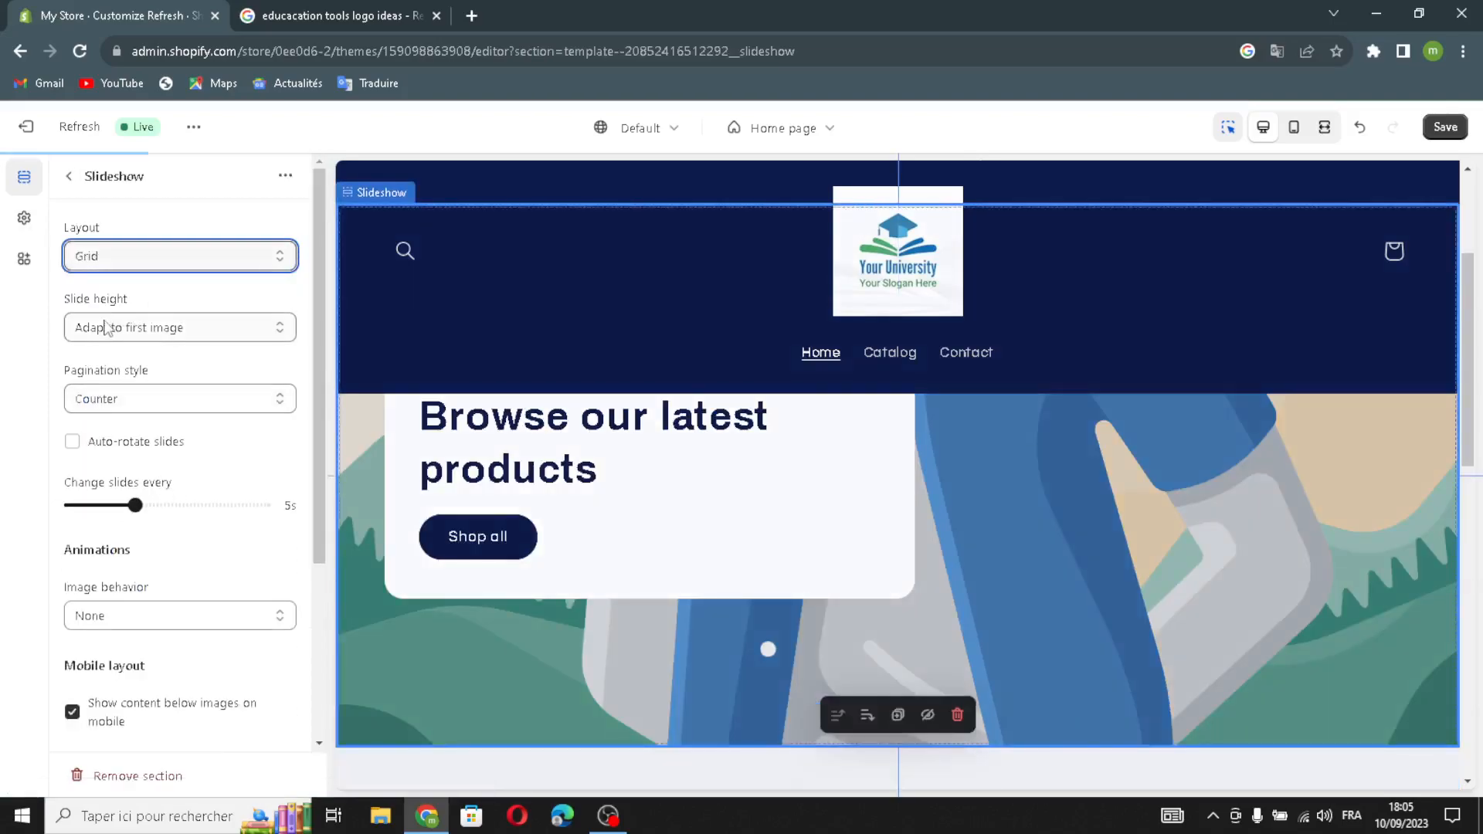
Set the slideshow's slide height to Medium and pagination style to Dots, and enable auto-rotate slides
click(124, 327)
click(139, 384)
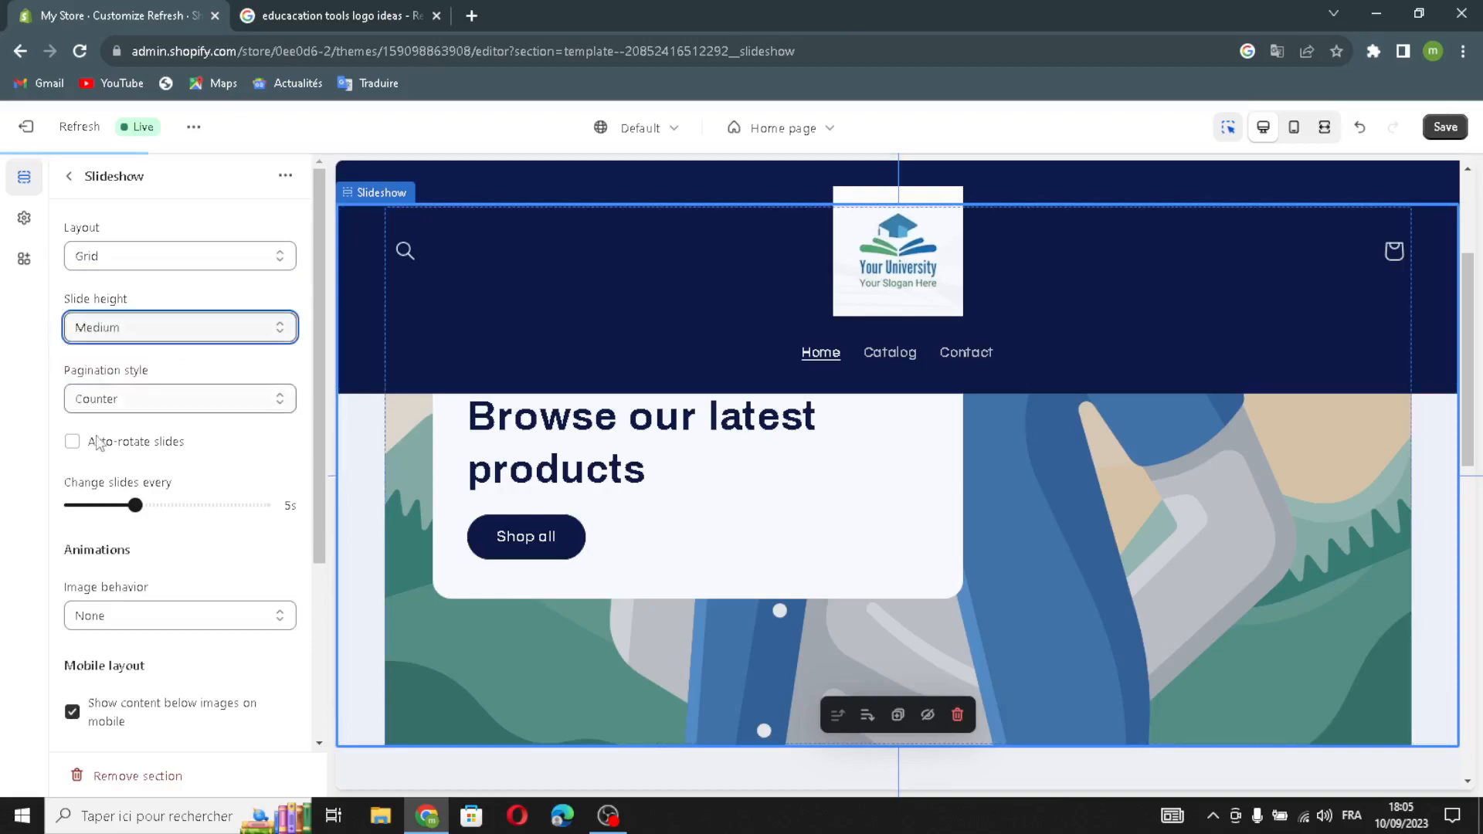
click(91, 398)
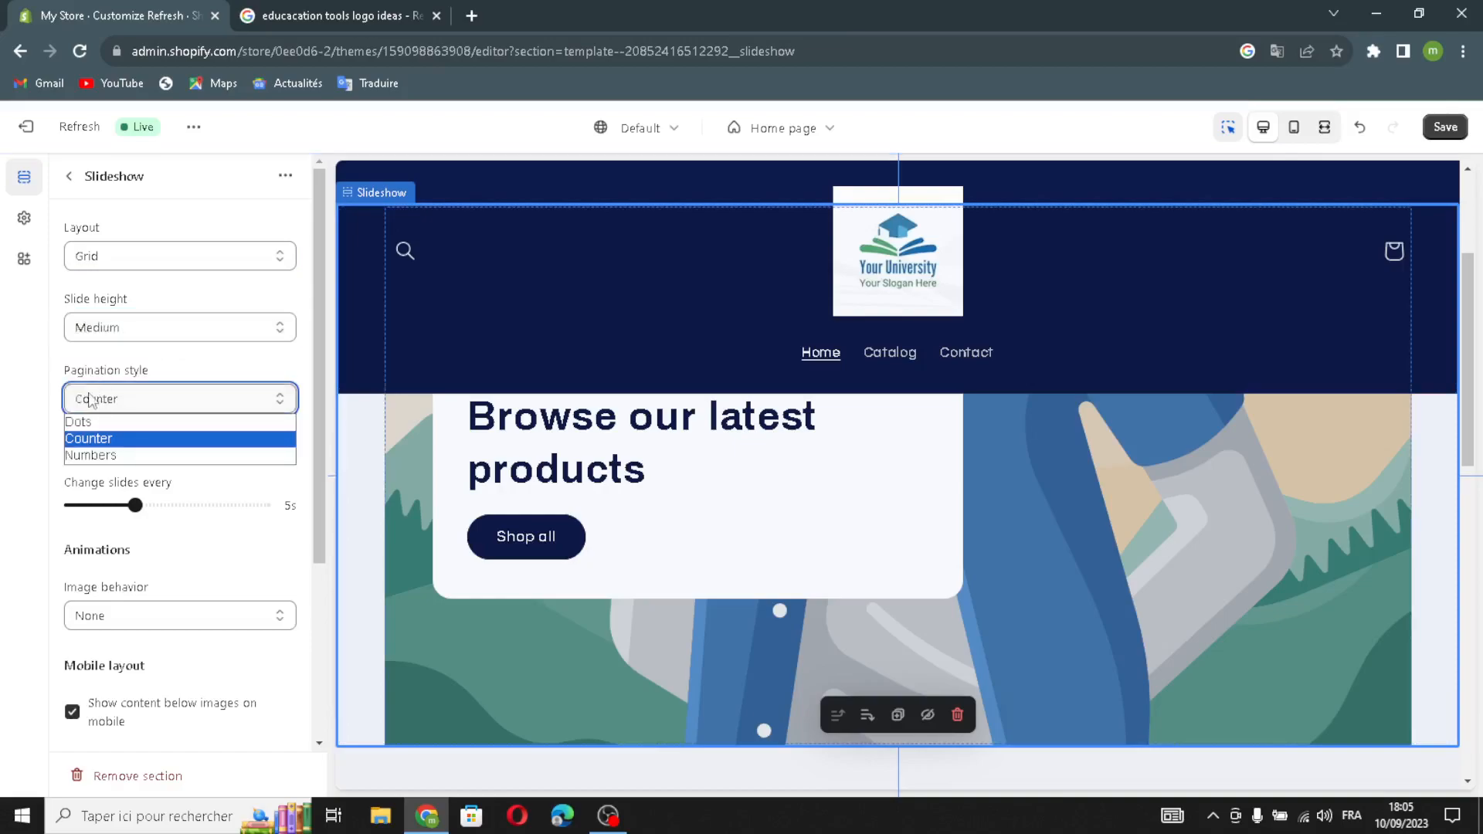
click(145, 422)
click(69, 441)
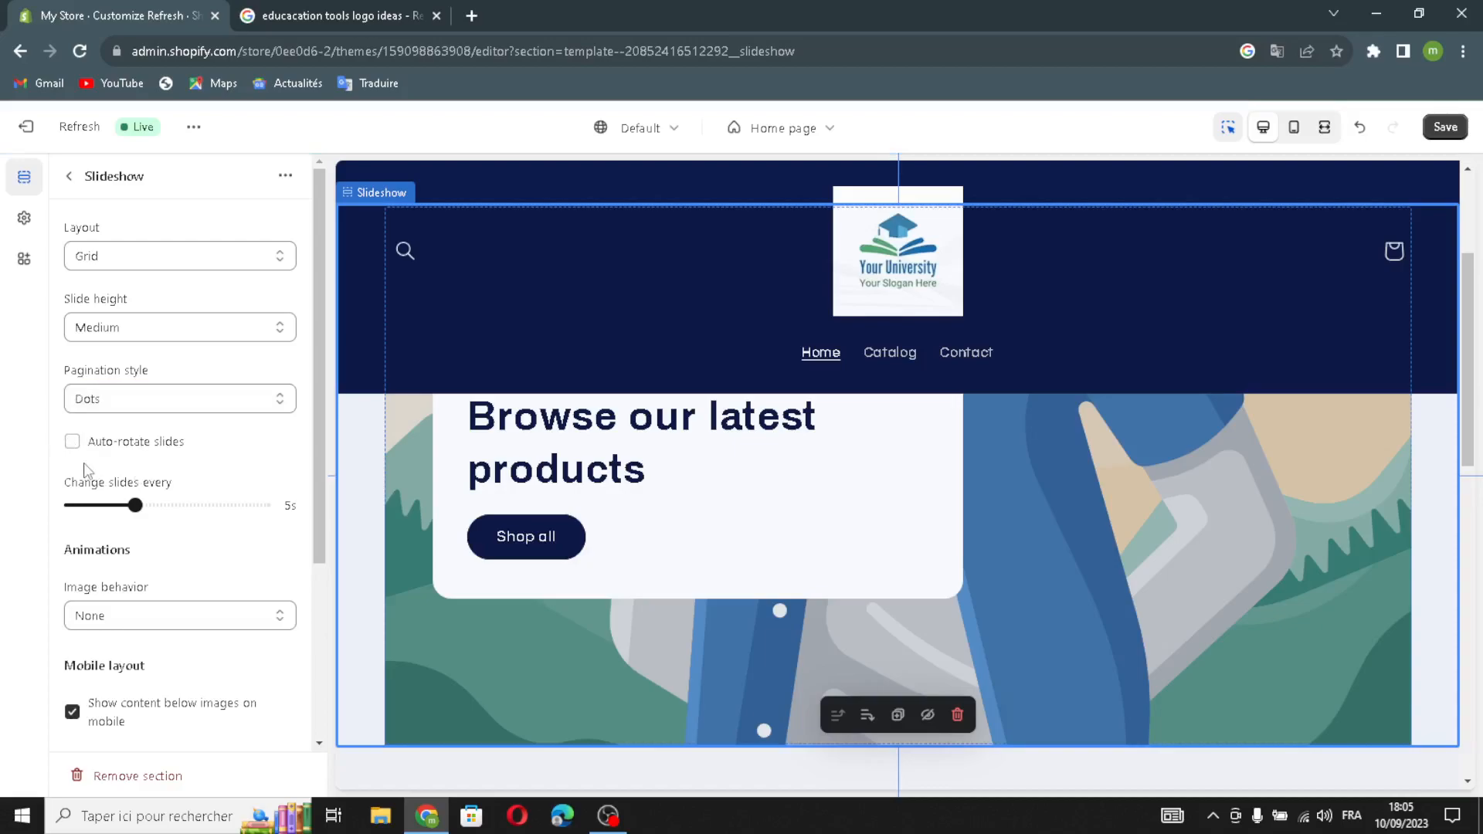
click(71, 441)
Look through the slideshow's image behavior, mobile layout and accessibility description settings, and return to the section list
click(103, 618)
click(116, 693)
scroll(114, 725, down, 1)
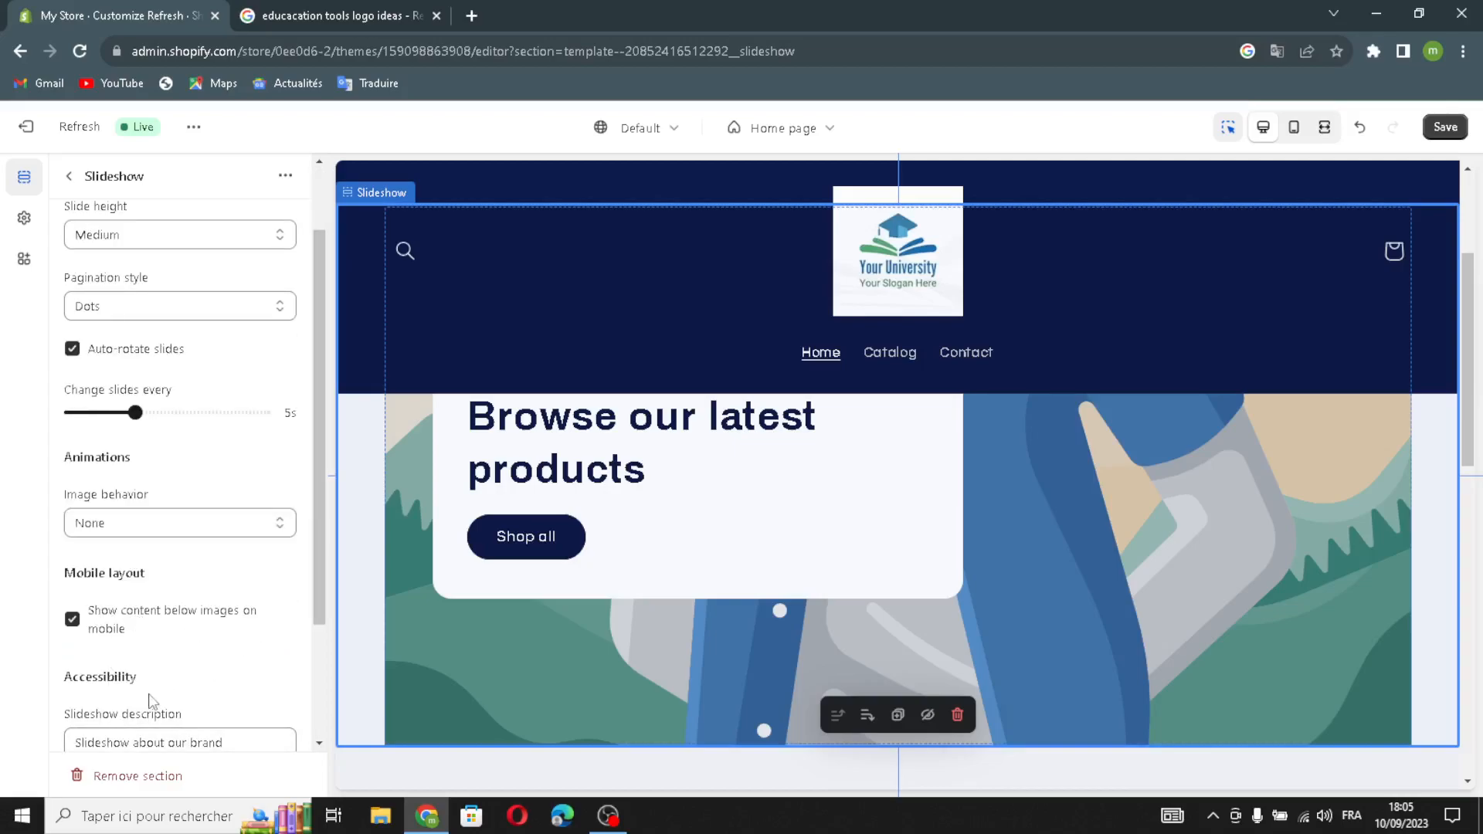
scroll(152, 701, down, 1)
scroll(101, 602, down, 1)
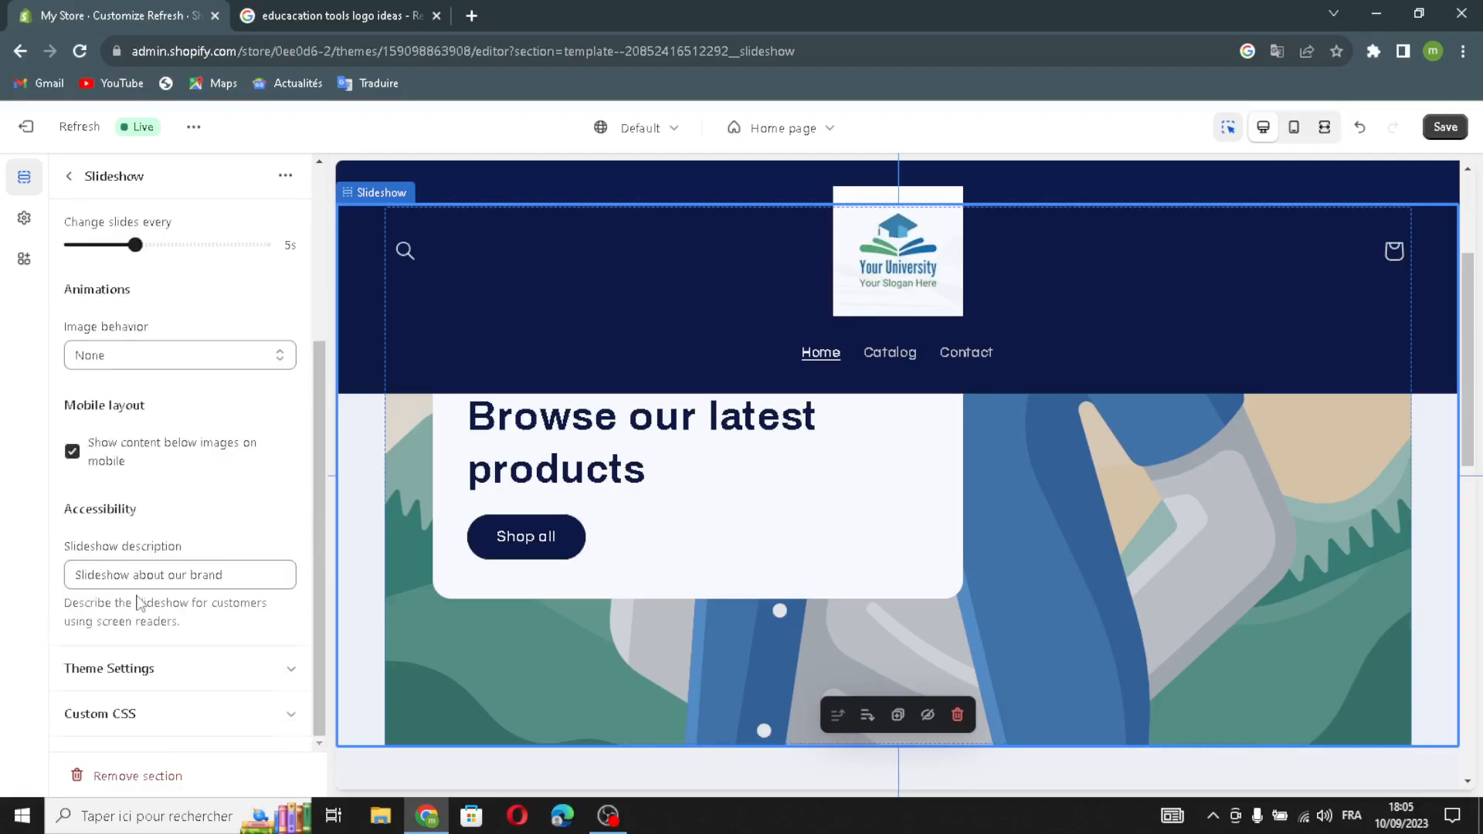
click(115, 574)
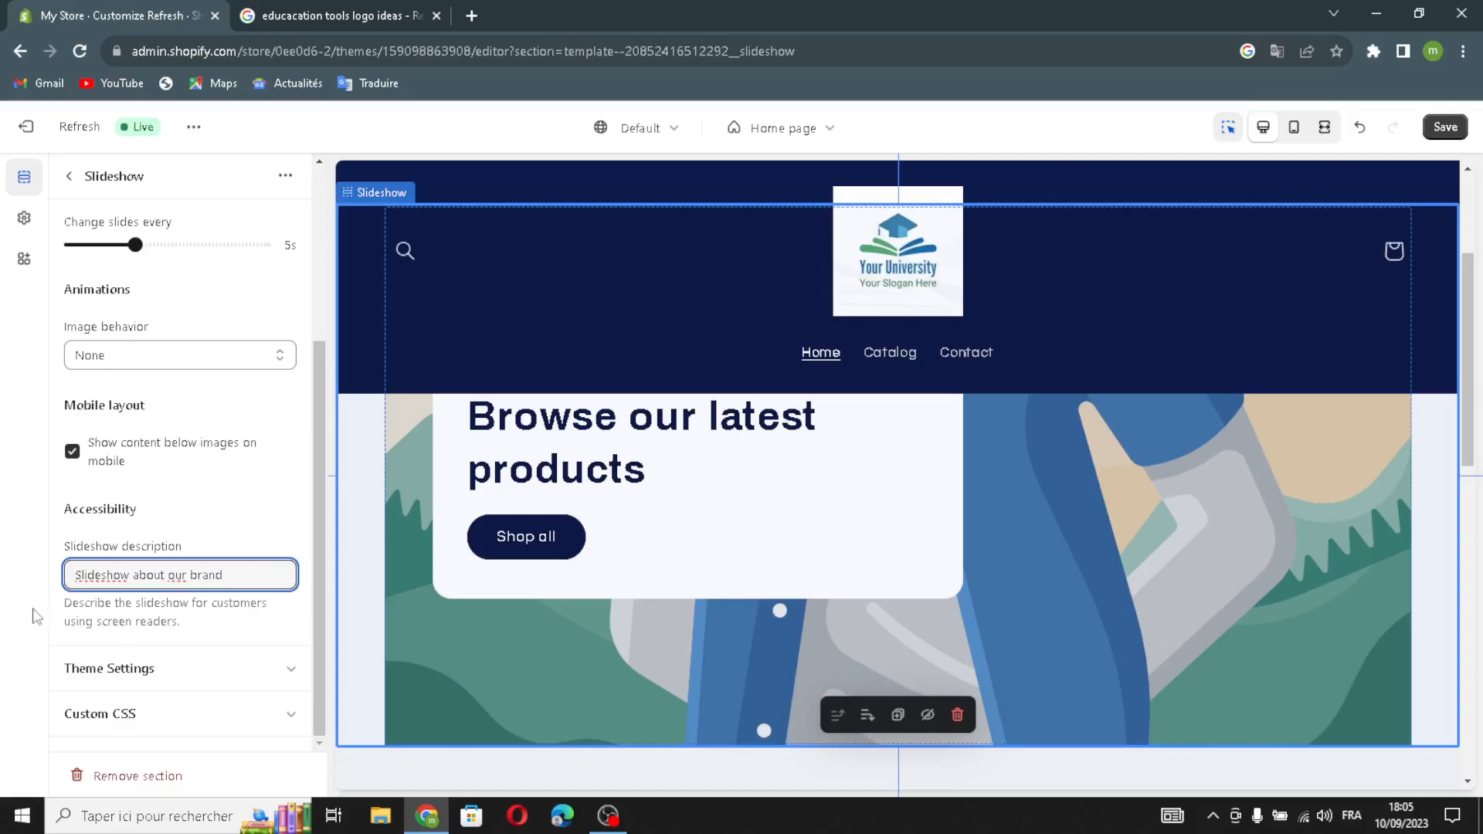
click(157, 616)
click(70, 176)
Open the image selection for the slideshow's slide and search Google Images for "education tools" in the other browser tab
click(147, 510)
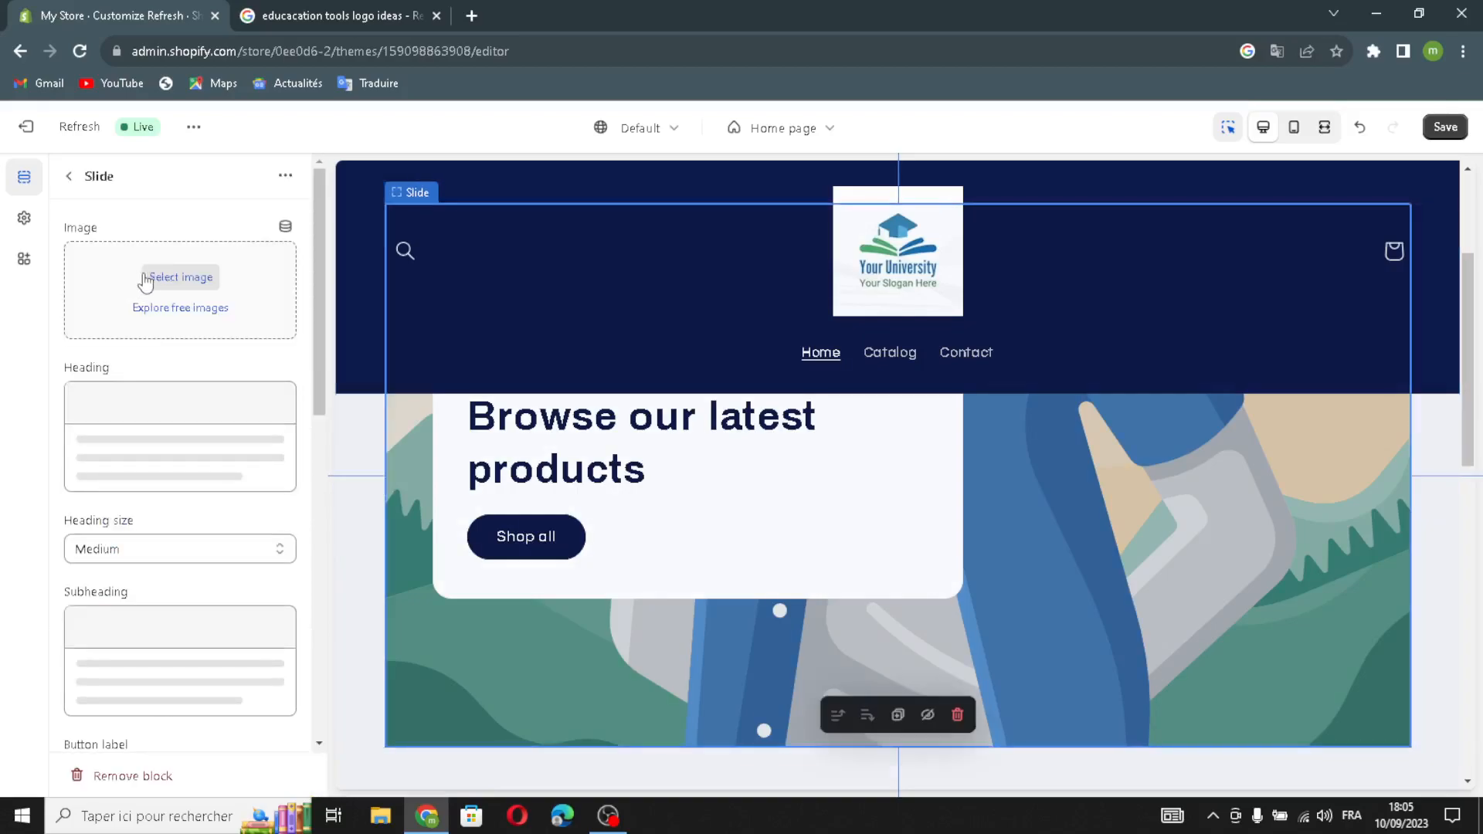
click(151, 279)
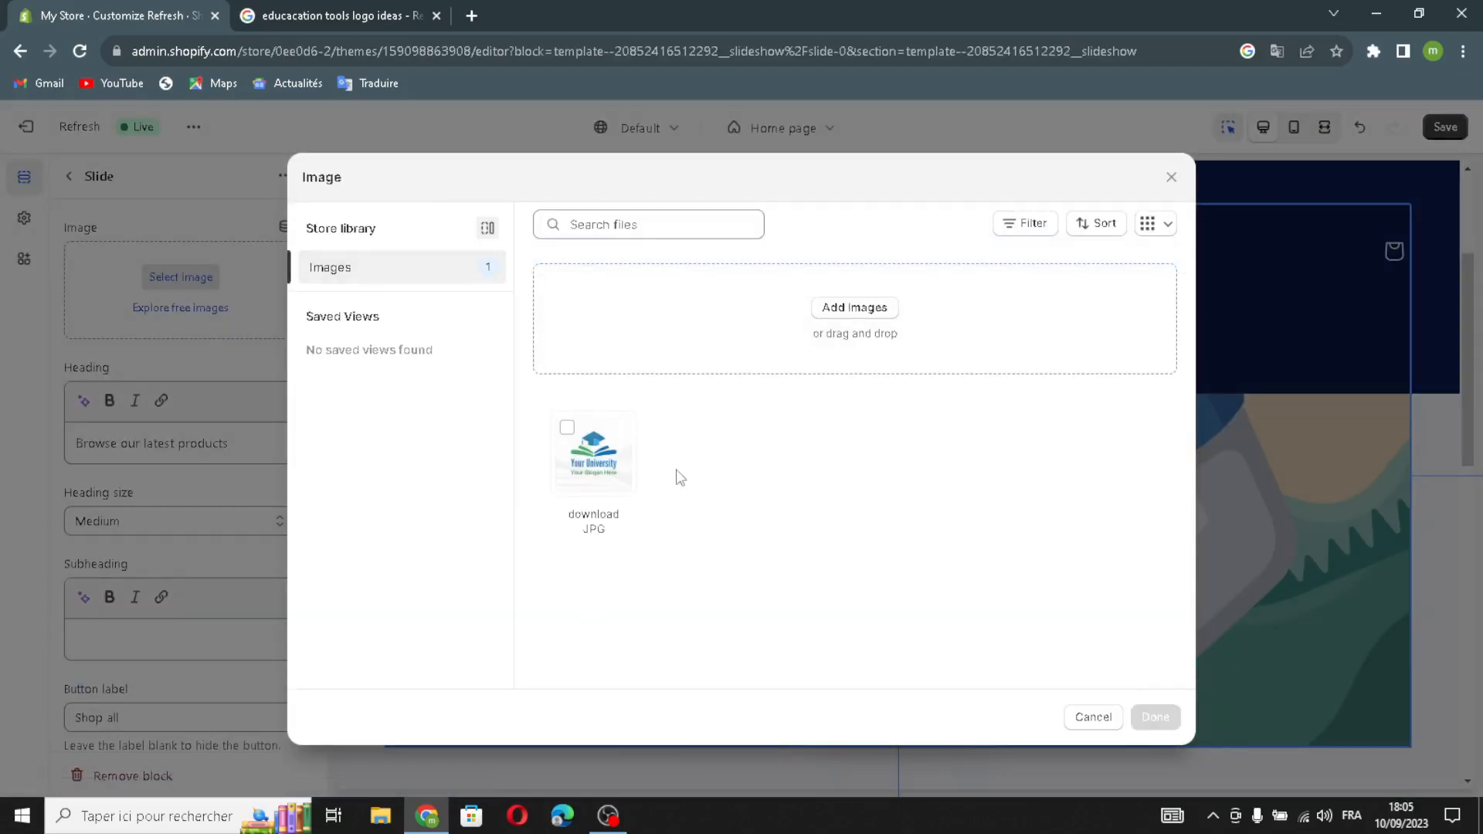
click(345, 13)
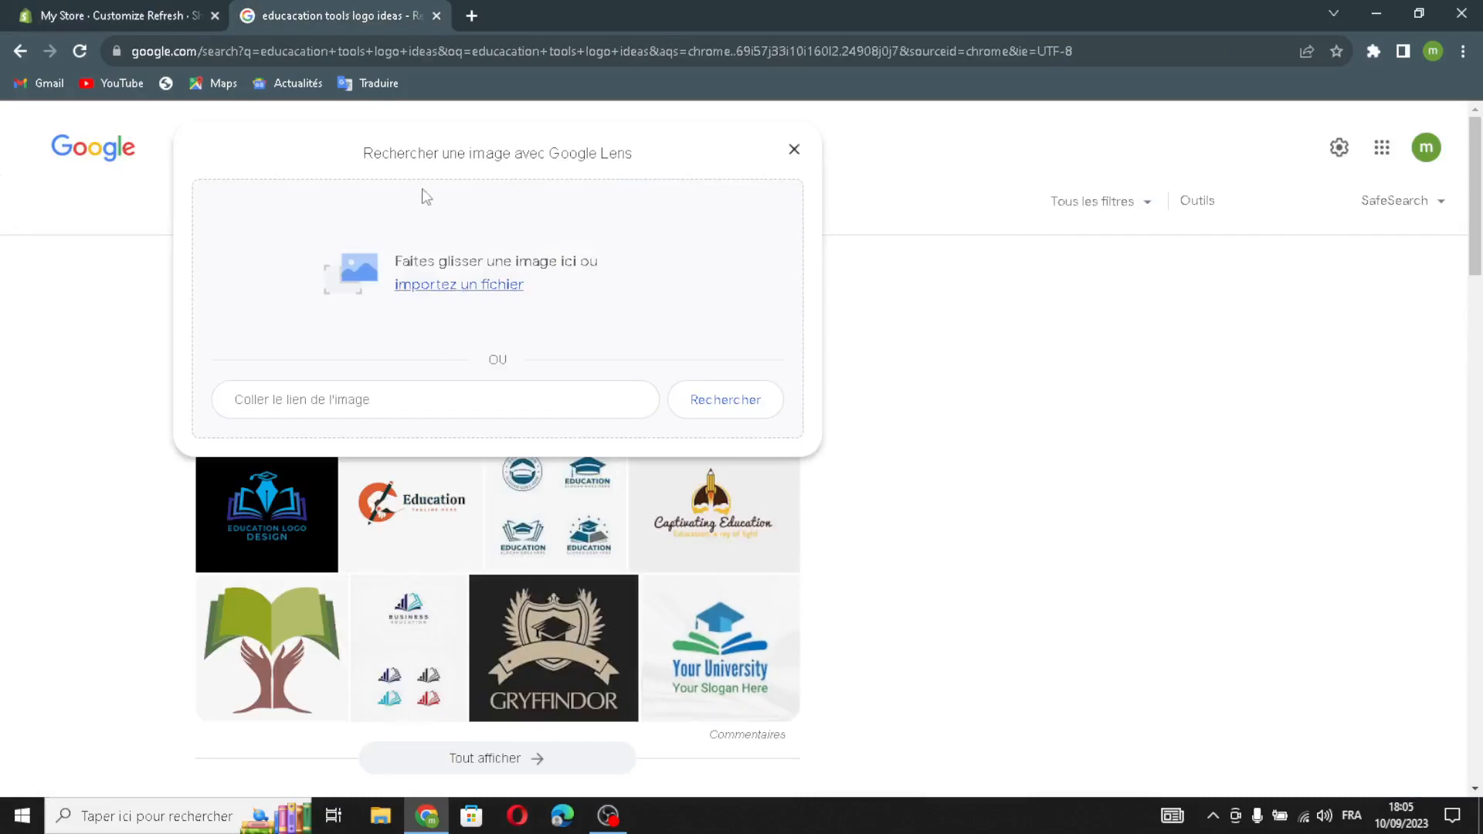
click(794, 148)
drag(433, 145, 318, 172)
key(BackSpace)
key(Return)
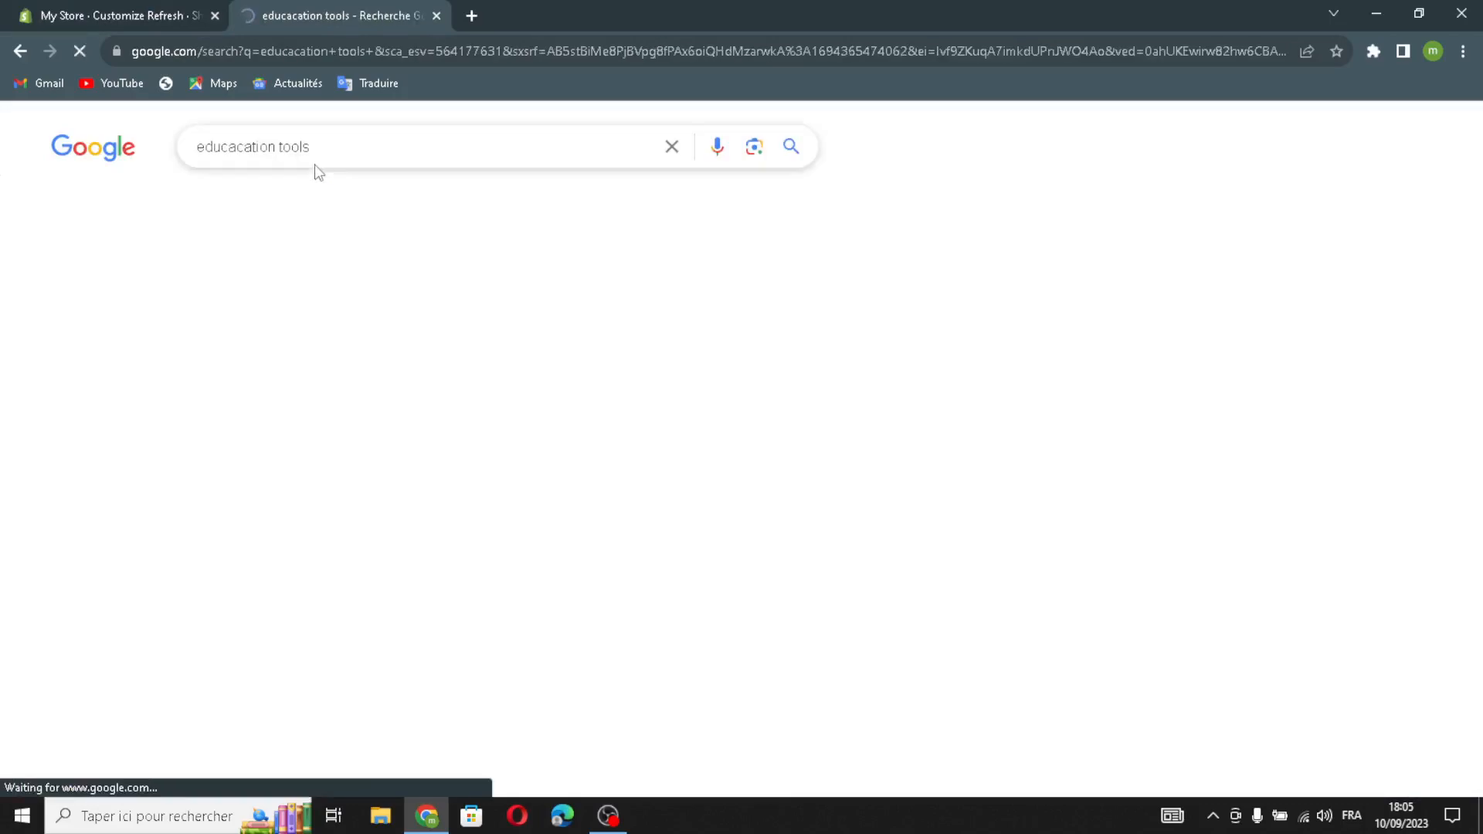
click(231, 207)
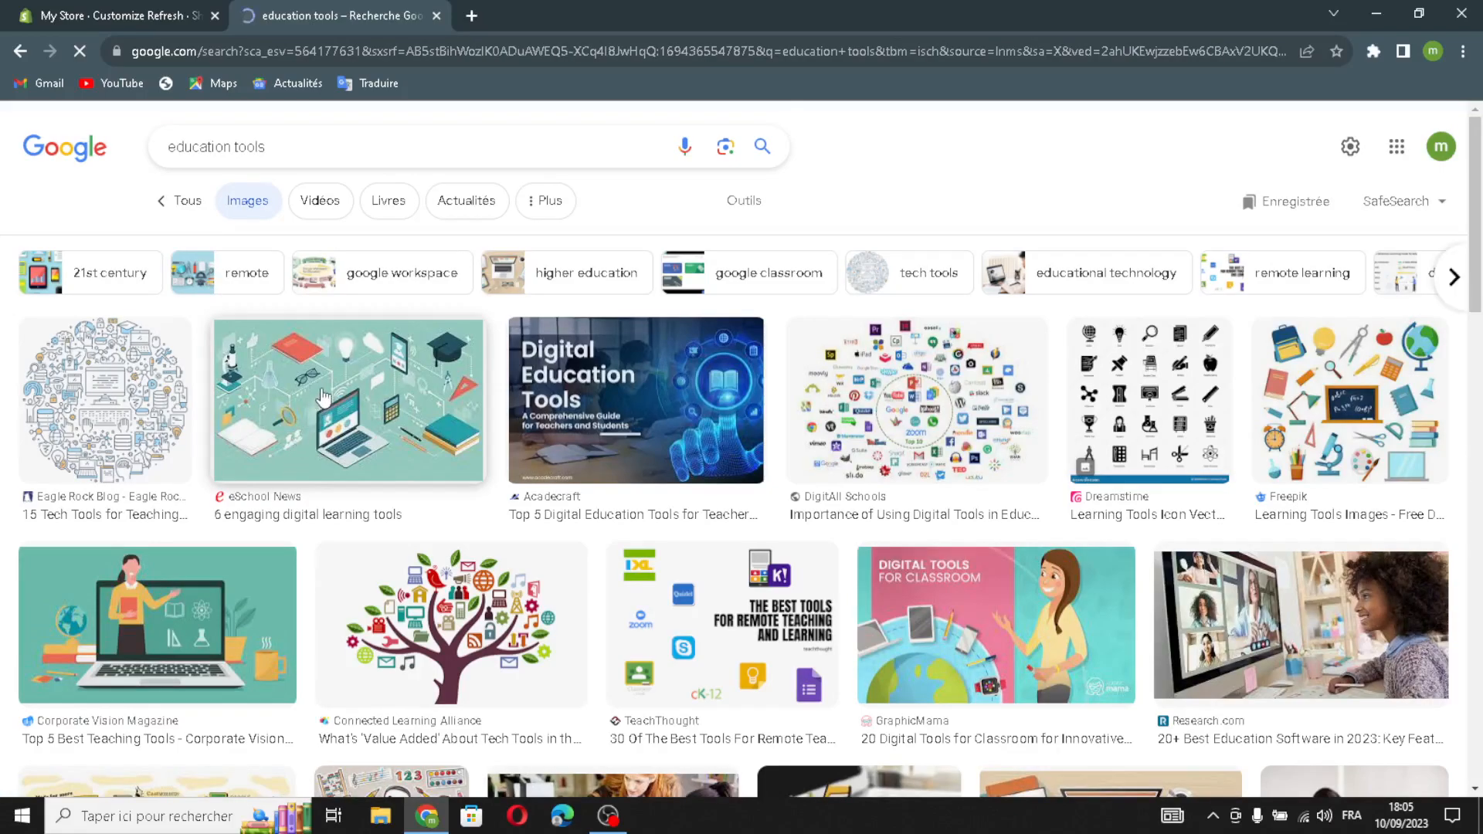
Upload the Hurix Digital "E-Learning" image from the search results to Shopify and set it as the slide's image
scroll(811, 598, down, 2)
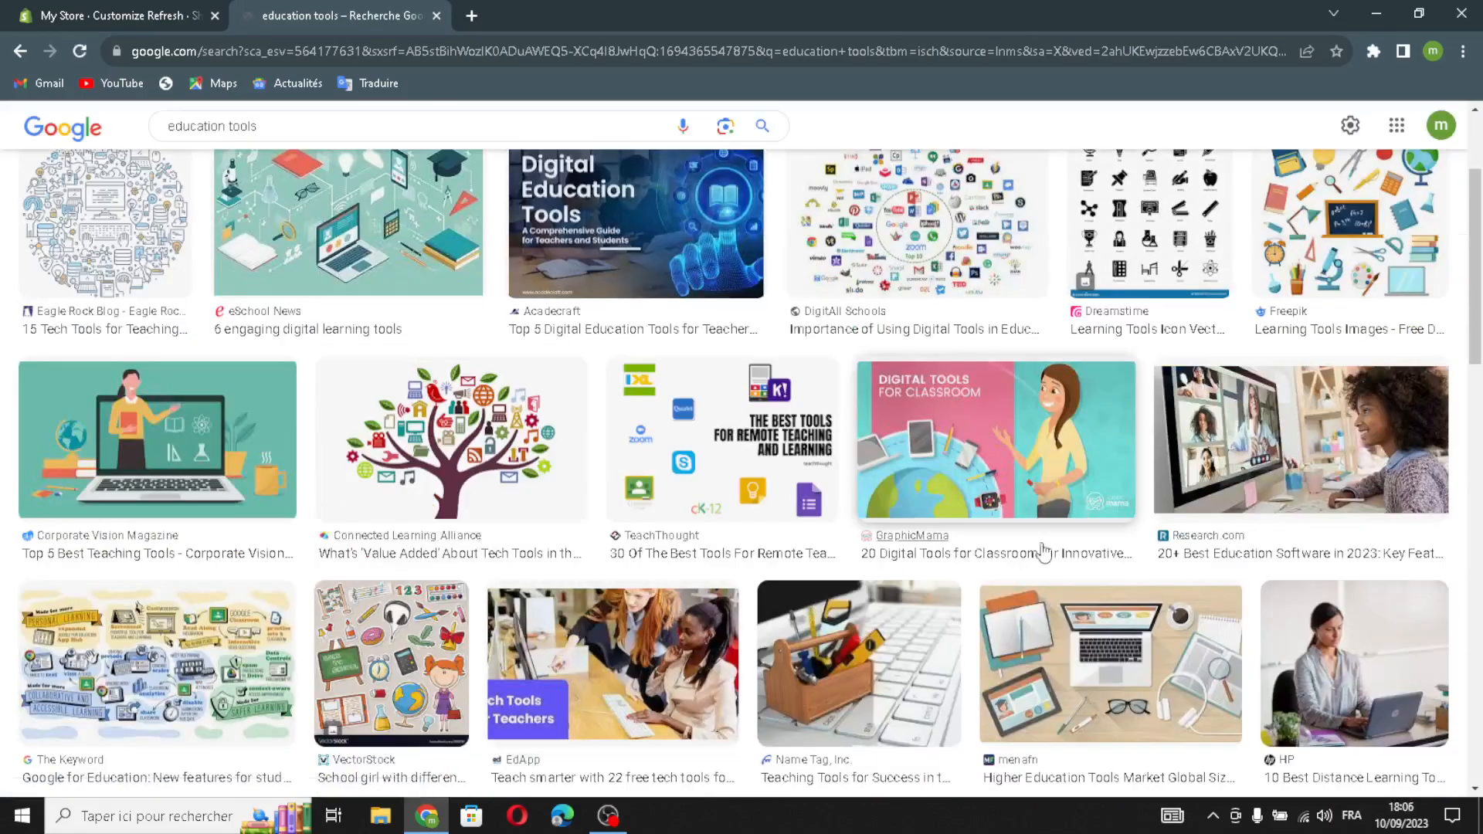
scroll(816, 601, down, 1)
scroll(849, 571, down, 1)
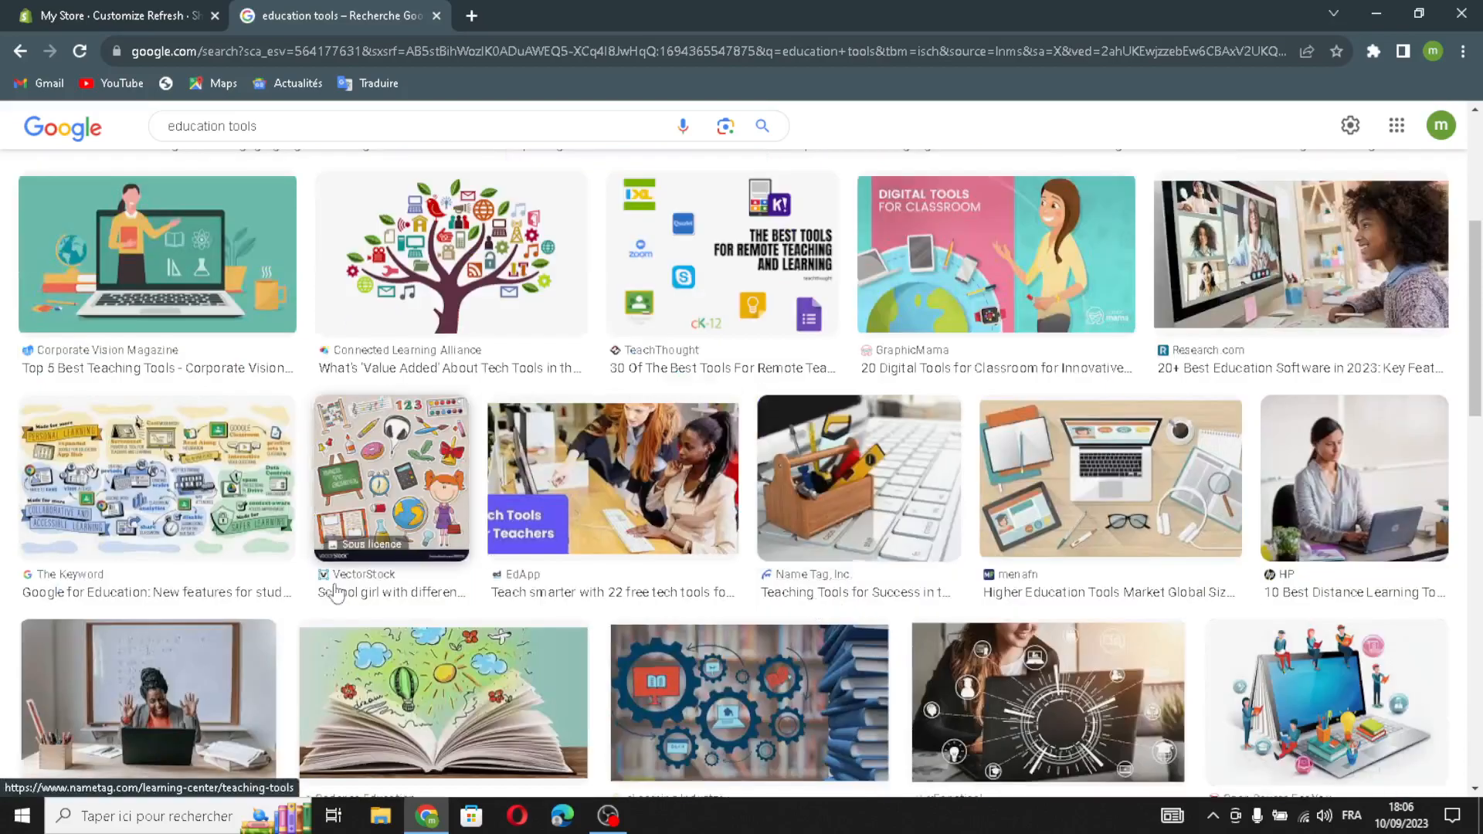
scroll(346, 583, down, 2)
scroll(1132, 410, down, 1)
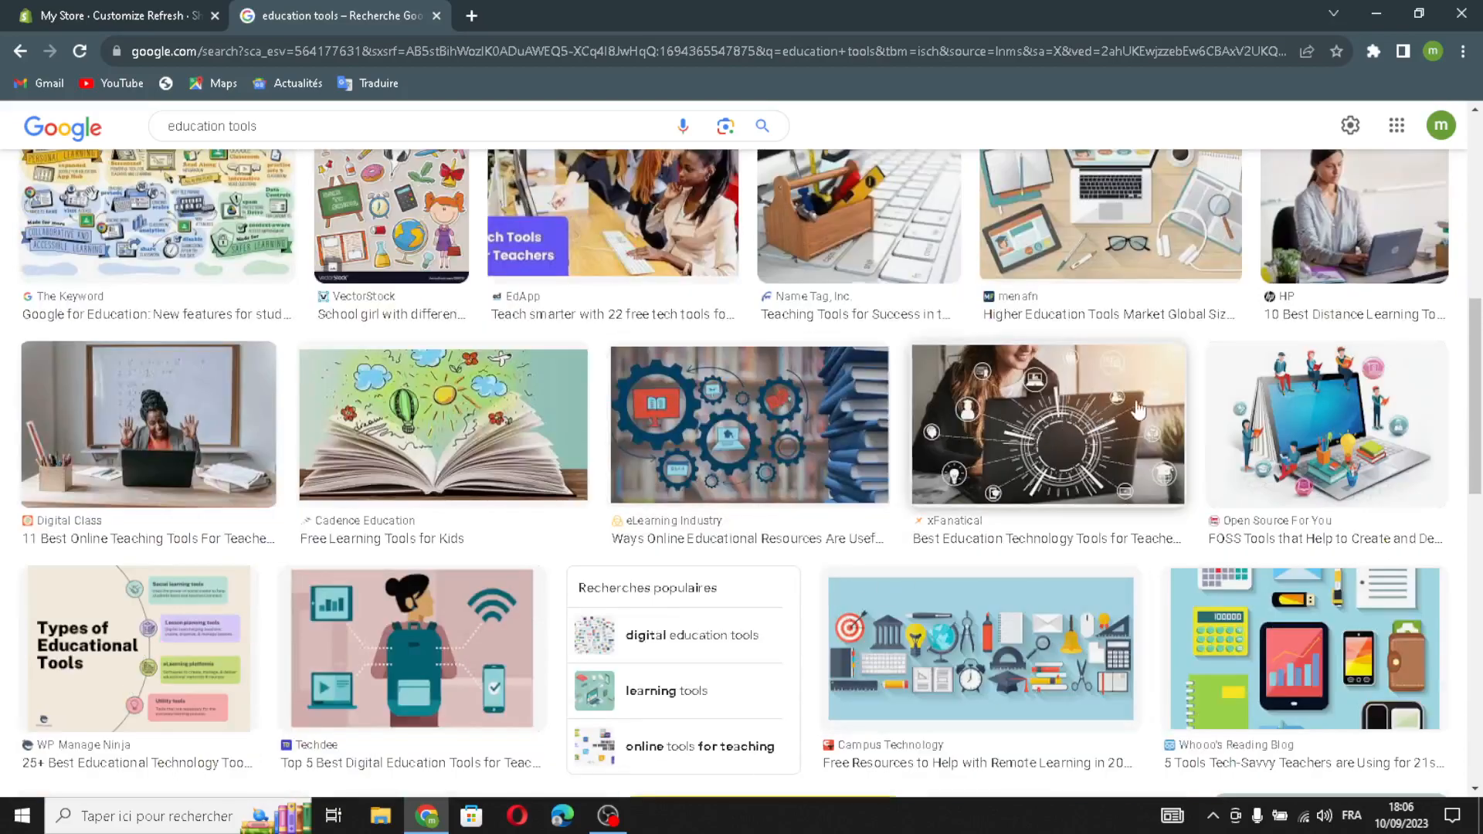
click(1301, 443)
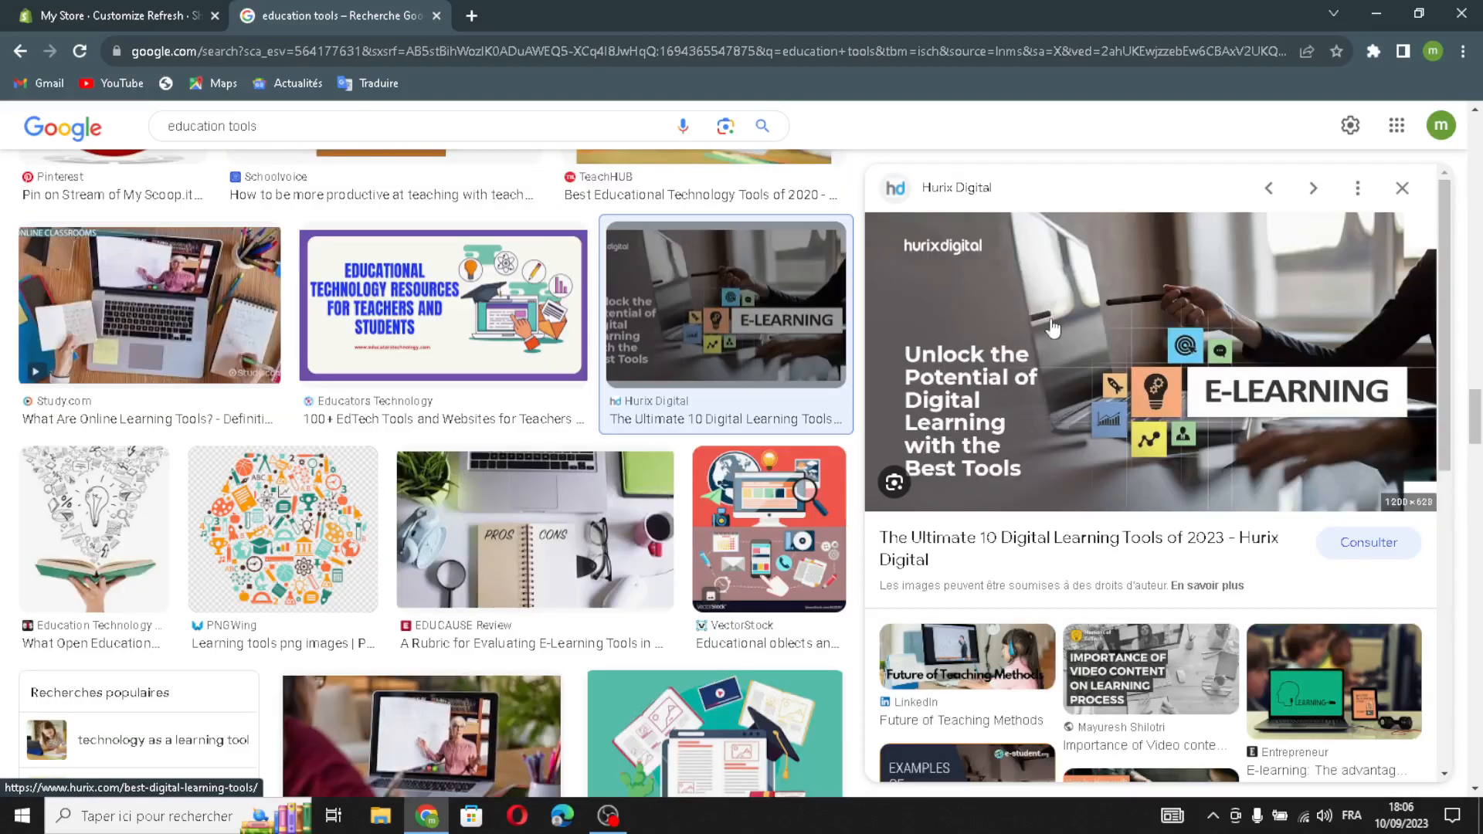
drag(1209, 392, 699, 363)
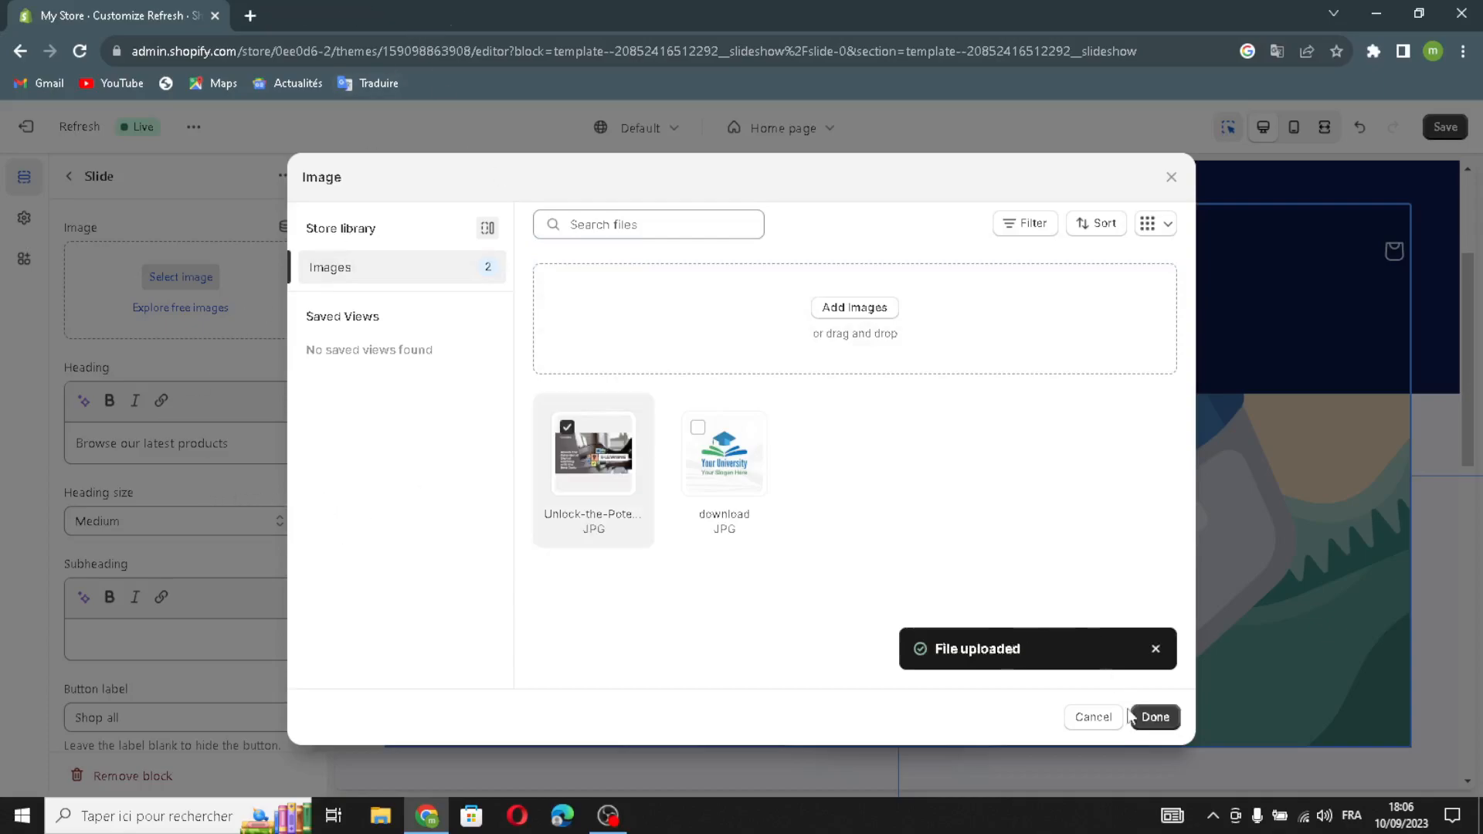
click(1156, 717)
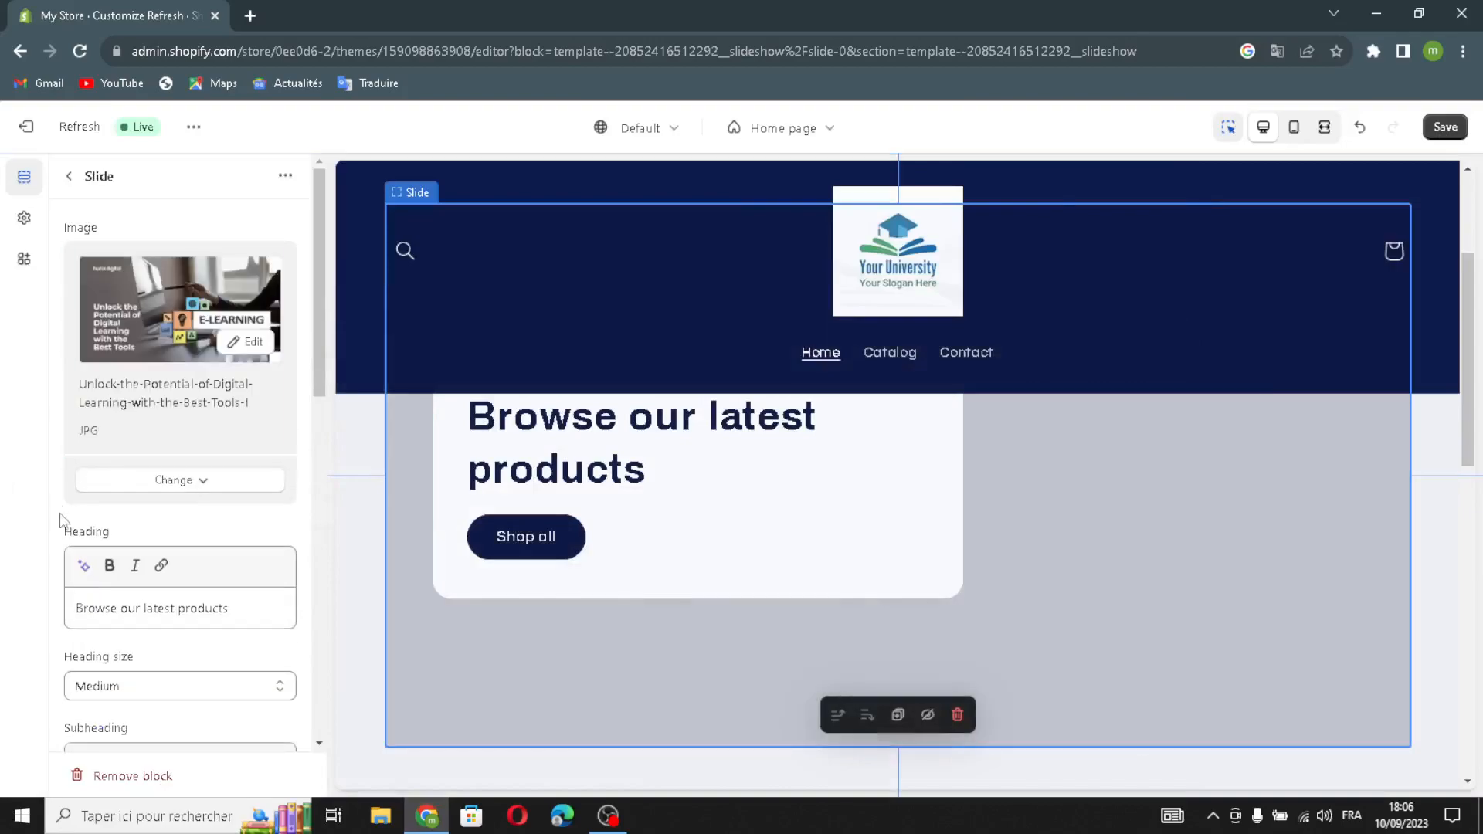
Generate the slide's heading from "education tools" in Expert tone and use "Unlock Knowledge and Excellence with Cutting-Edge Education Tools."
scroll(560, 620, down, 3)
scroll(562, 627, up, 6)
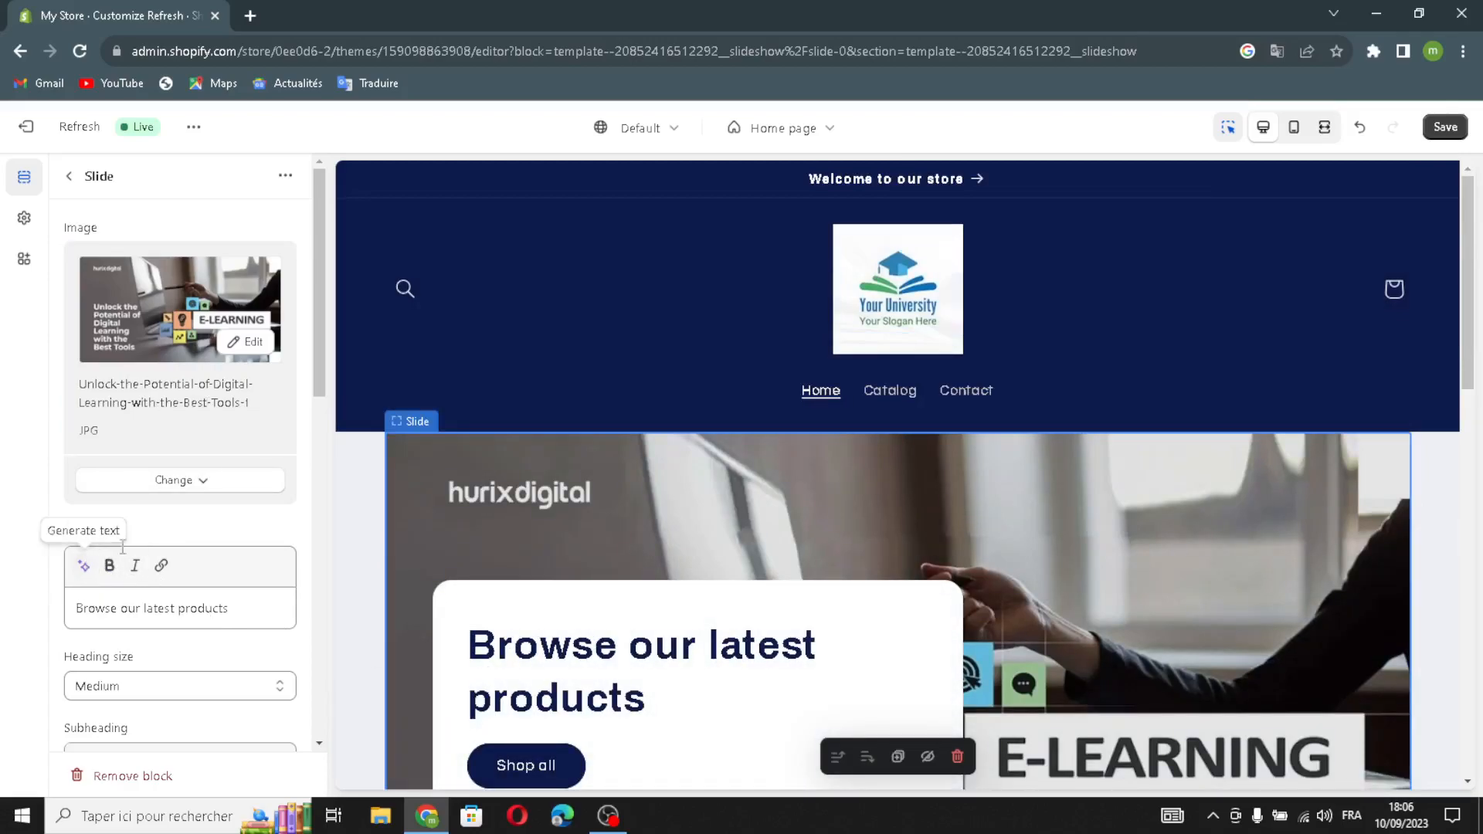
click(83, 566)
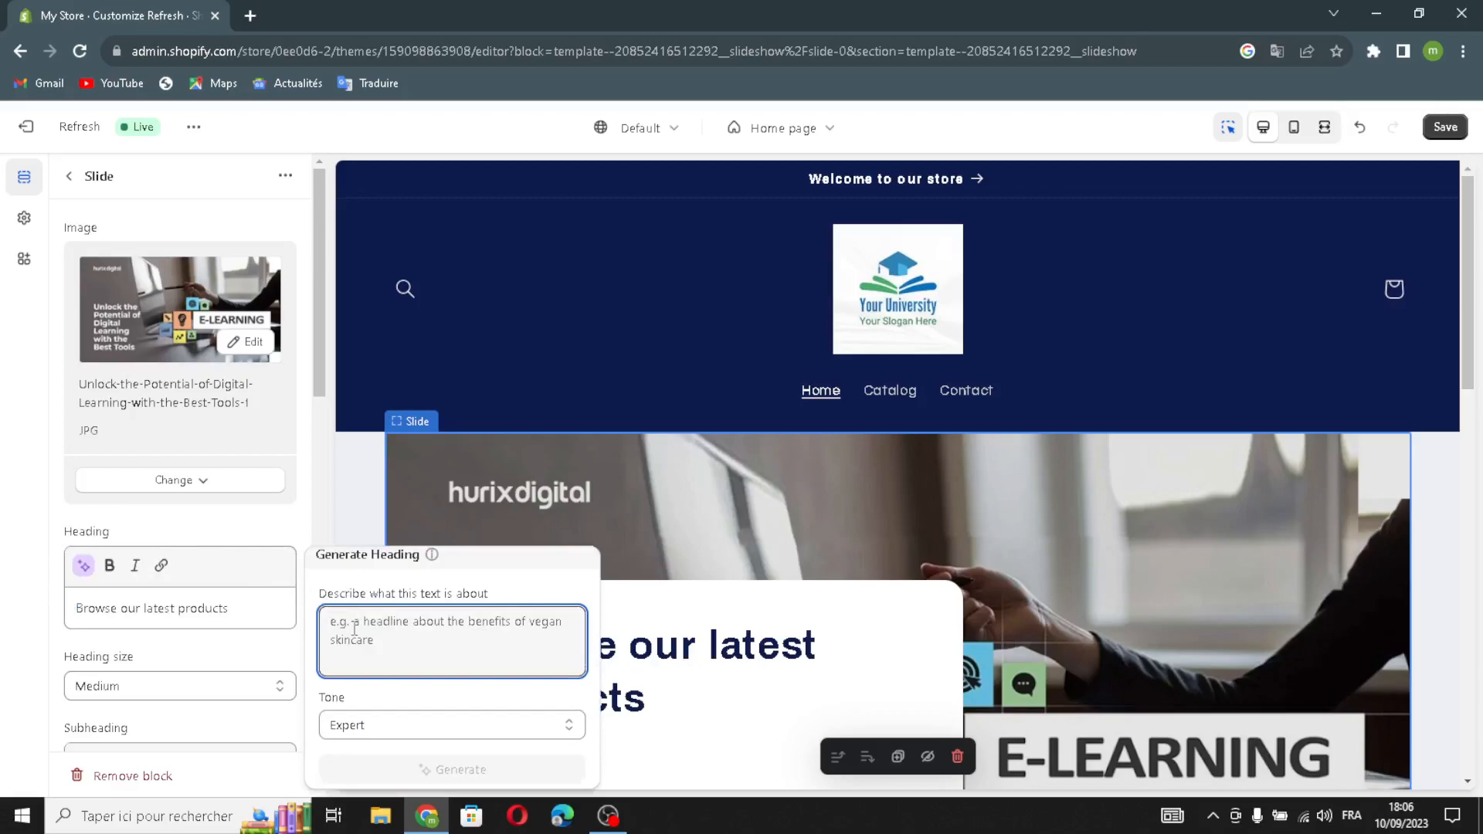
text(edu)
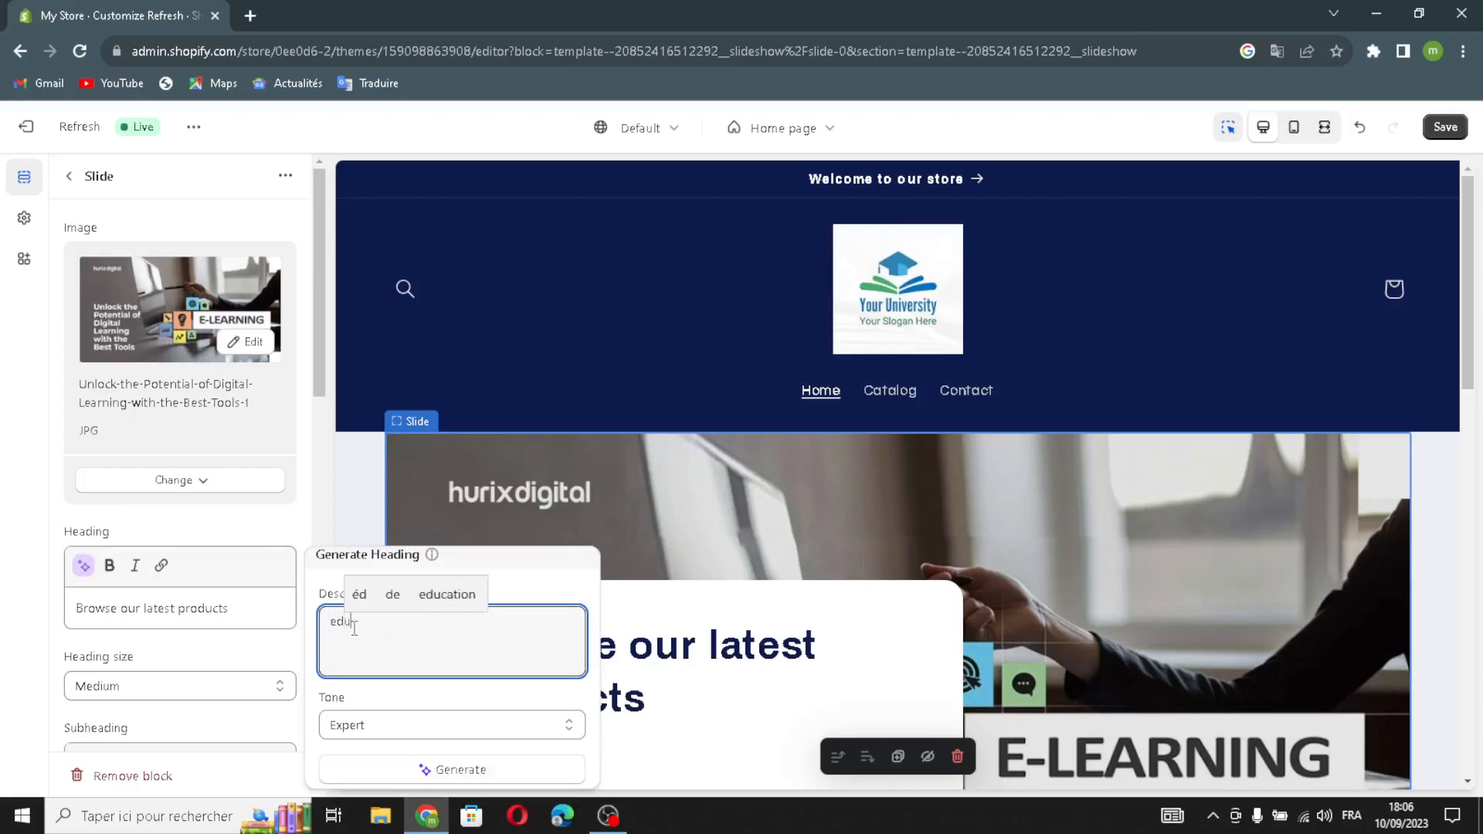
text(cation tools)
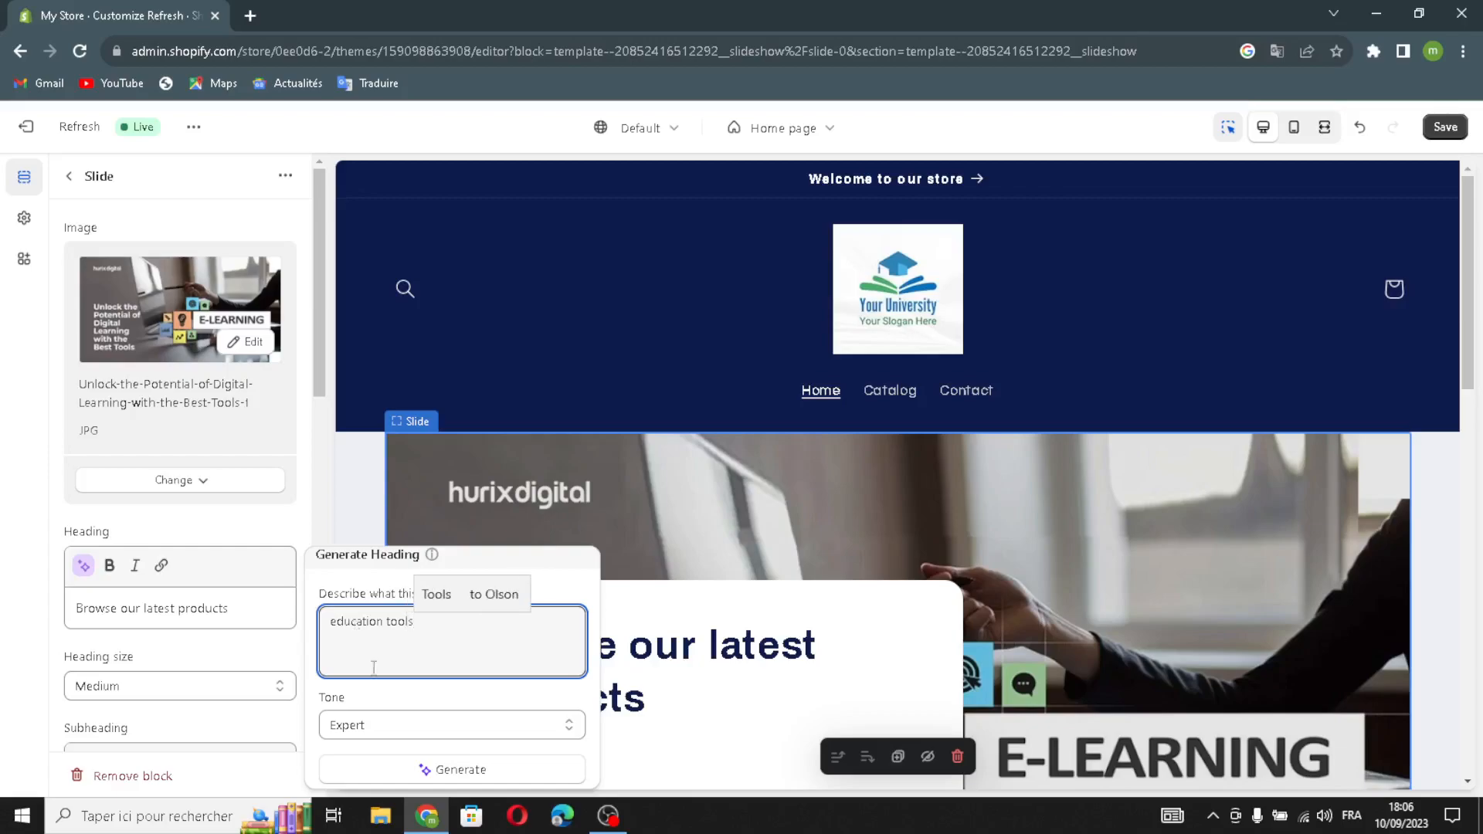
click(425, 766)
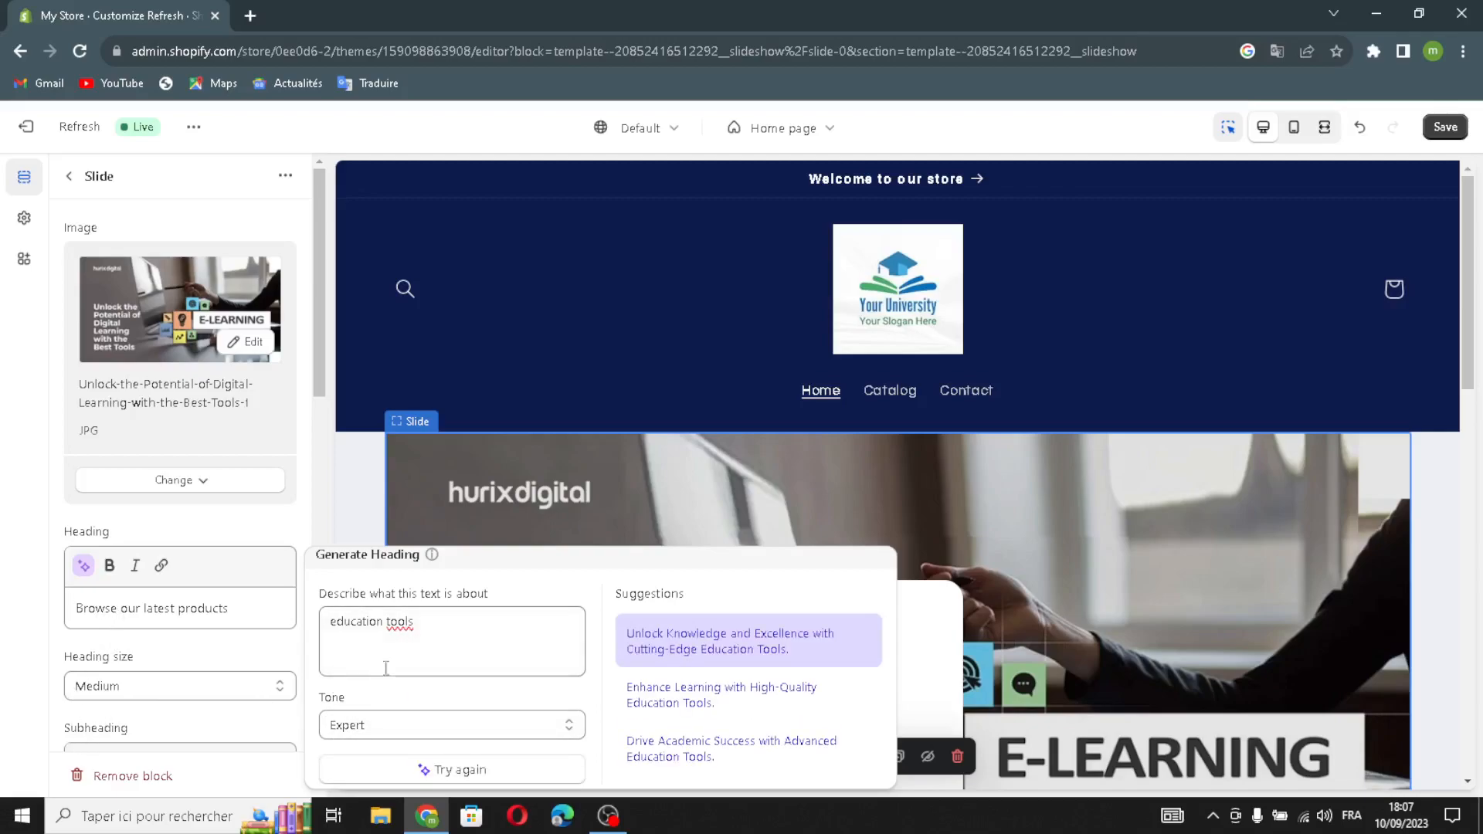
click(751, 655)
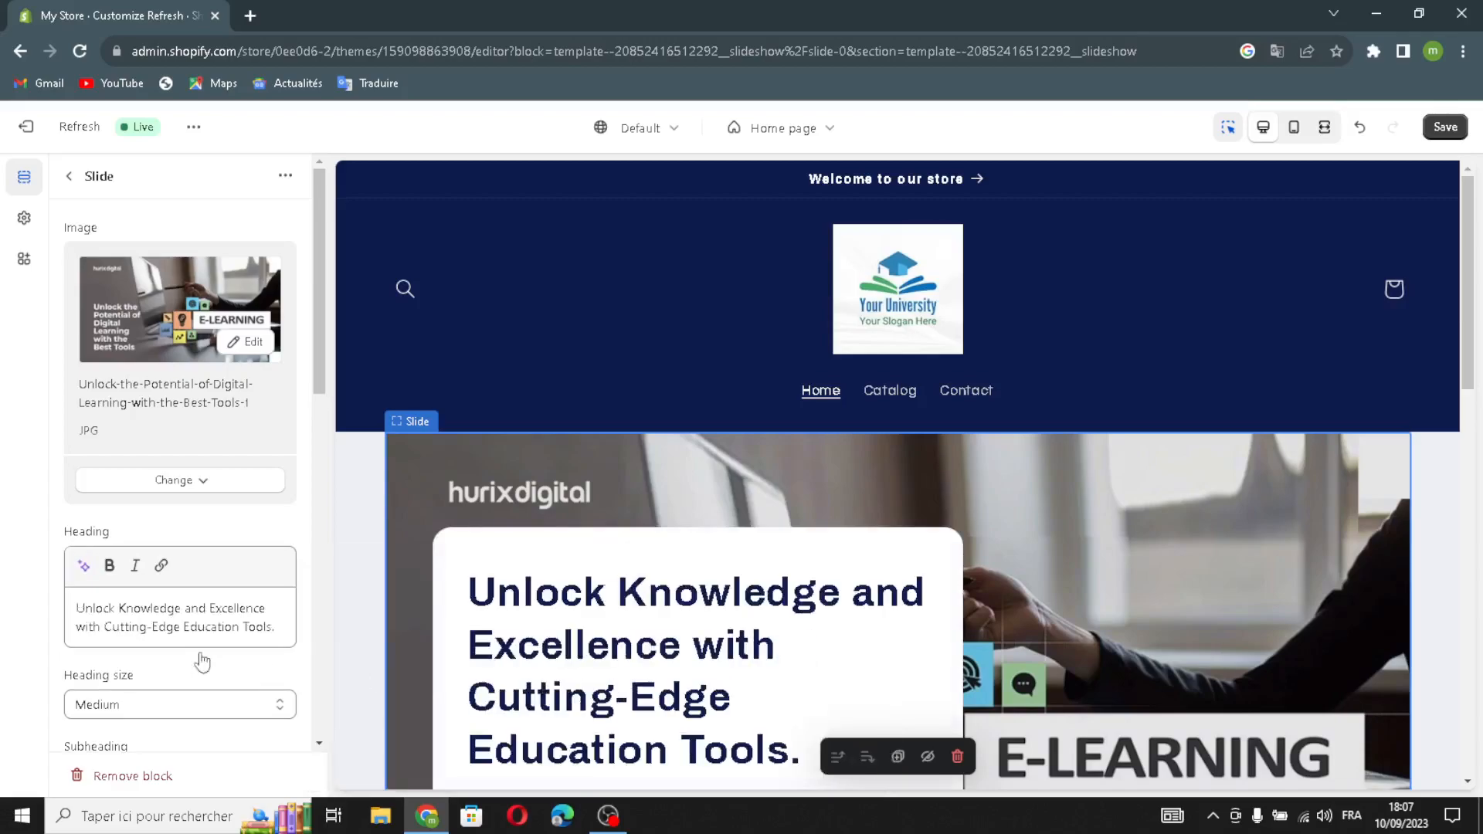
Set the slide's heading size to Small, enable the outline button style, and return to the section list
scroll(174, 672, down, 1)
click(120, 610)
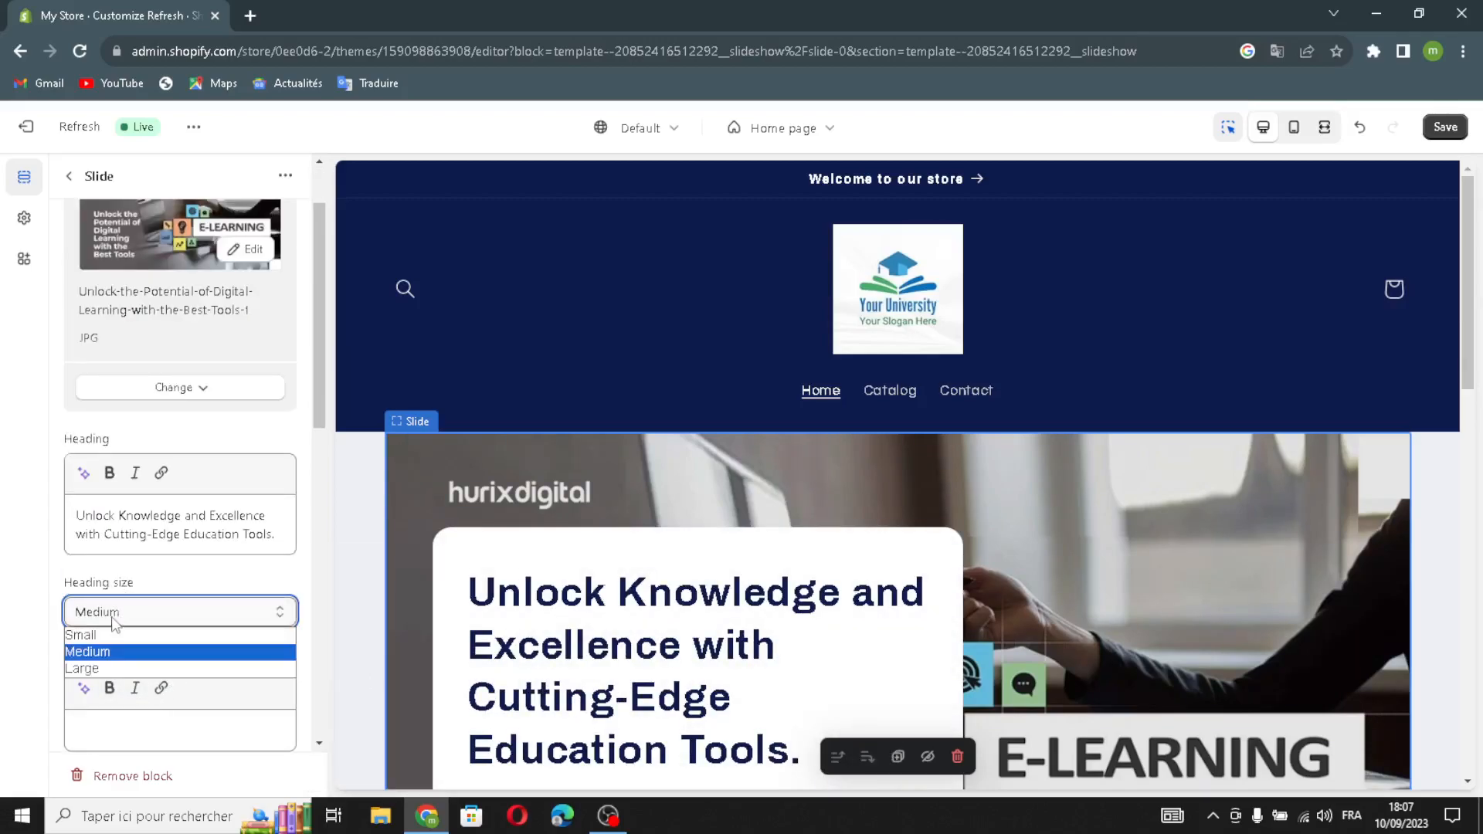
click(105, 636)
scroll(139, 586, down, 2)
click(122, 623)
scroll(146, 633, down, 1)
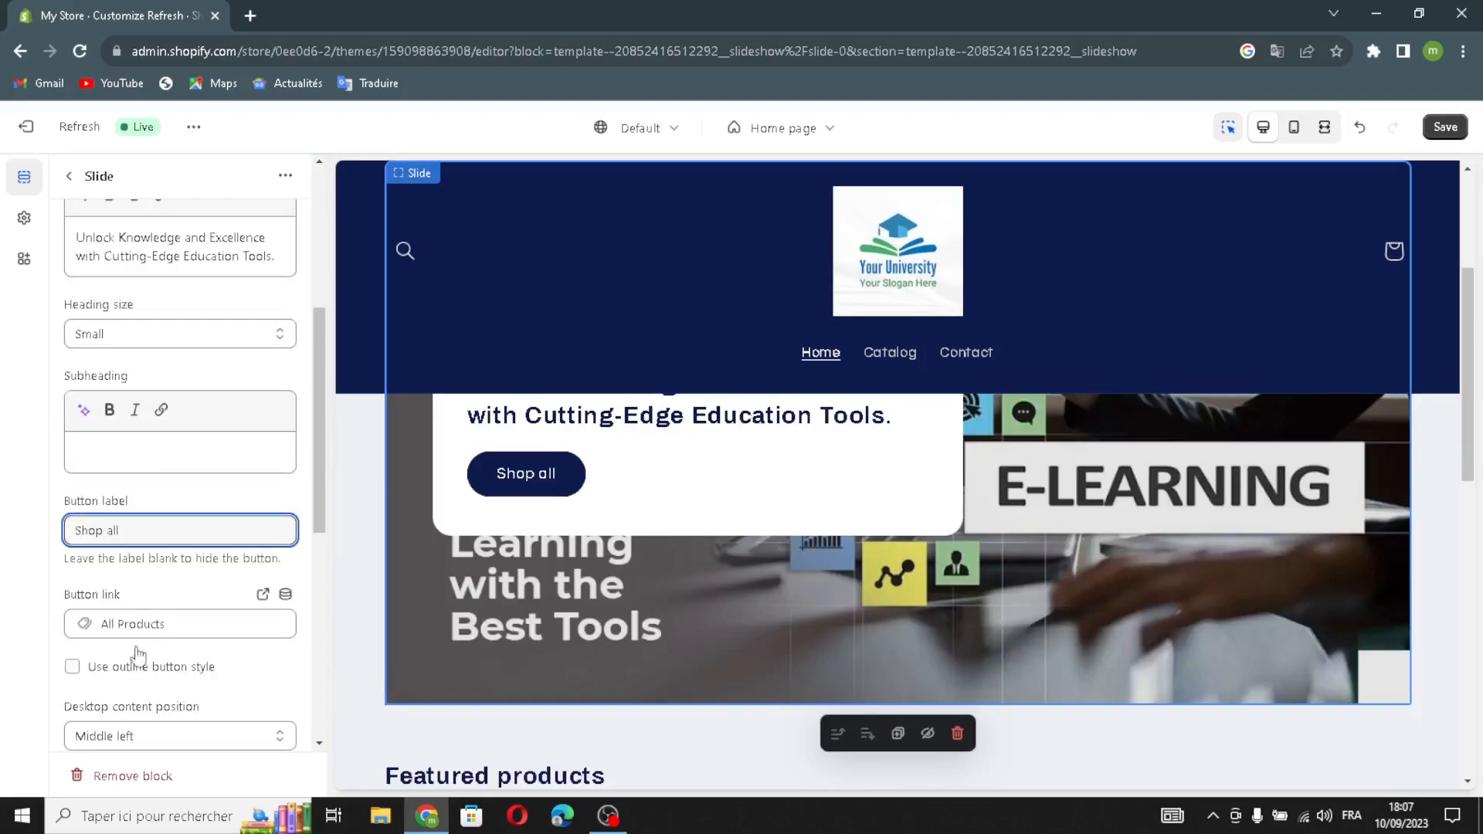
click(73, 670)
scroll(155, 695, down, 1)
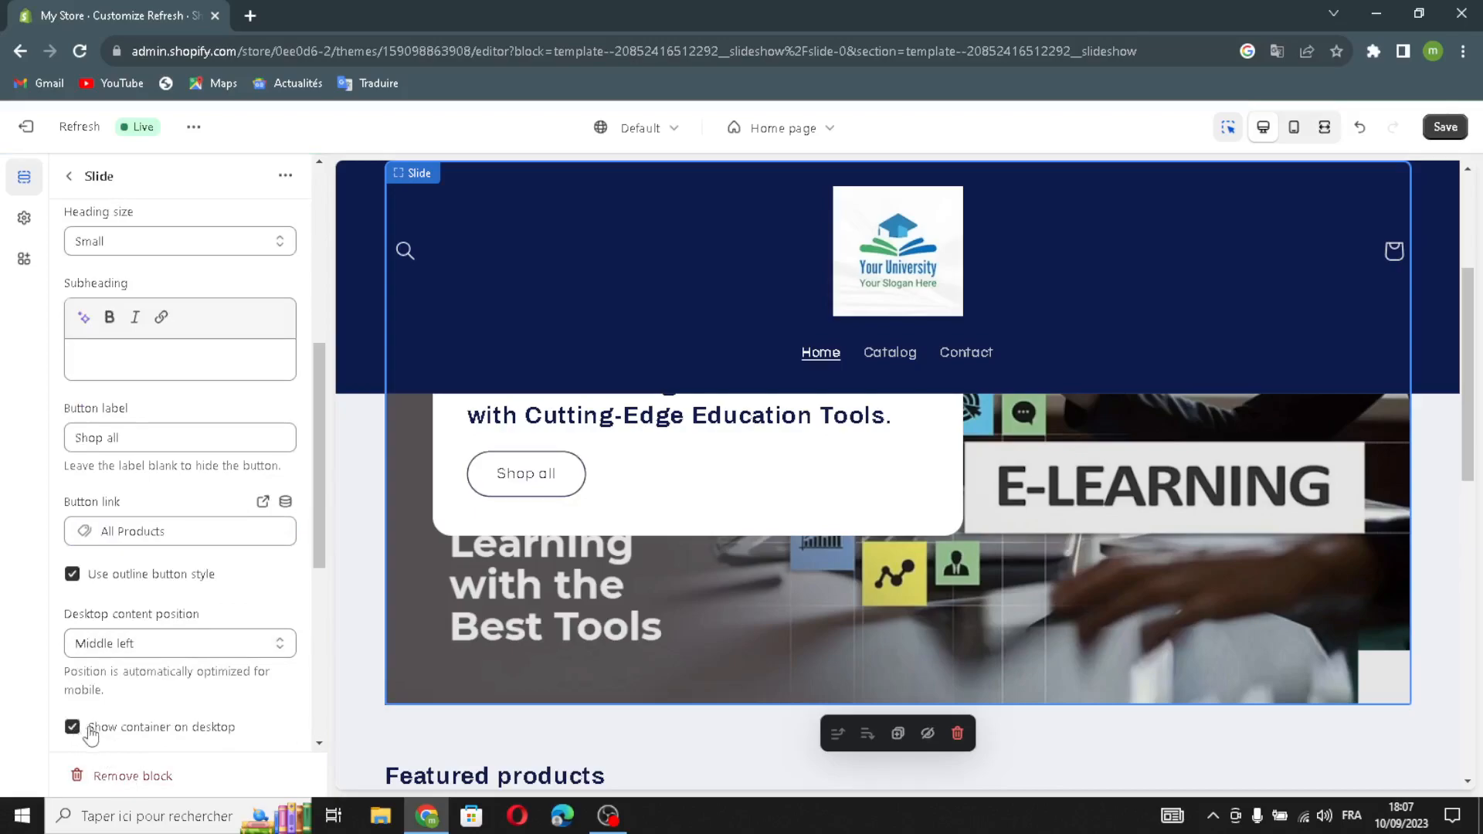
scroll(101, 732, down, 3)
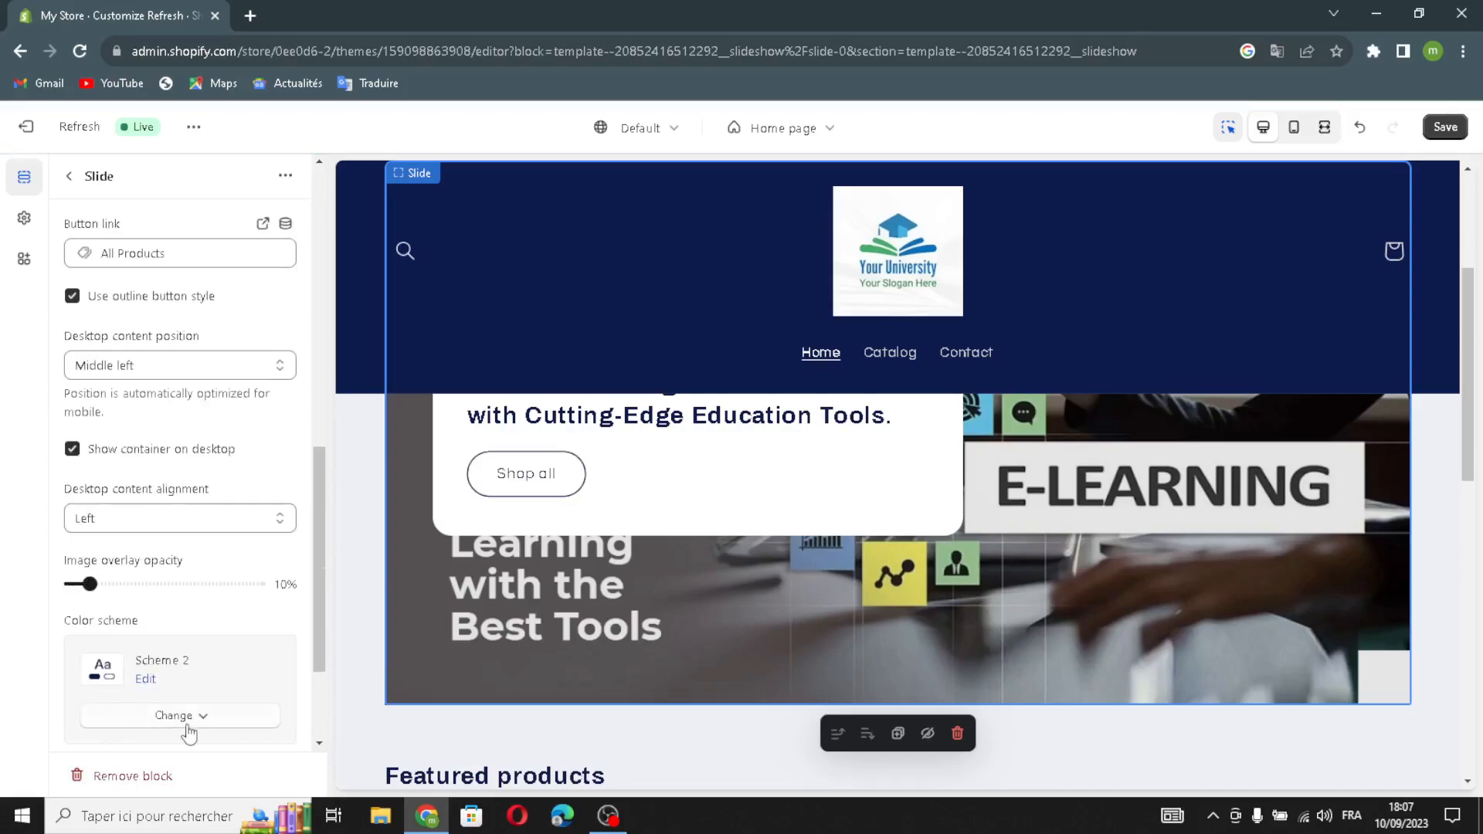
scroll(189, 733, down, 2)
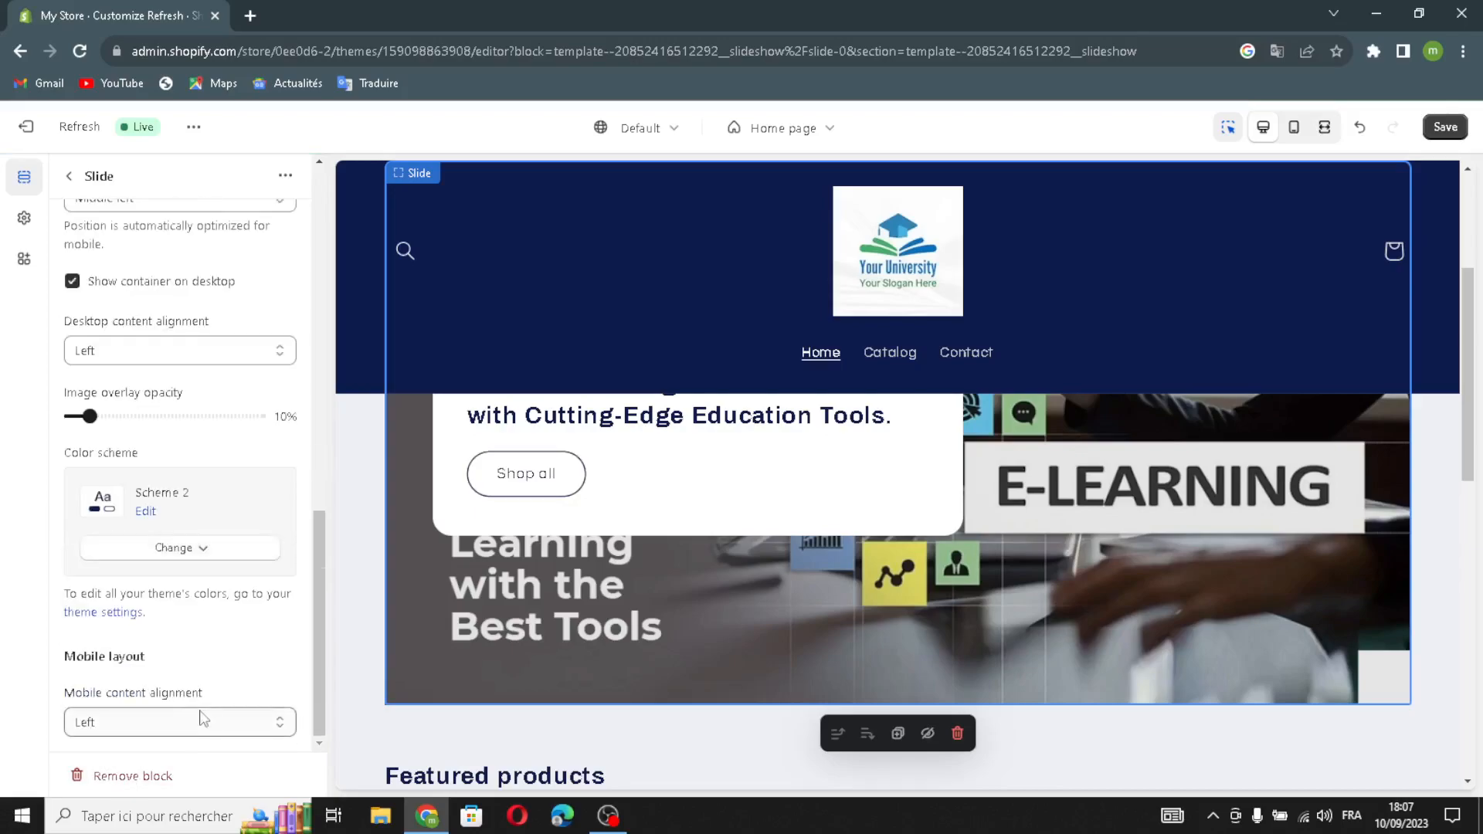
click(70, 176)
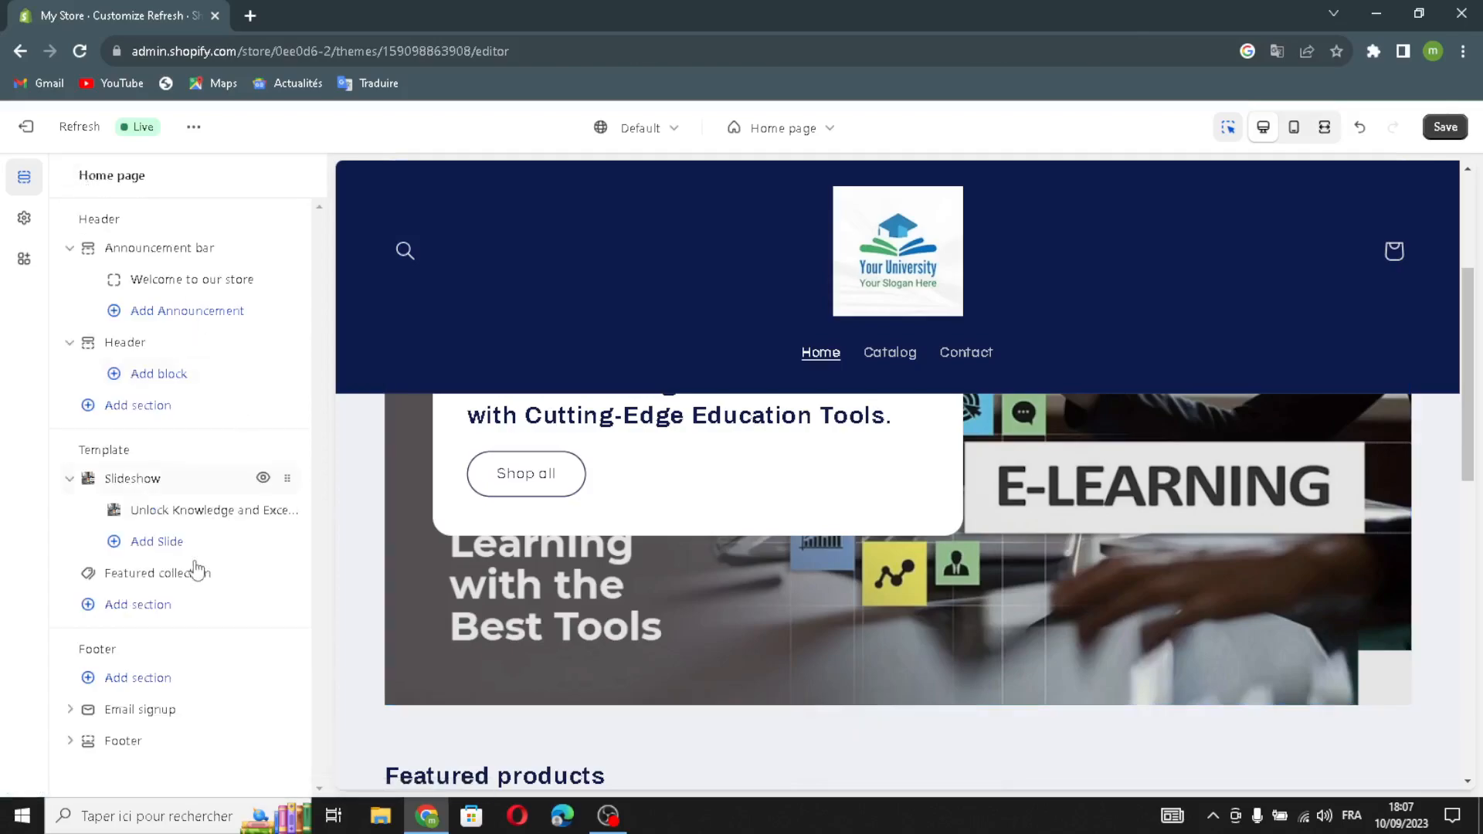
Generate the Featured collection's heading from "education and learning tools" in Expert tone and use "Unlock Your Learning Potential with Education Tools."
click(190, 573)
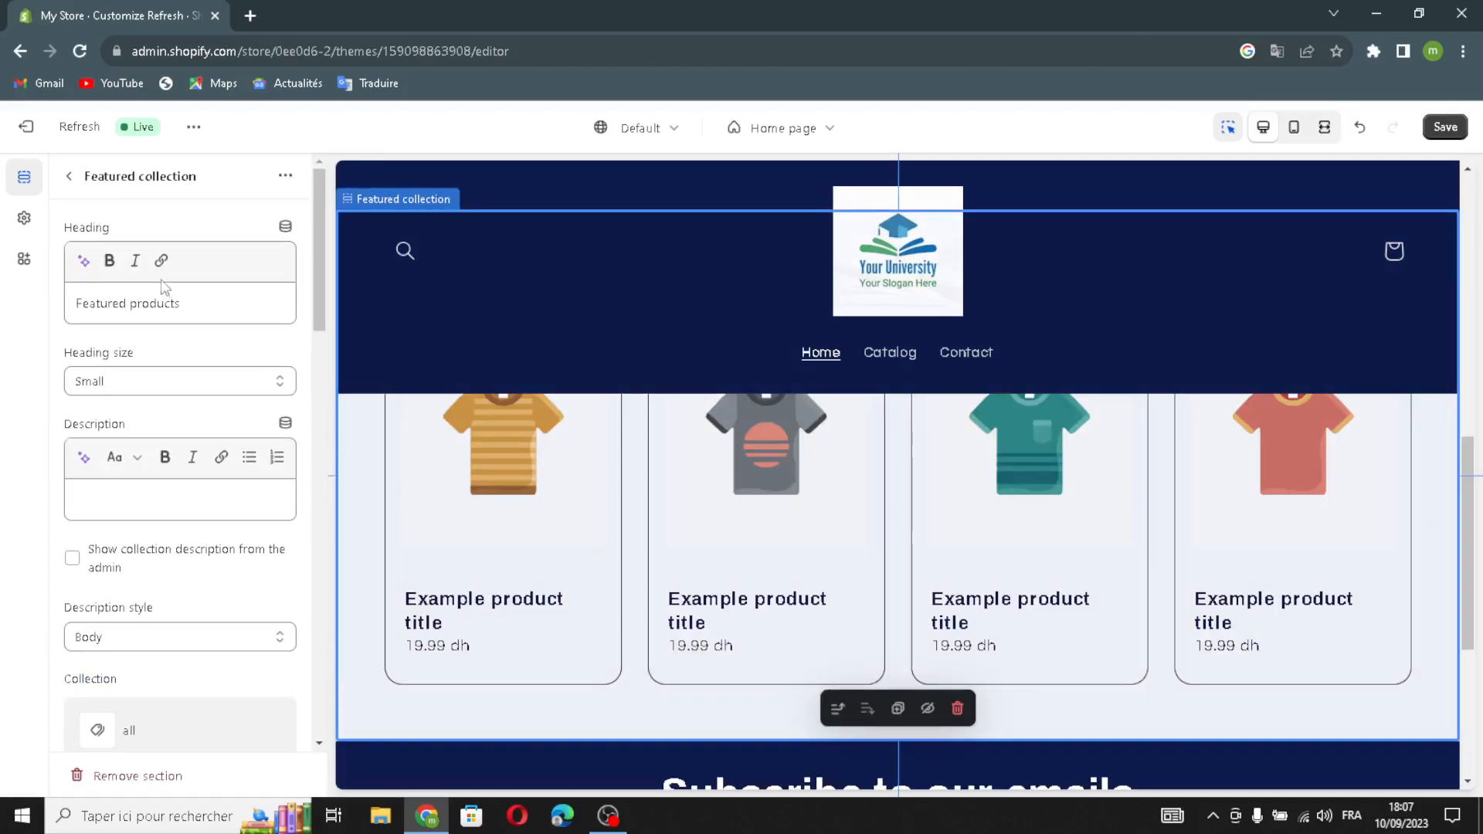
click(83, 260)
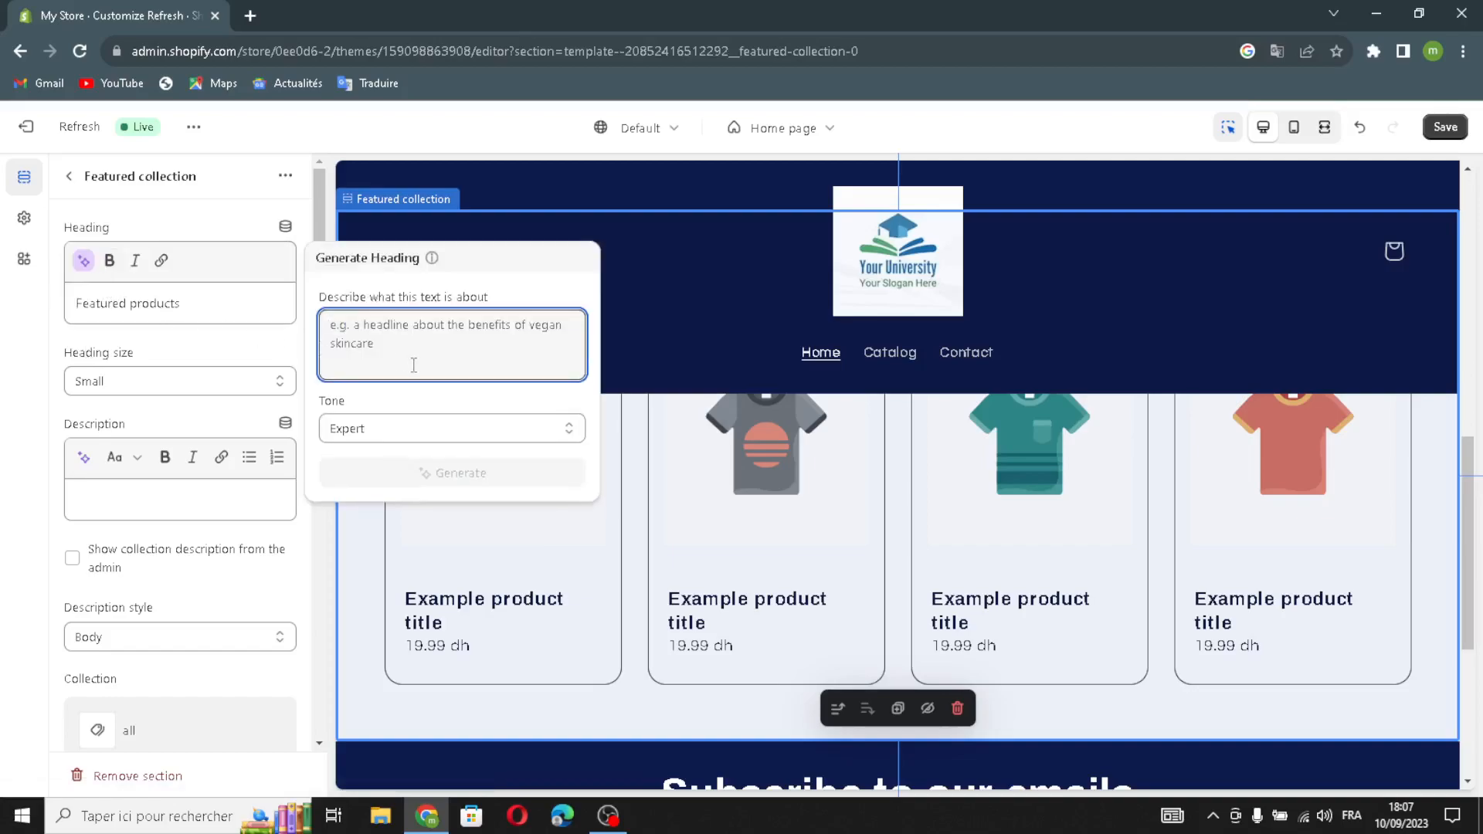
text(edu)
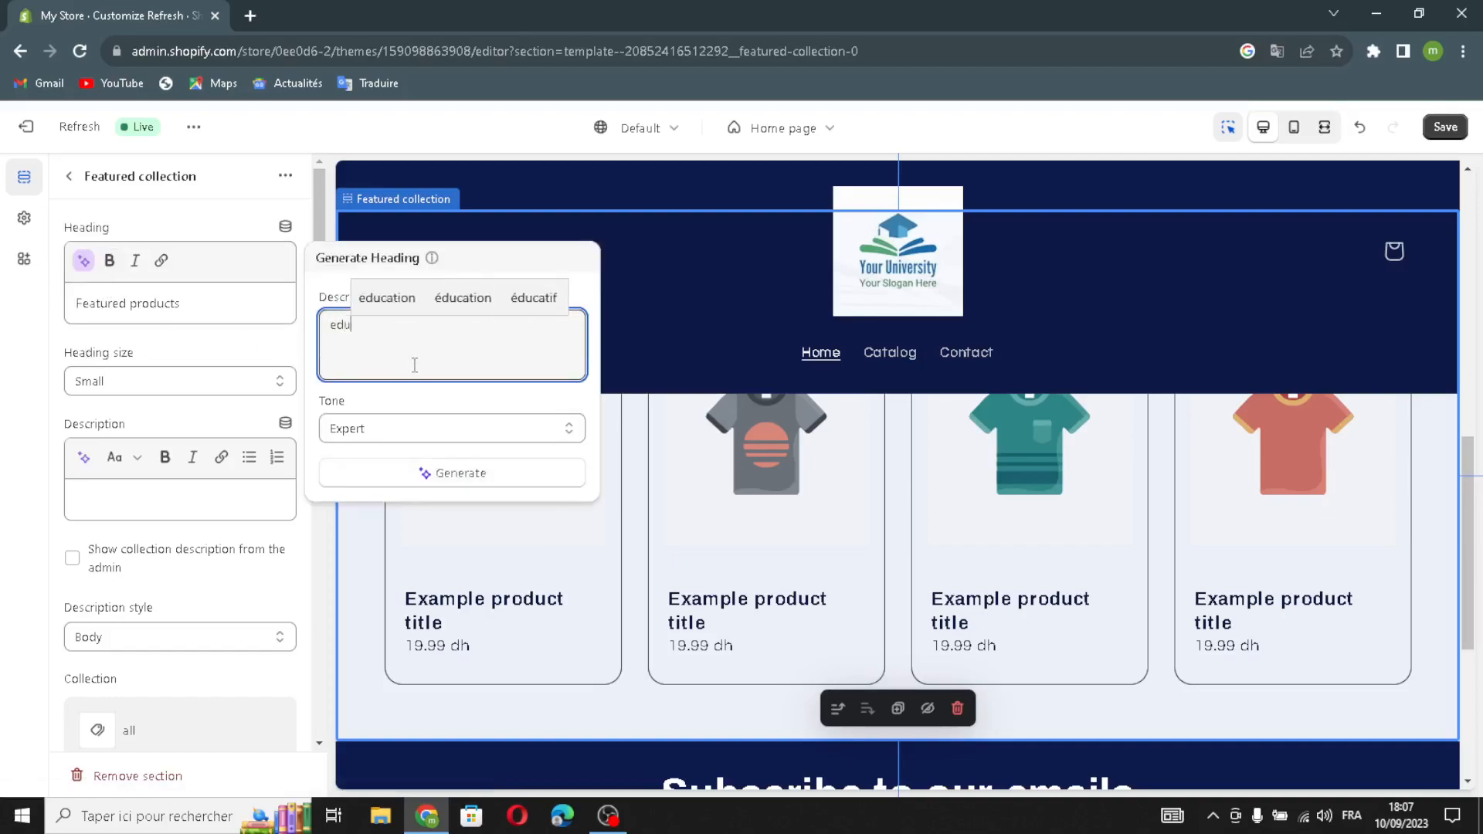
text(cation a)
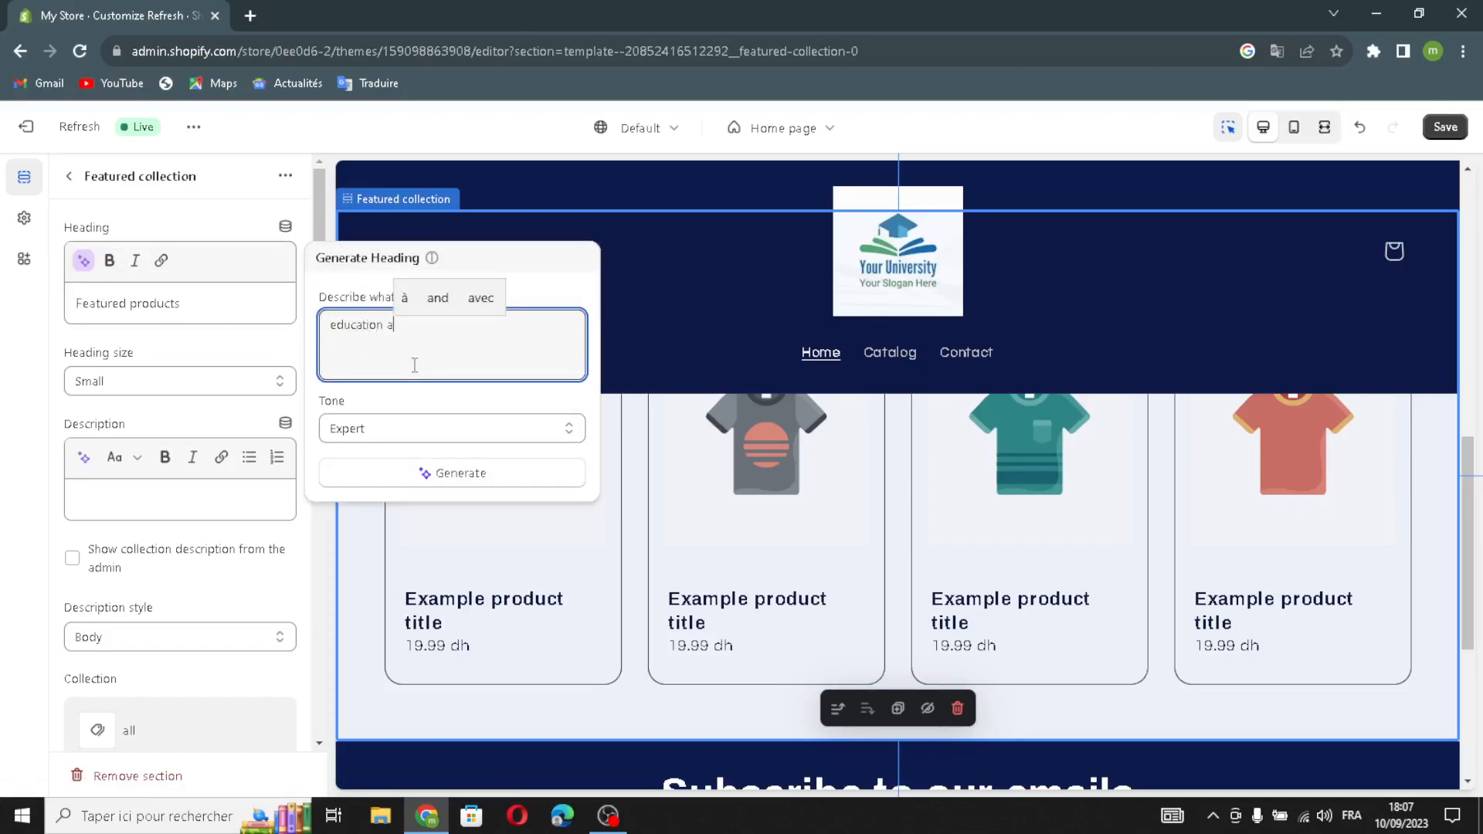
text(nd lear)
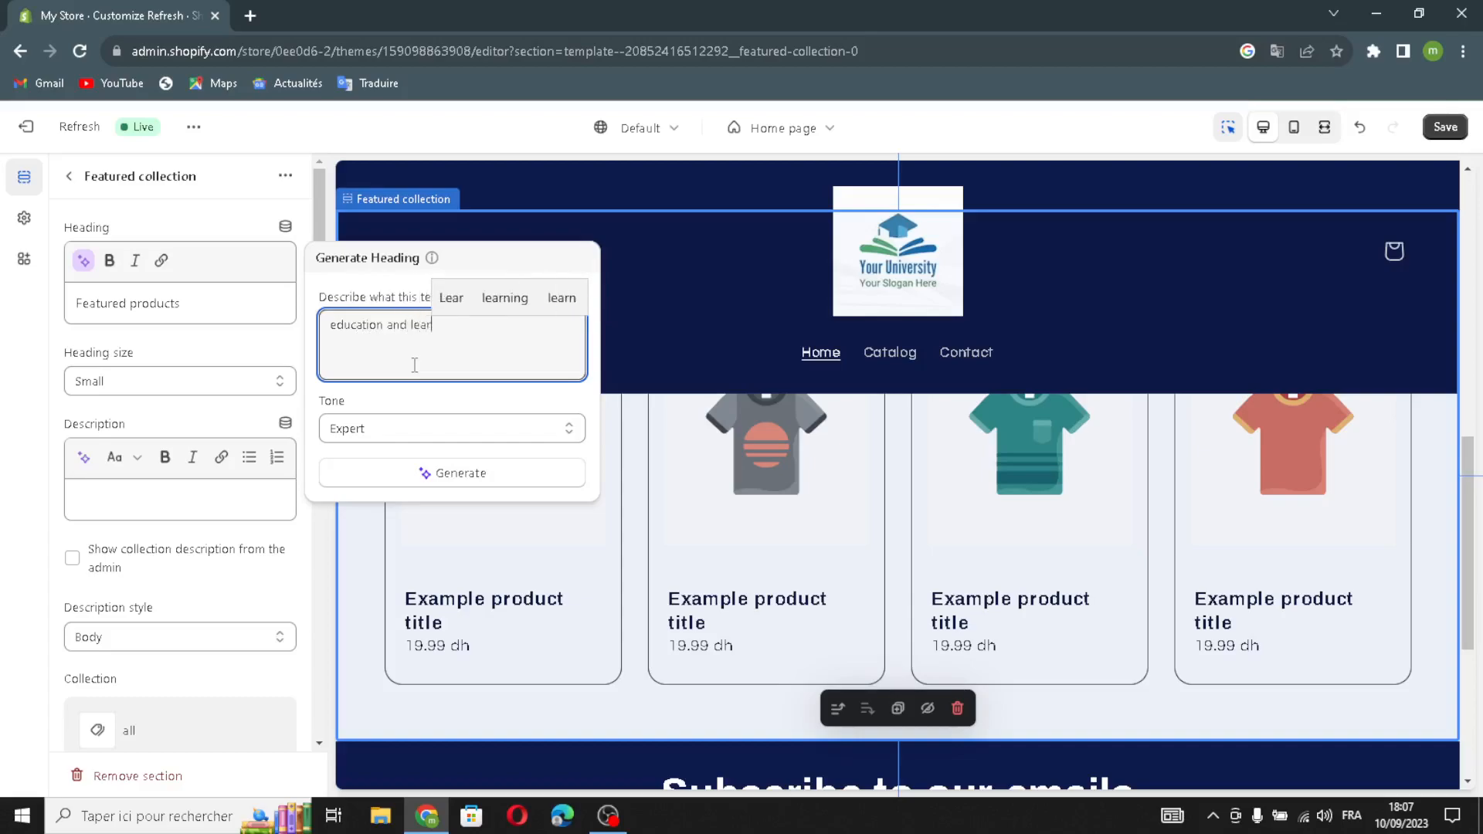
text(ning tools)
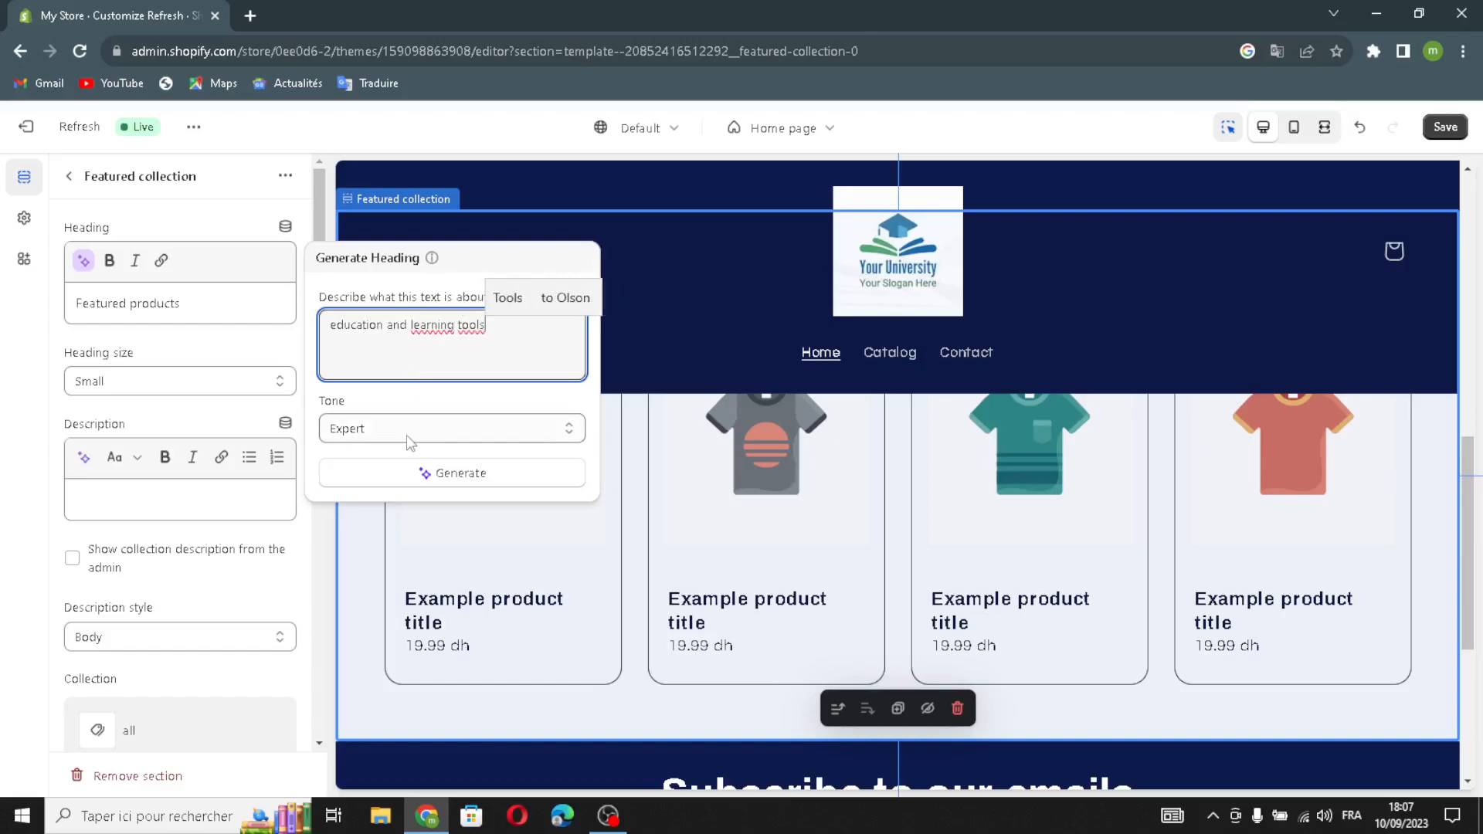
click(383, 485)
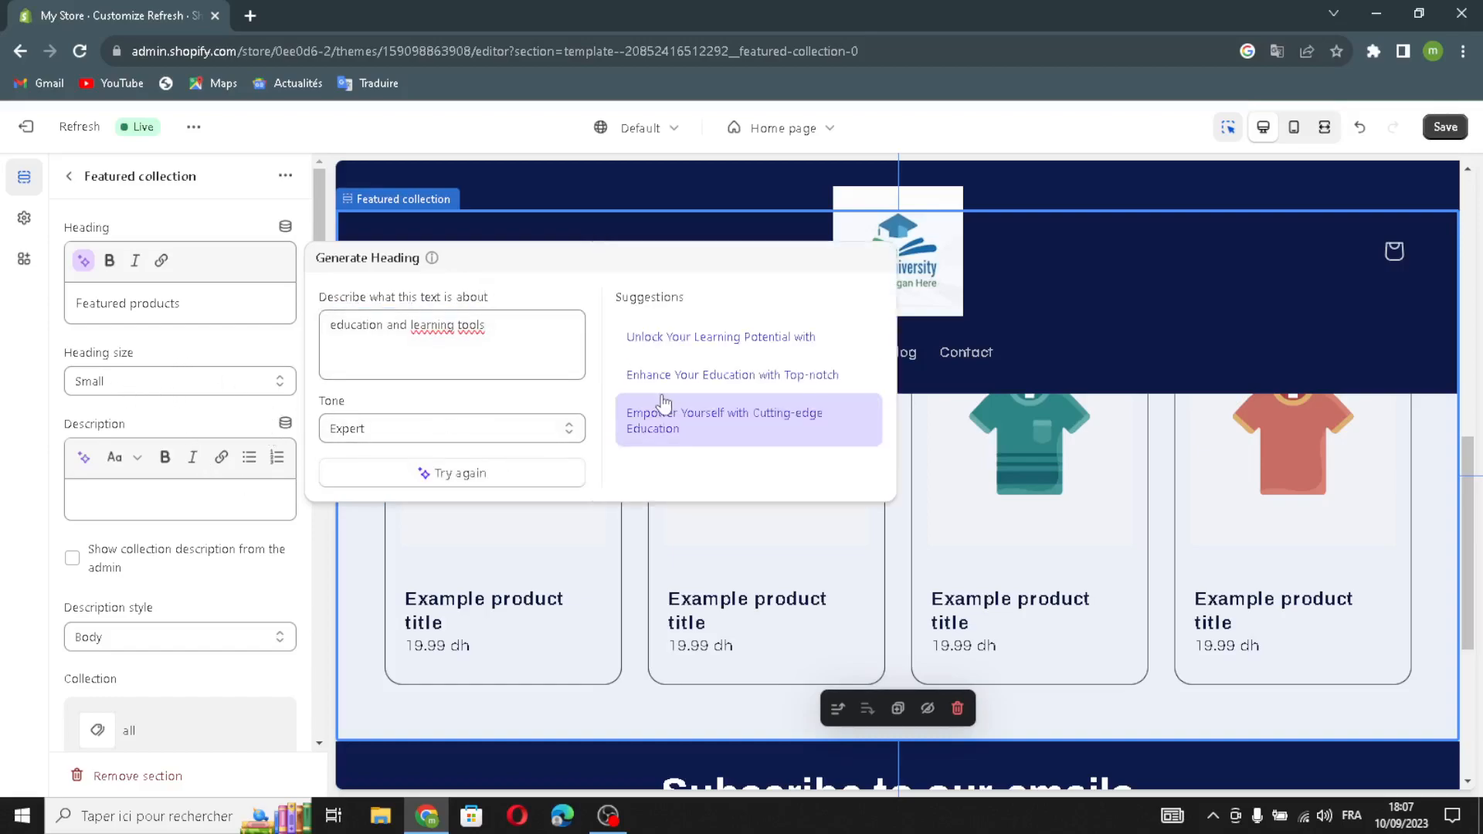
click(695, 344)
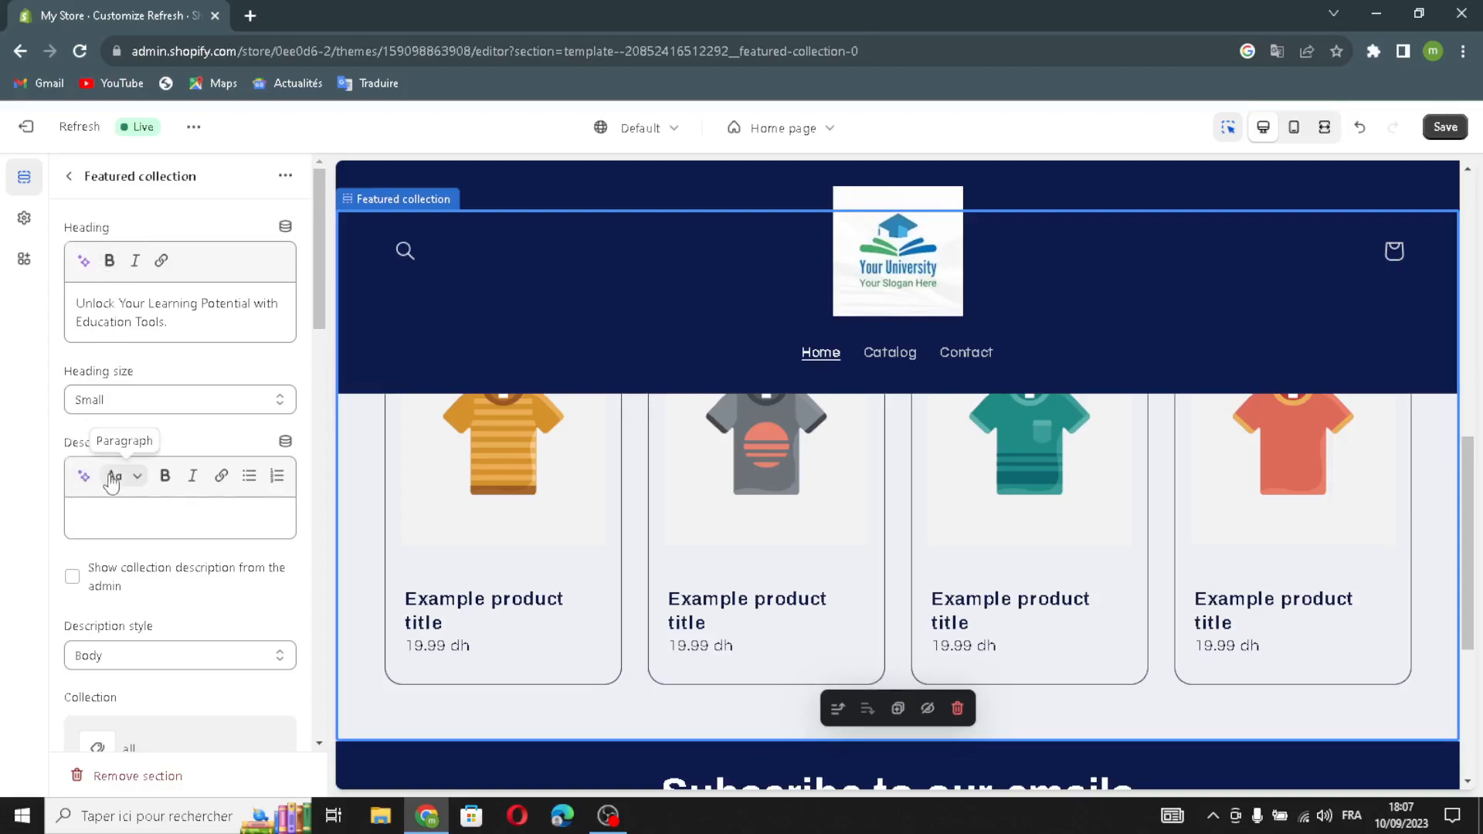
Enable the featured collection's admin description, full-width products, "View all" option and desktop carousel, and return to the section list
click(74, 576)
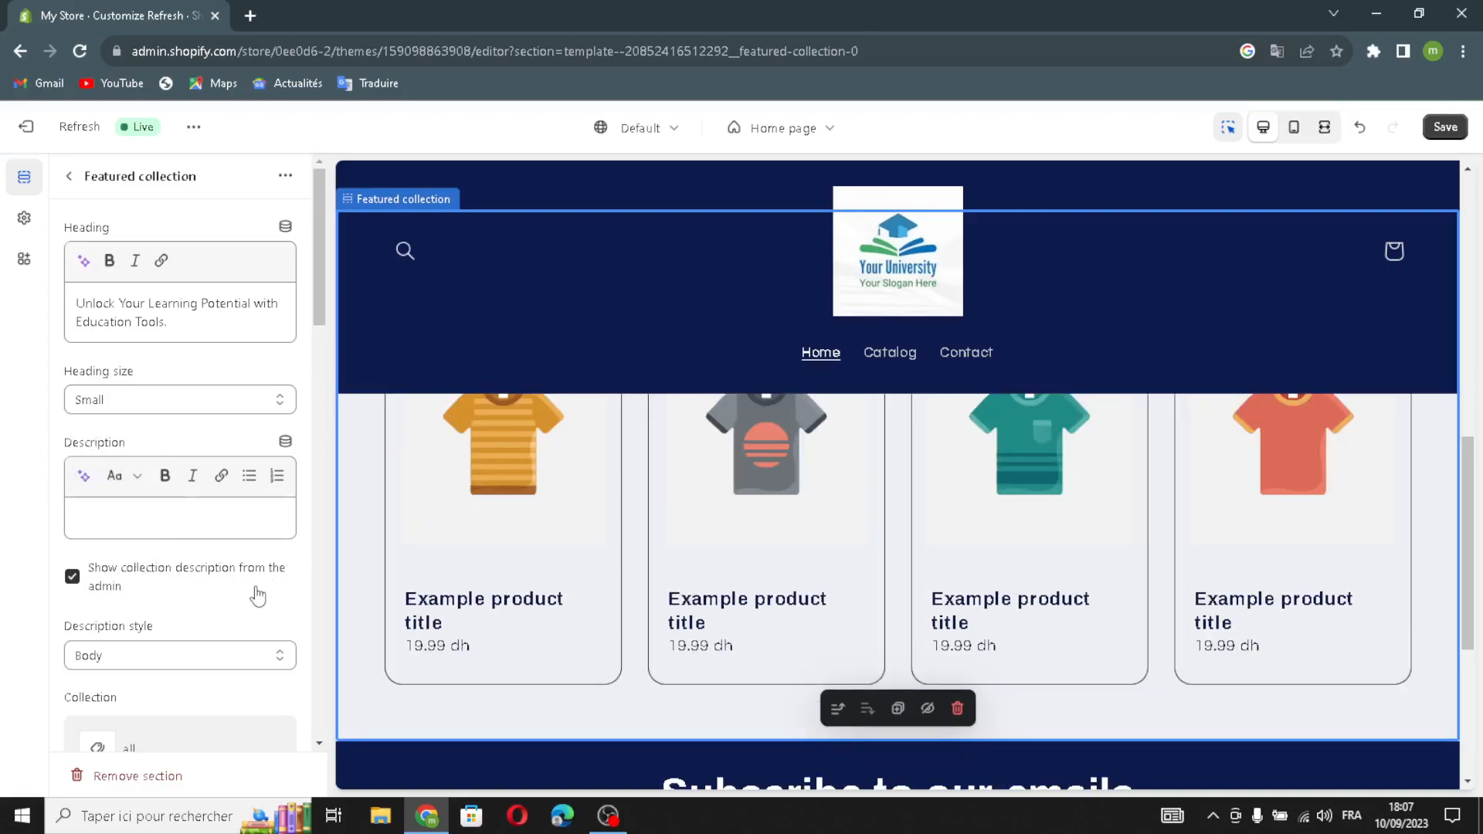
scroll(120, 611, down, 1)
click(85, 566)
click(85, 568)
scroll(115, 575, down, 4)
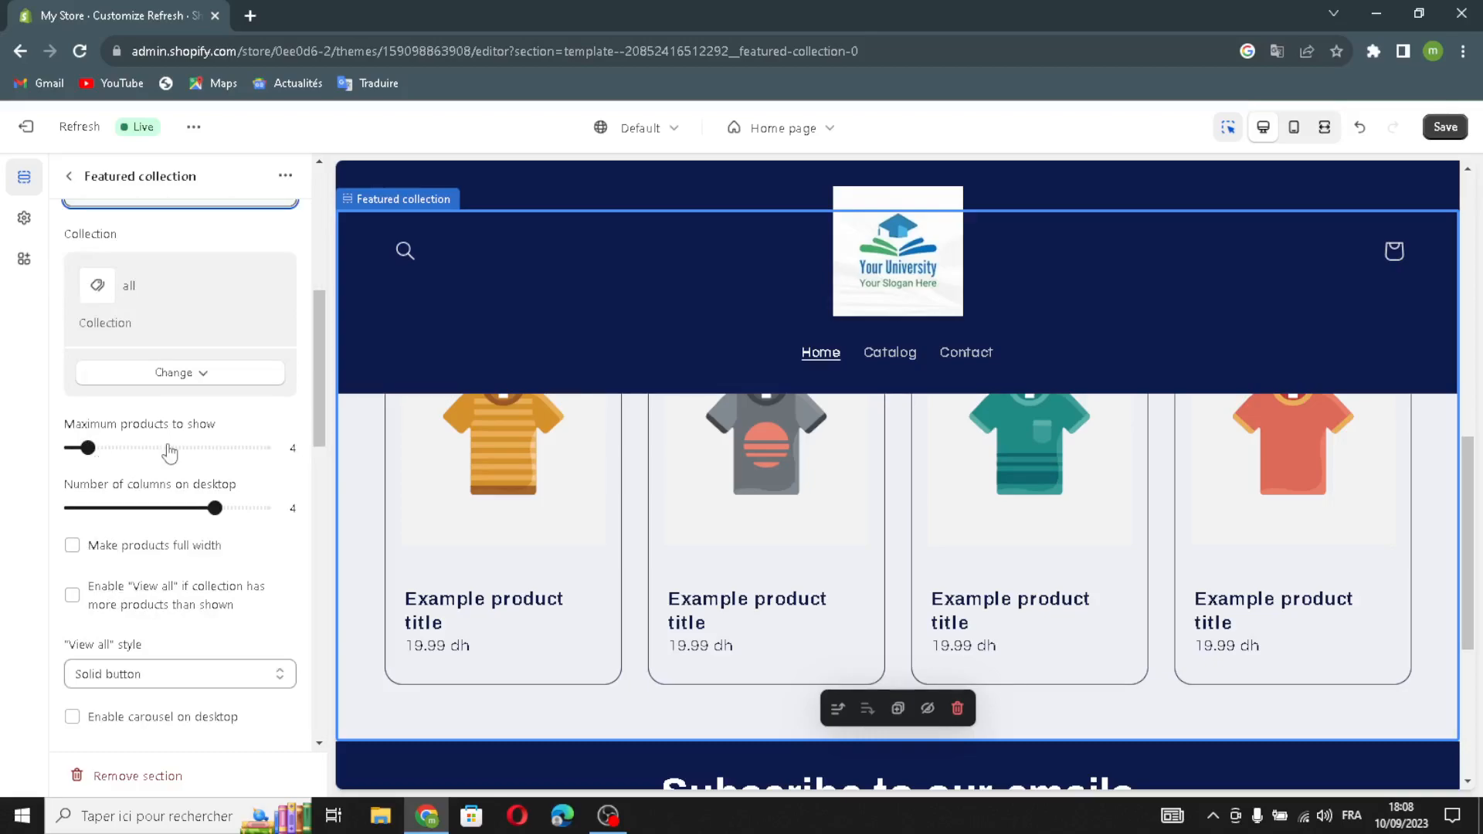
click(72, 549)
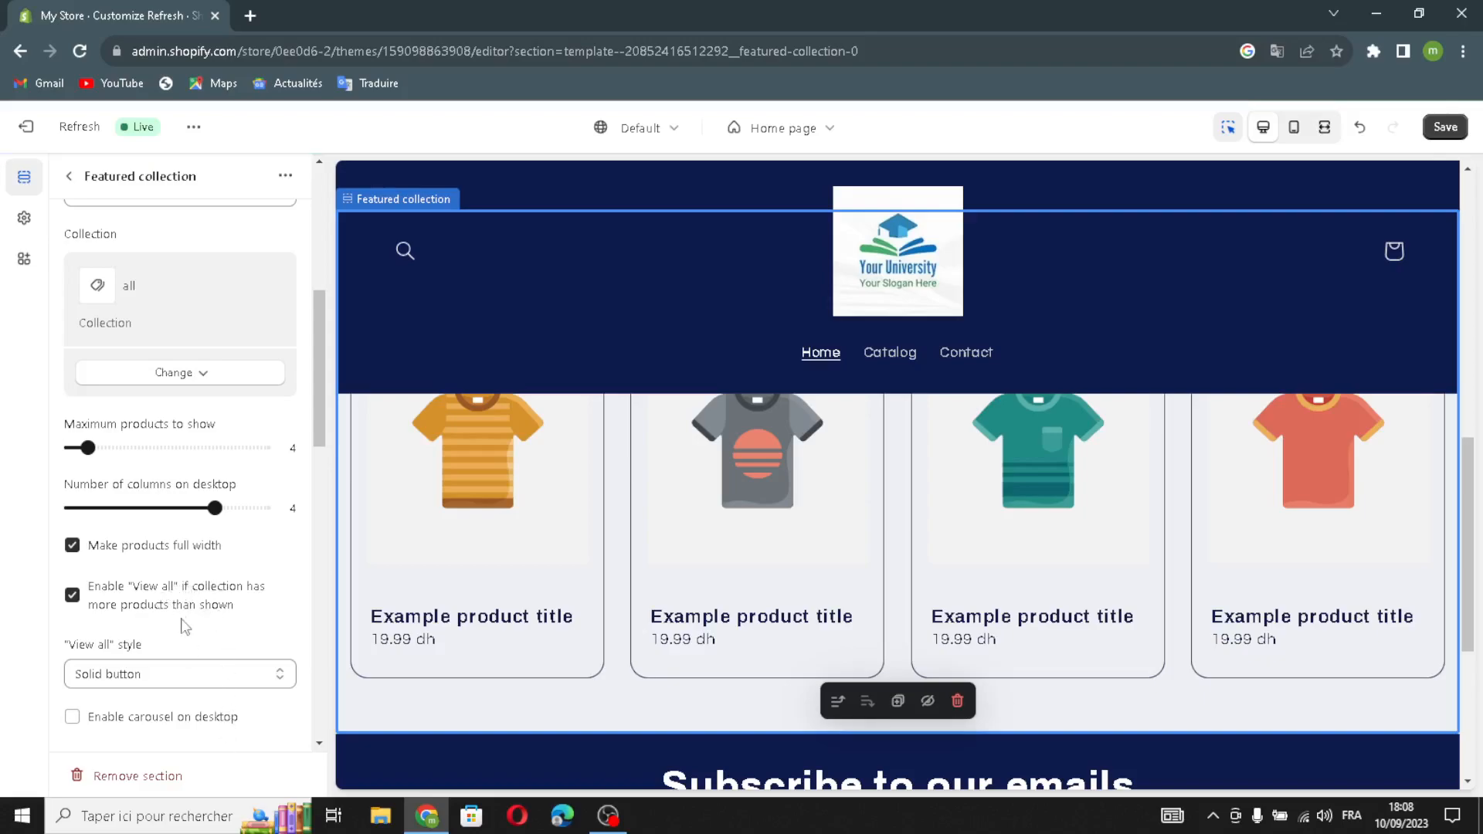
scroll(217, 687, down, 2)
click(73, 532)
scroll(170, 564, down, 8)
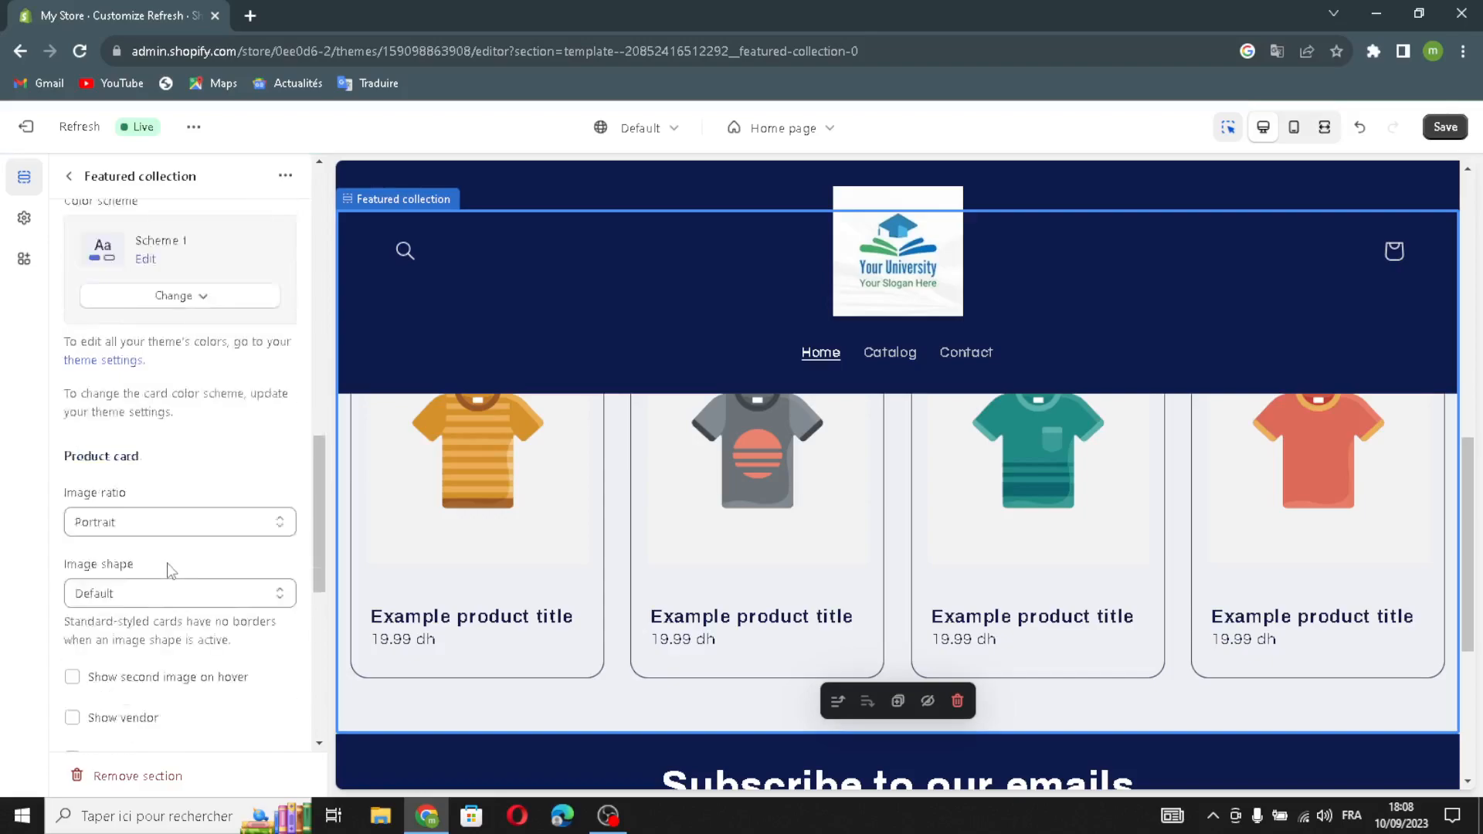
click(68, 176)
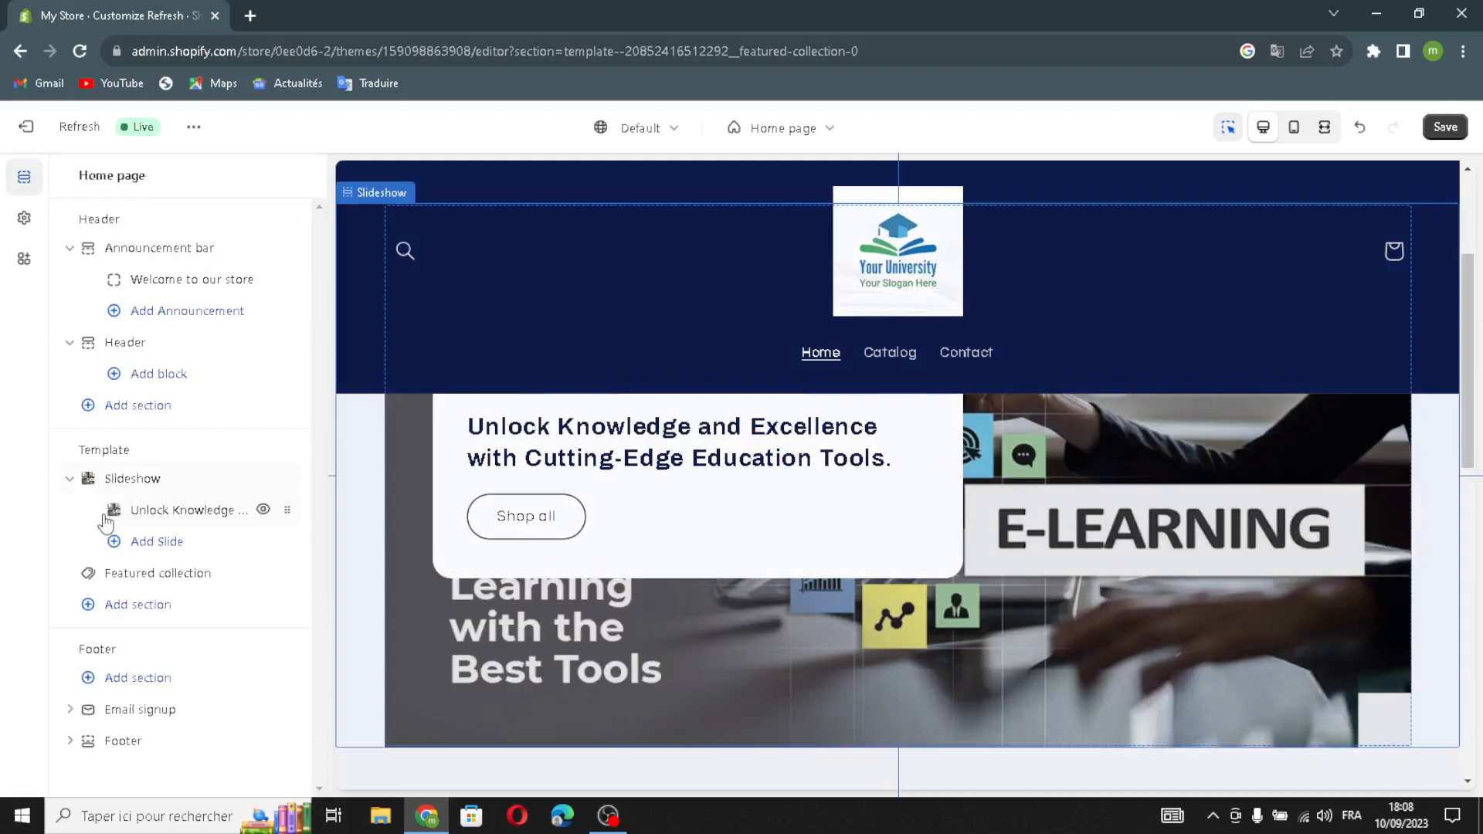
Browse the section types available for the home page template, without adding one, and return to the section list
click(114, 610)
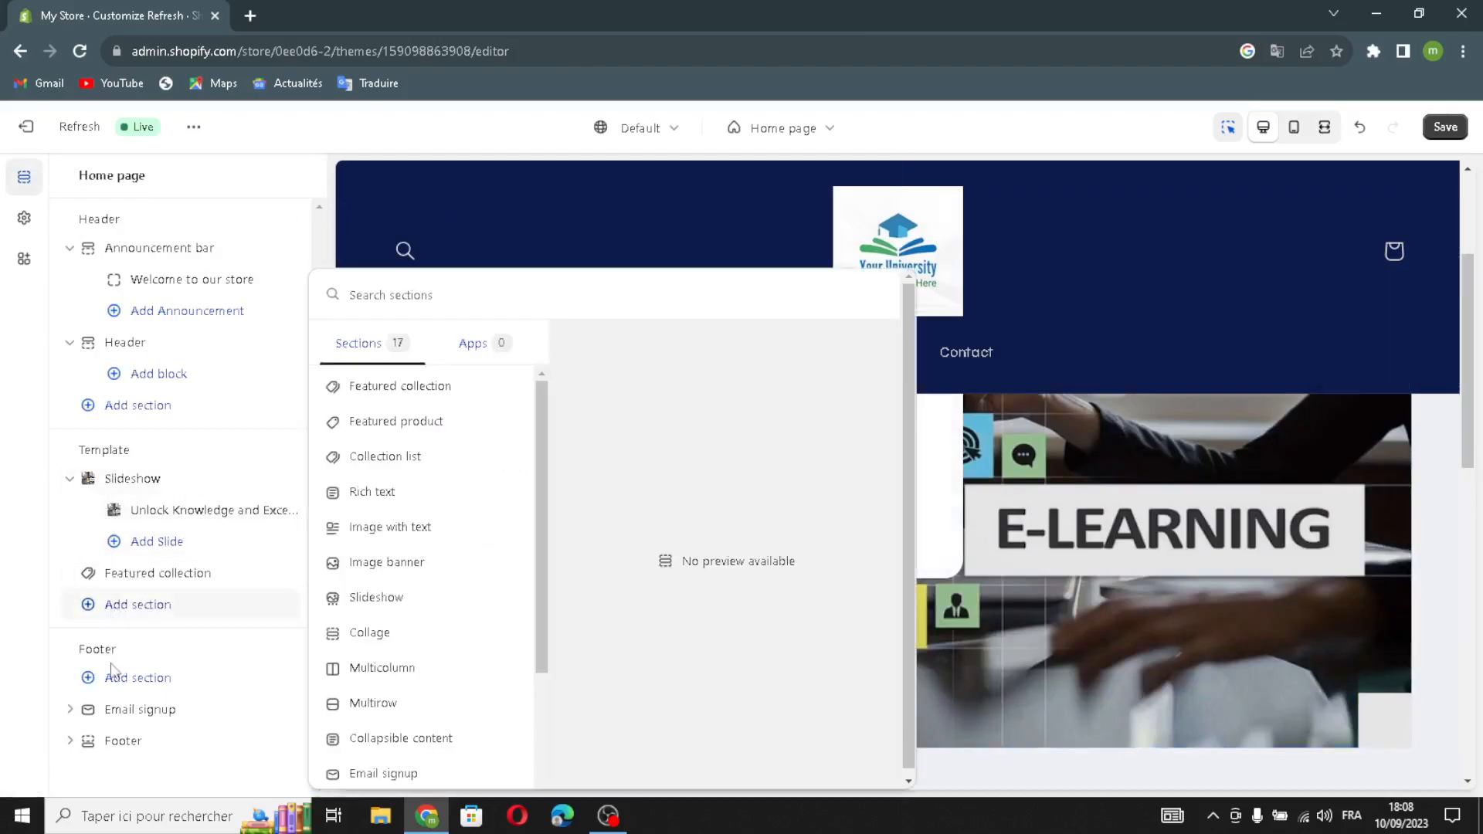
scroll(375, 572, down, 2)
scroll(375, 573, down, 1)
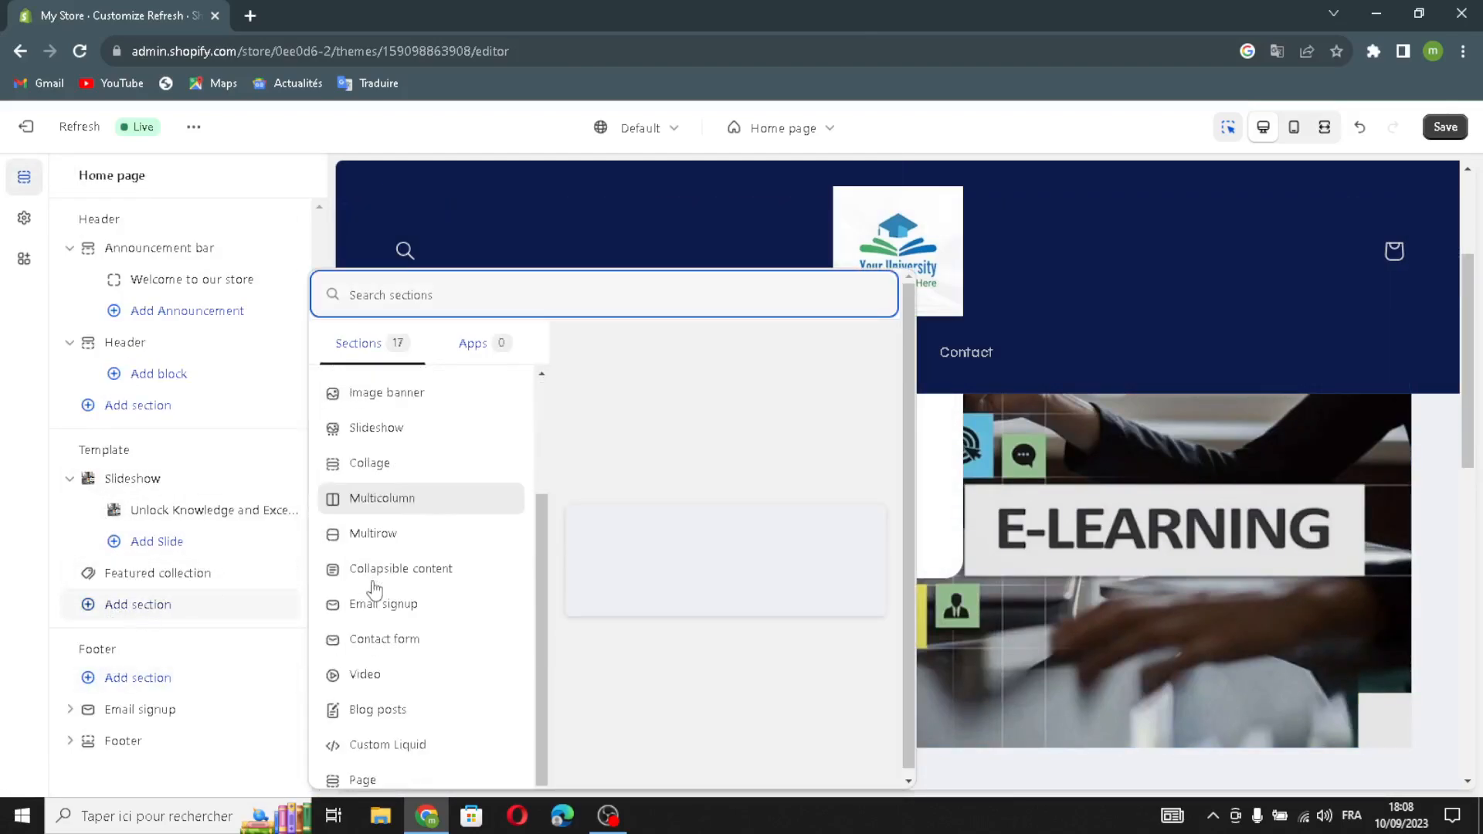
scroll(378, 587, up, 3)
scroll(409, 510, down, 3)
scroll(405, 509, up, 3)
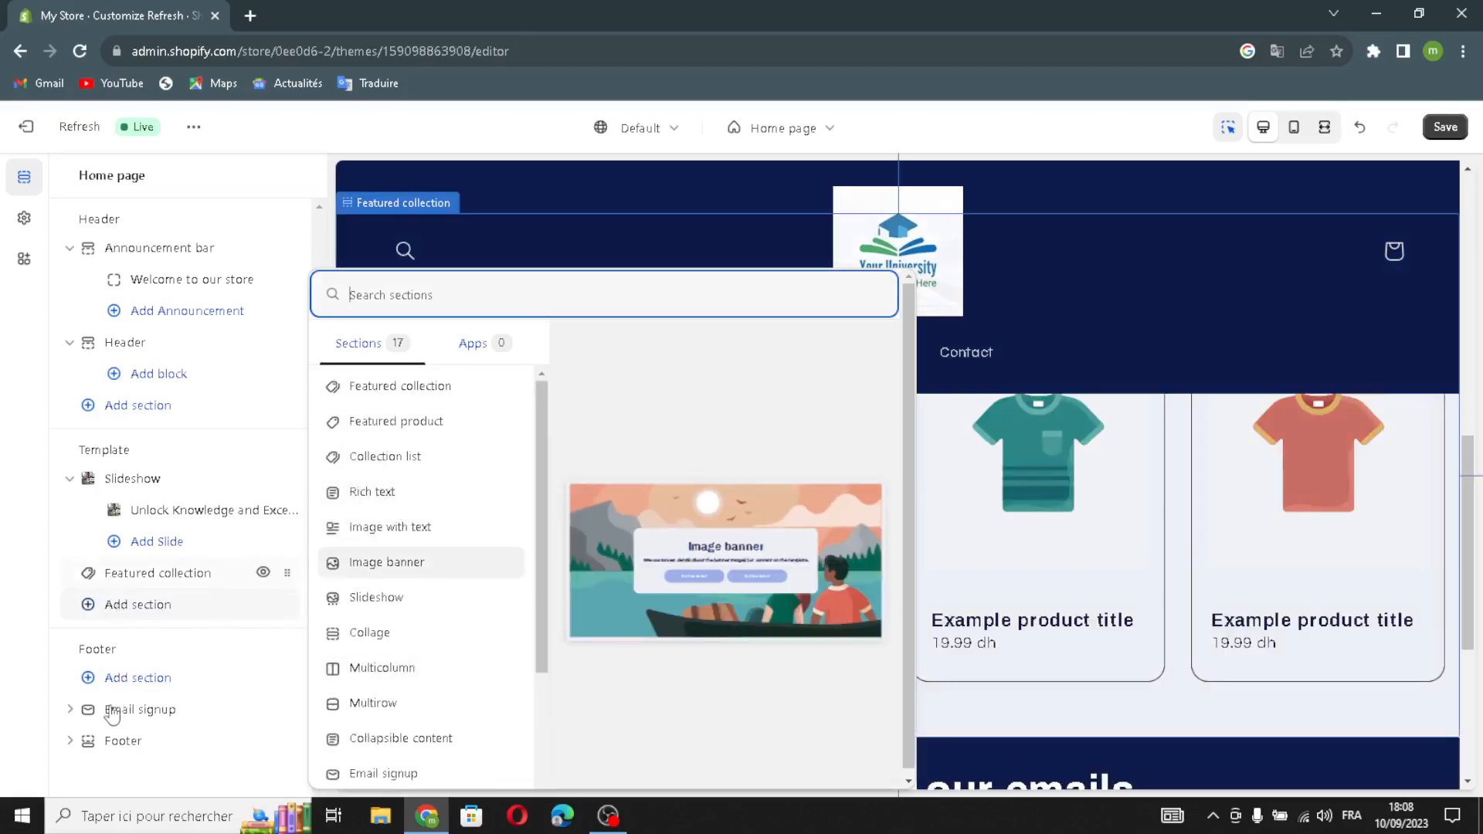
click(116, 575)
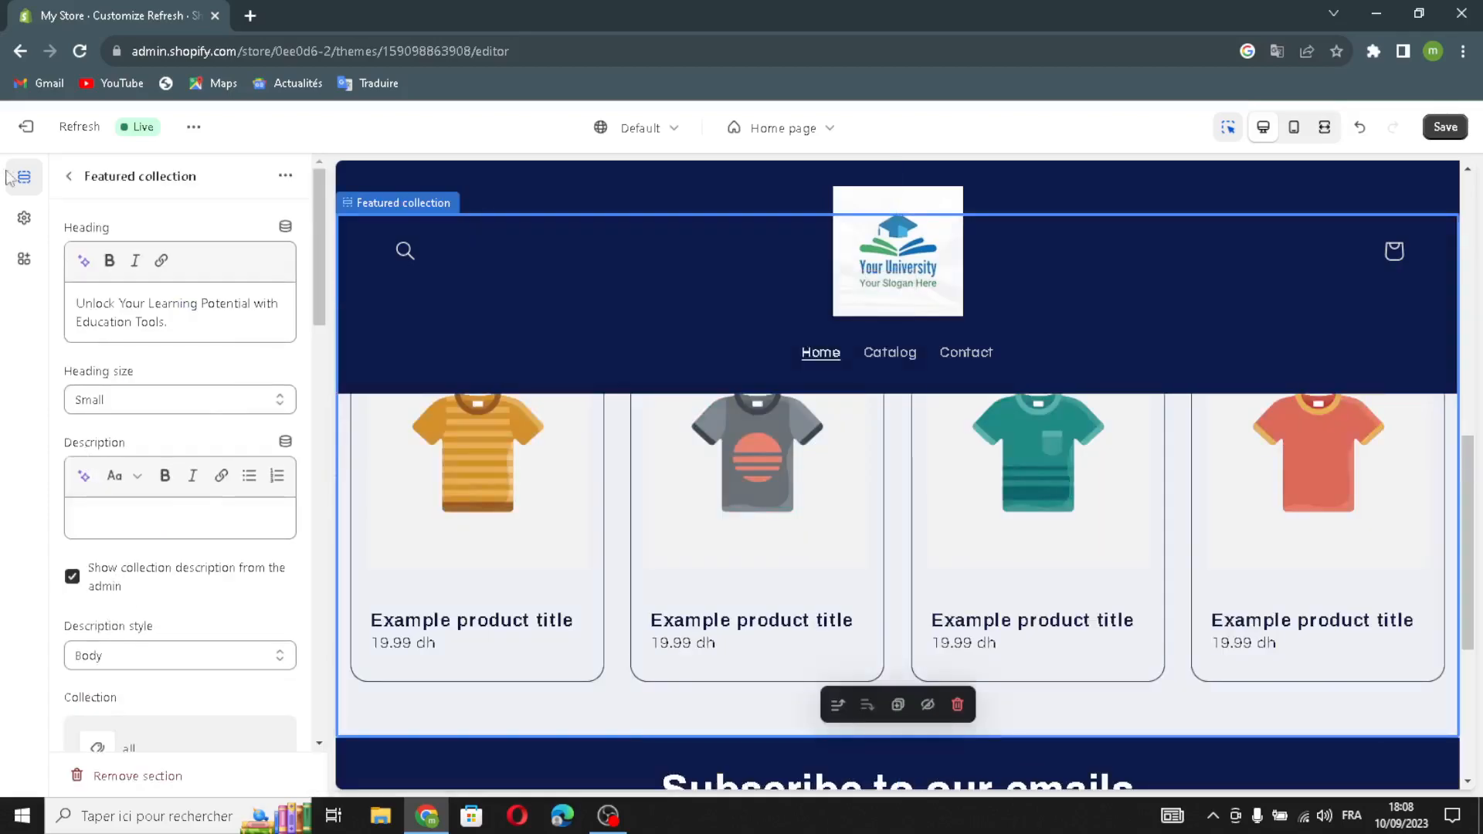
click(69, 176)
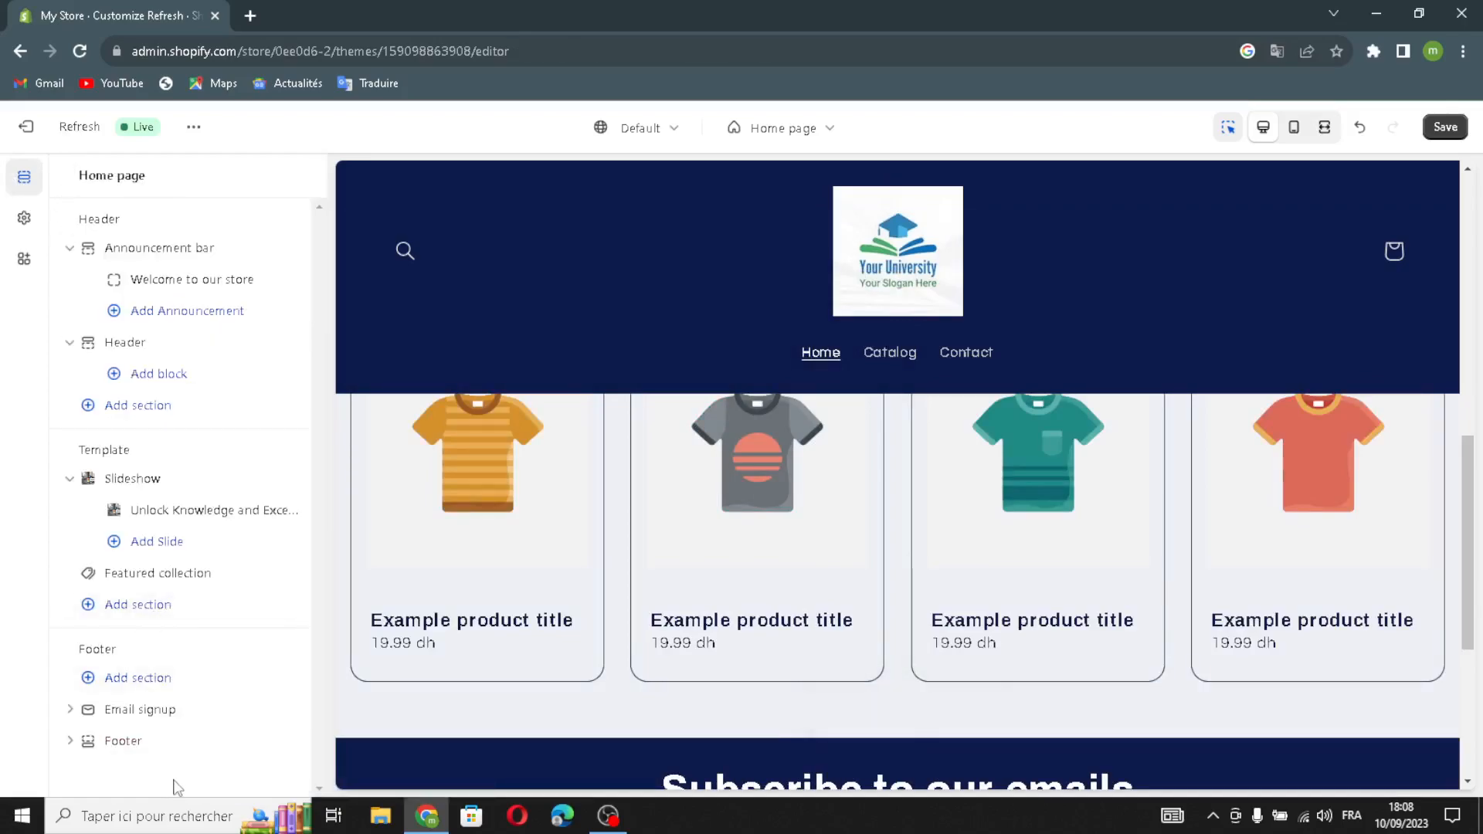
Review the footer's Email signup section settings, including its color scheme, full-width option and section padding
mouse_move(200, 709)
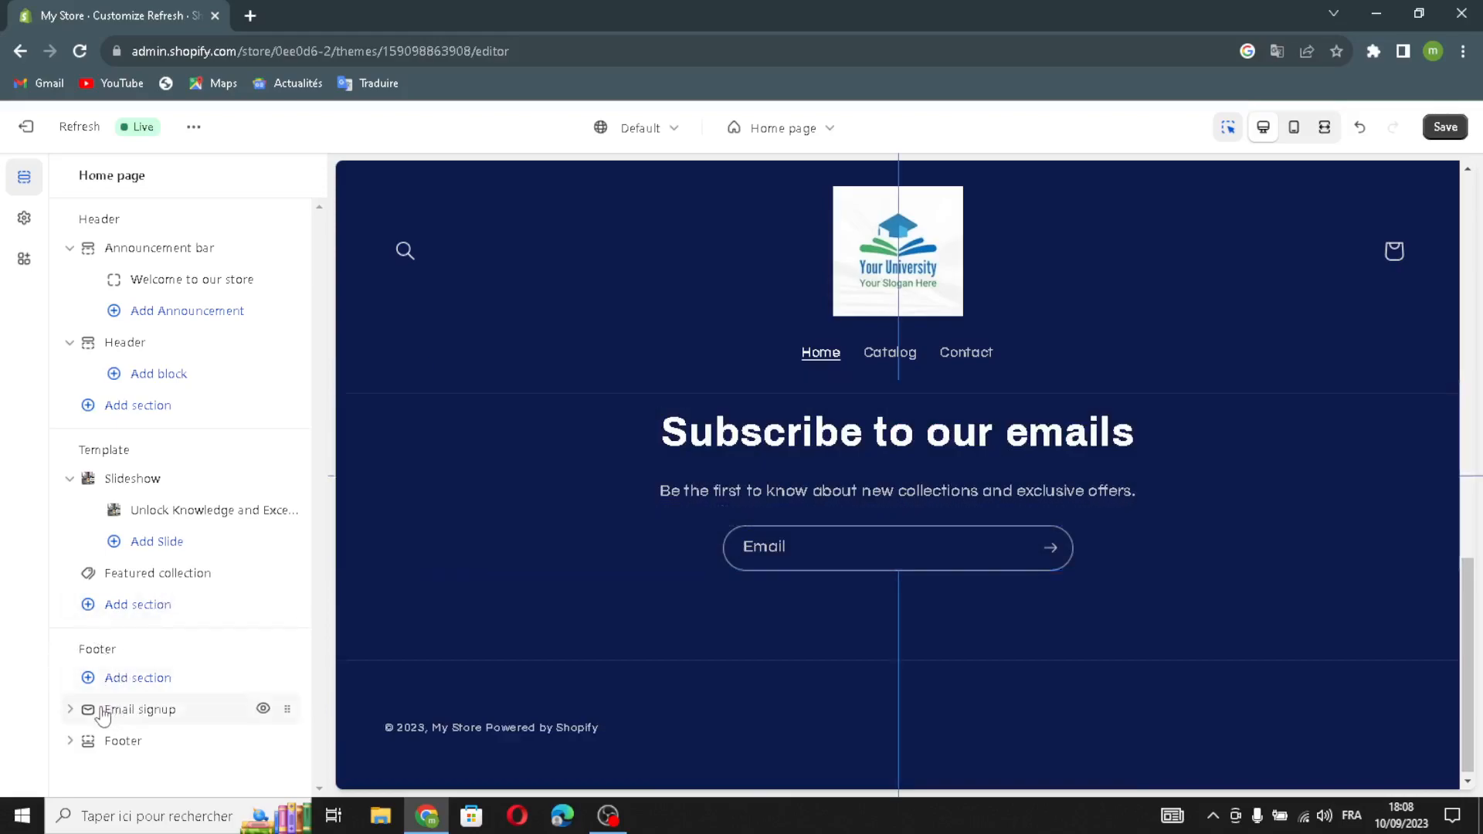
click(103, 714)
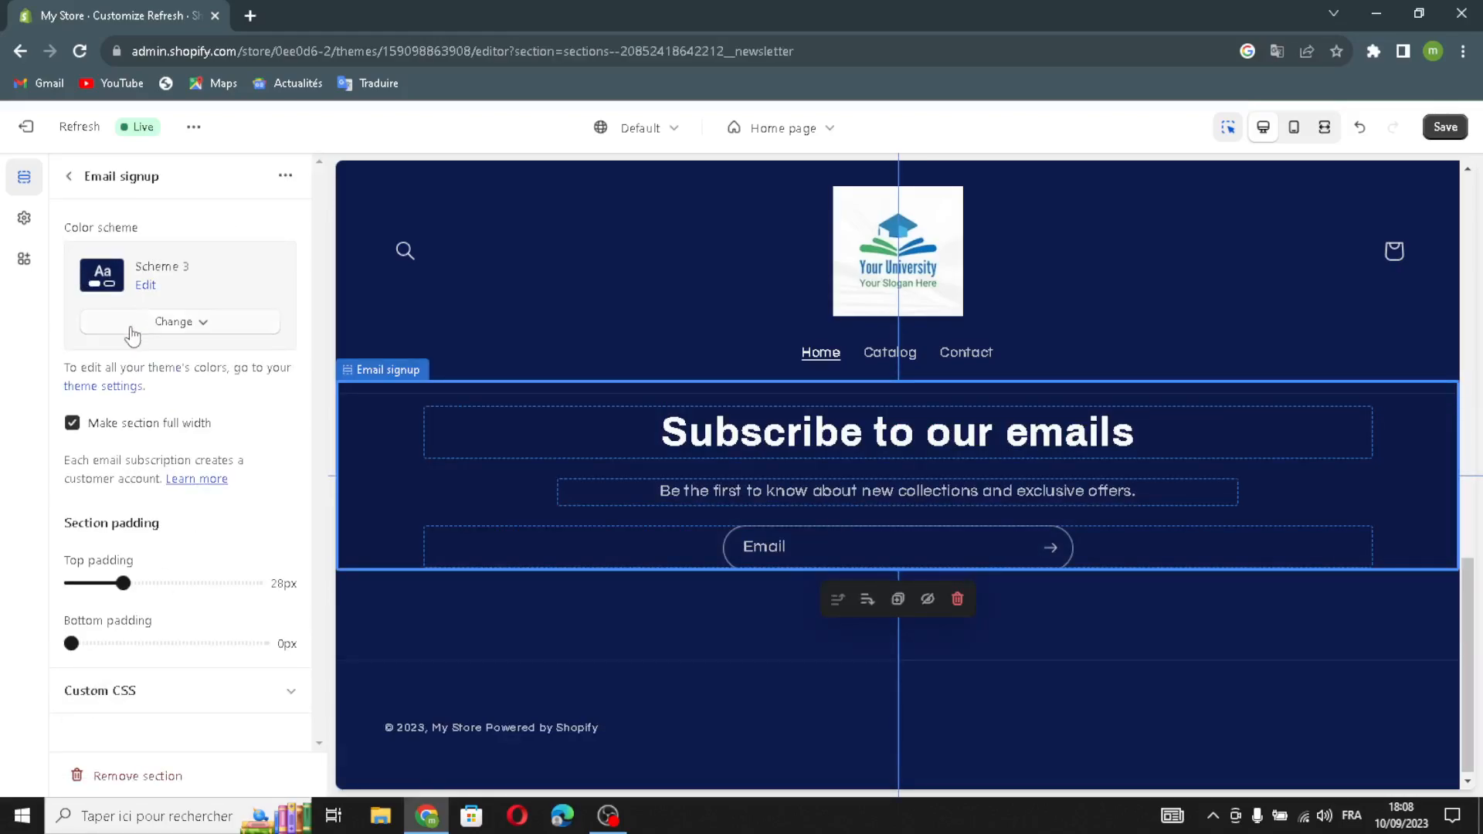
click(71, 429)
click(71, 429)
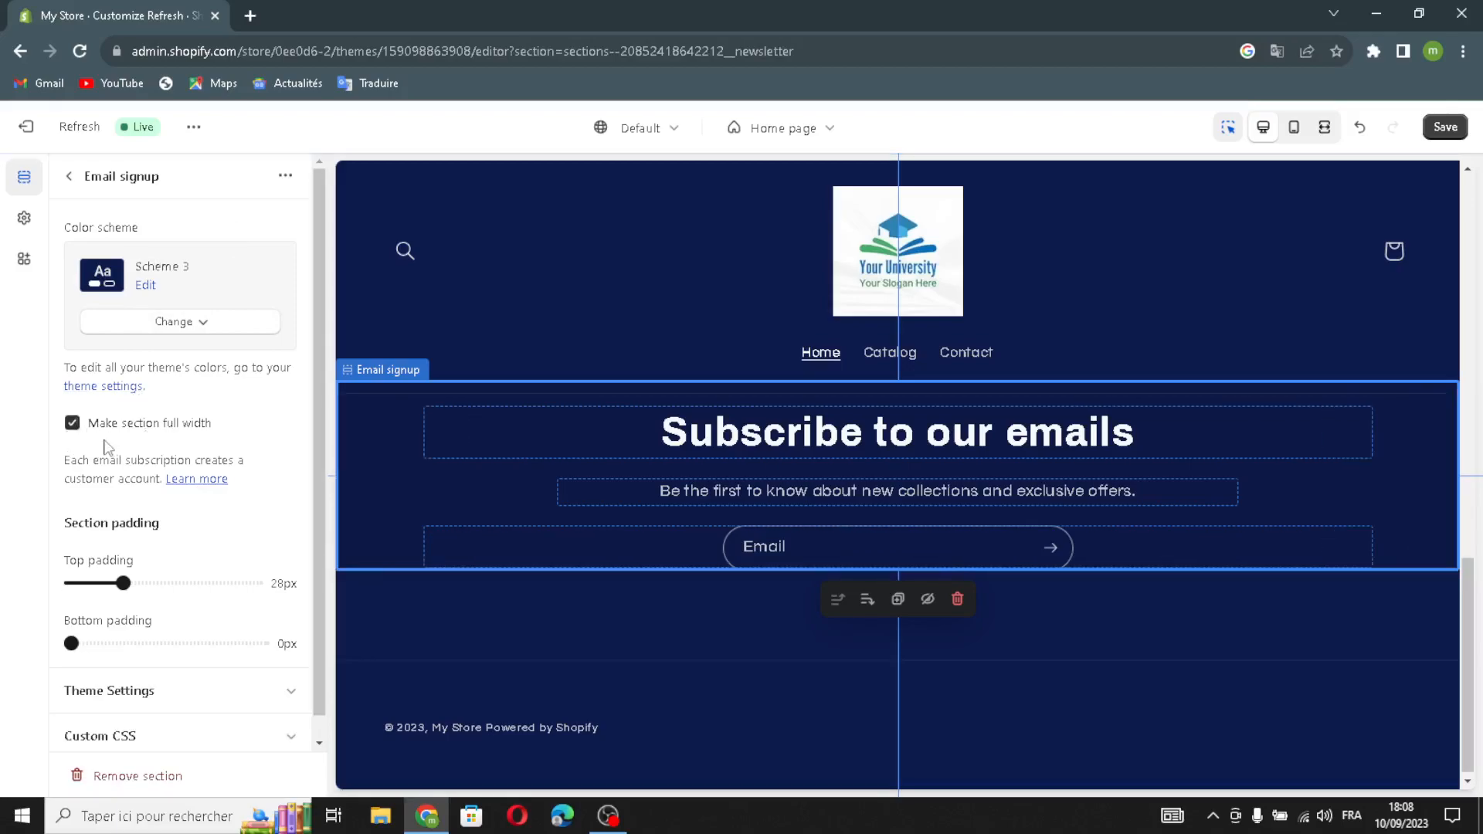
click(224, 326)
click(224, 326)
scroll(131, 594, down, 1)
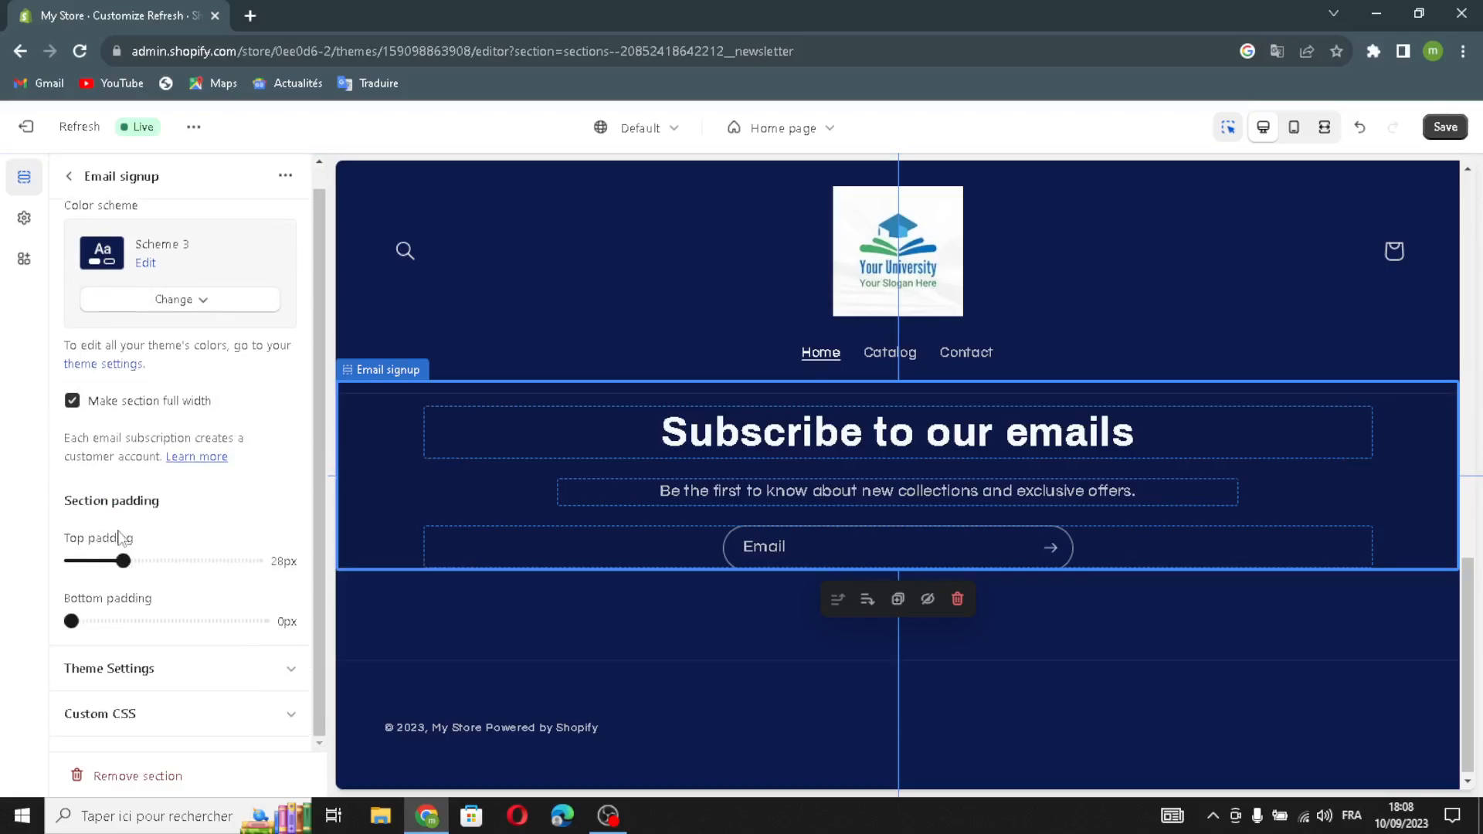
scroll(103, 681, up, 1)
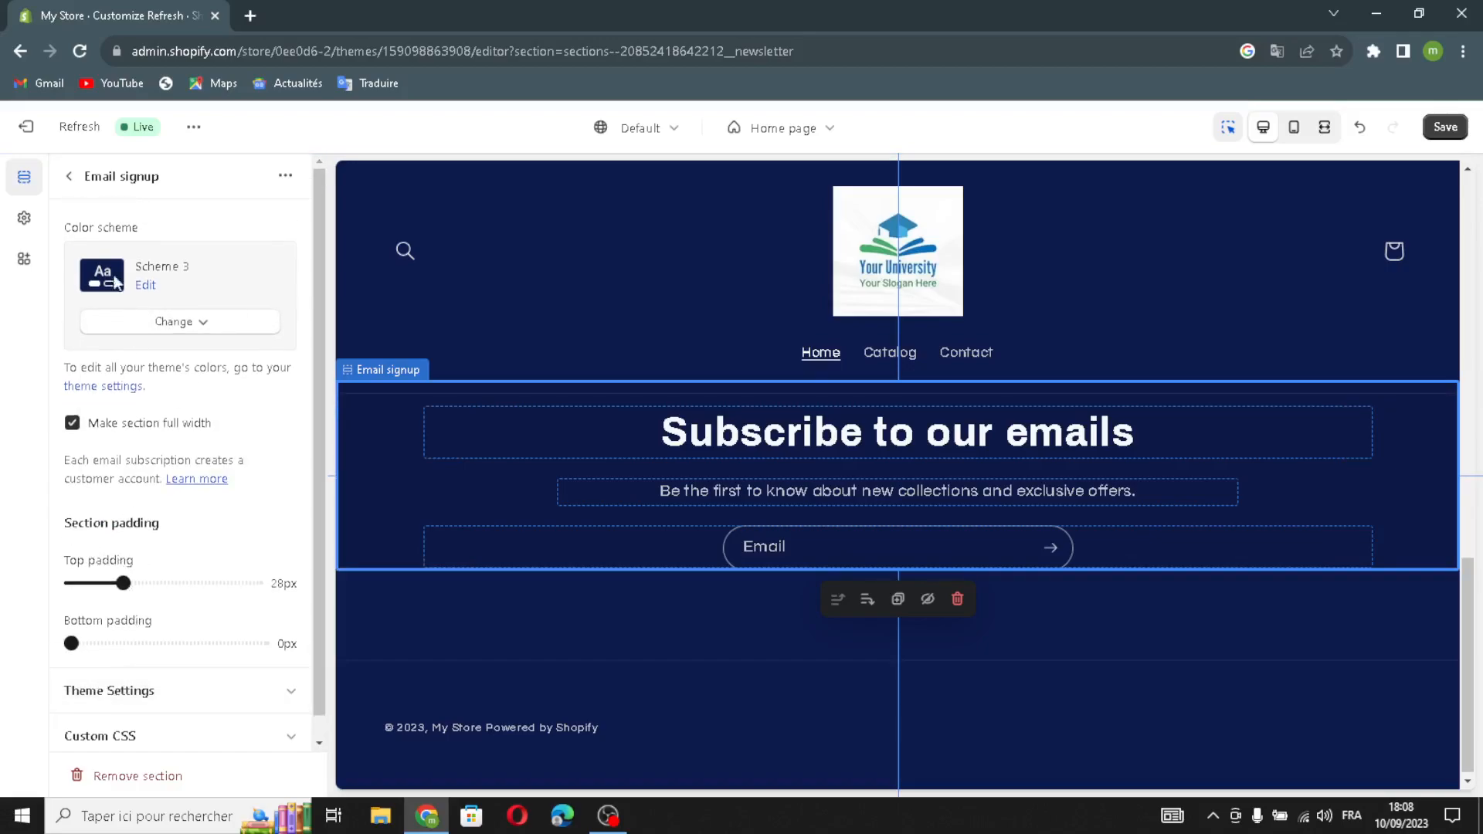
click(68, 176)
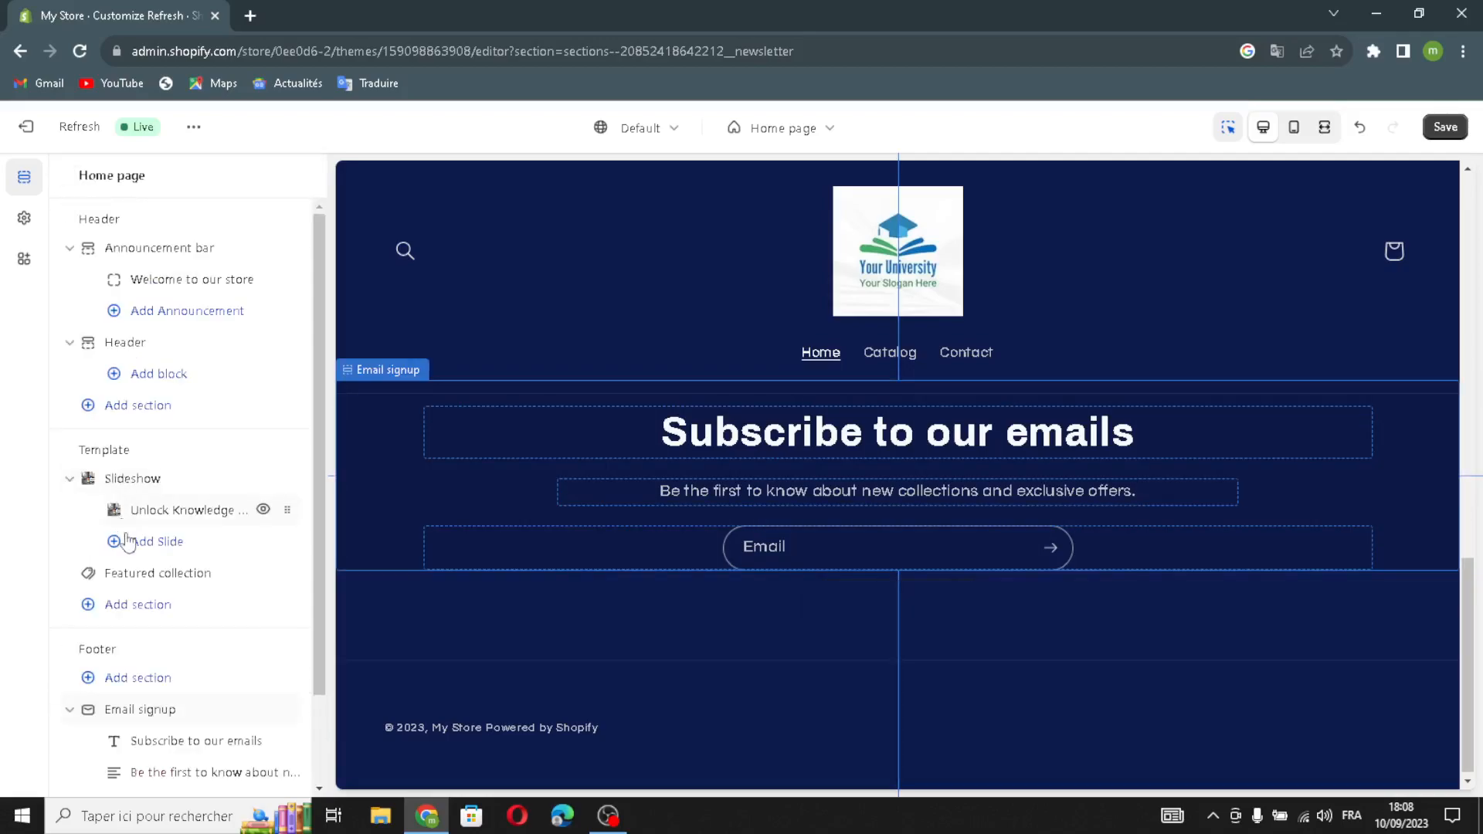
Save the home page customizations and exit the theme editor
scroll(119, 647, down, 2)
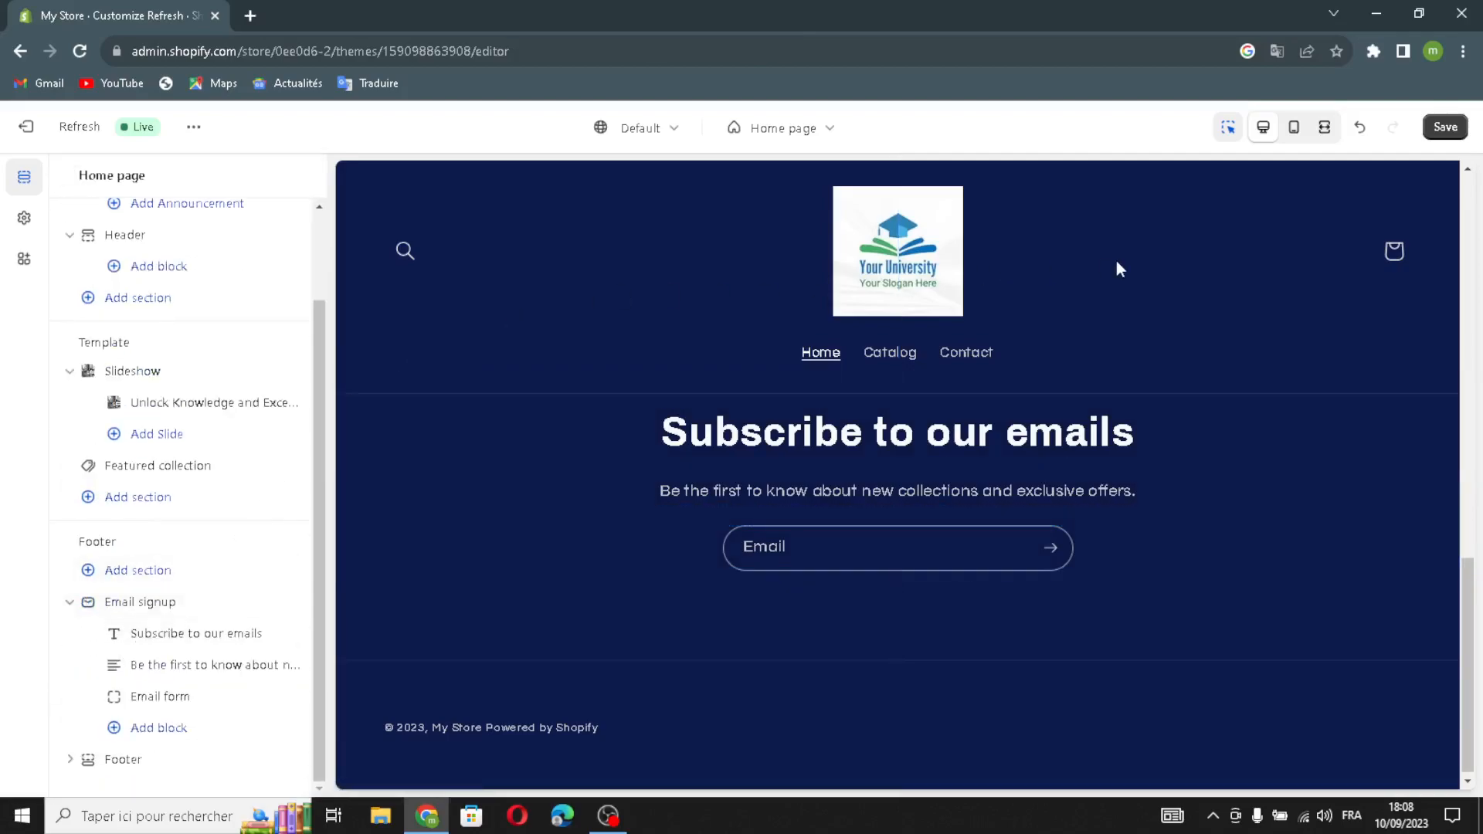
click(1445, 126)
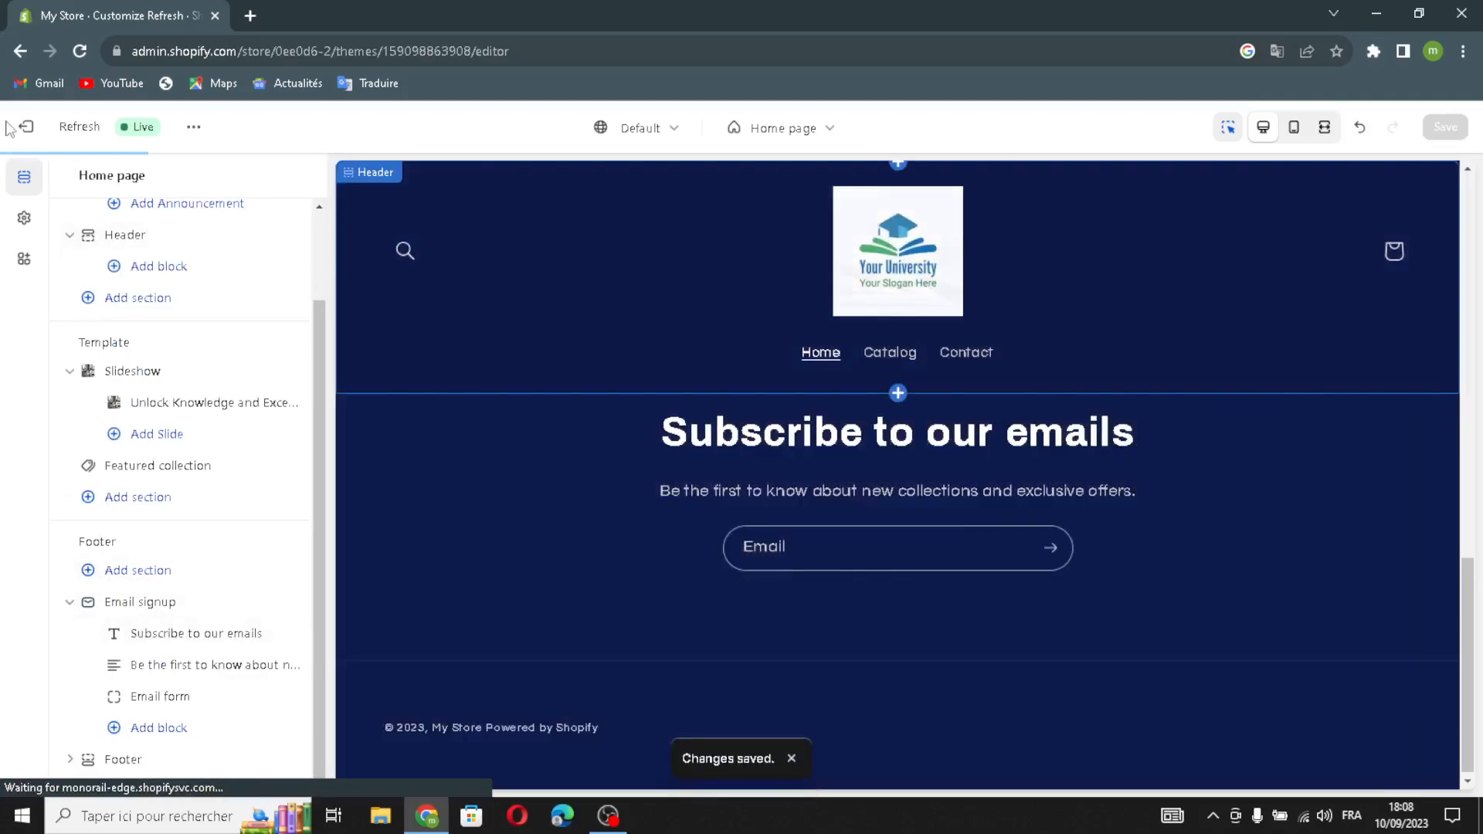
click(25, 127)
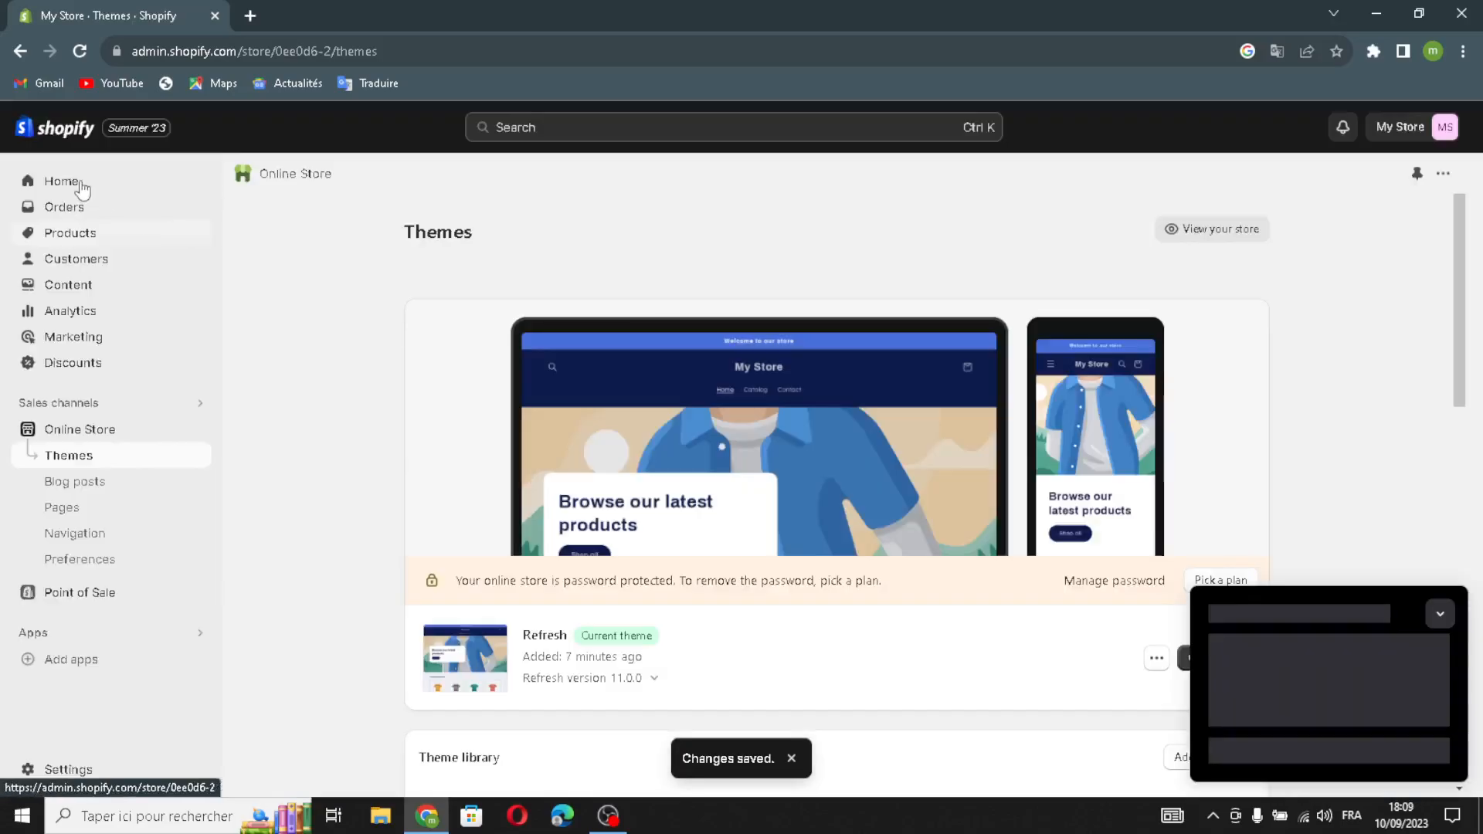
On the admin home's setup guide, mark the first product, custom domain and sharing details tasks as completed
click(81, 184)
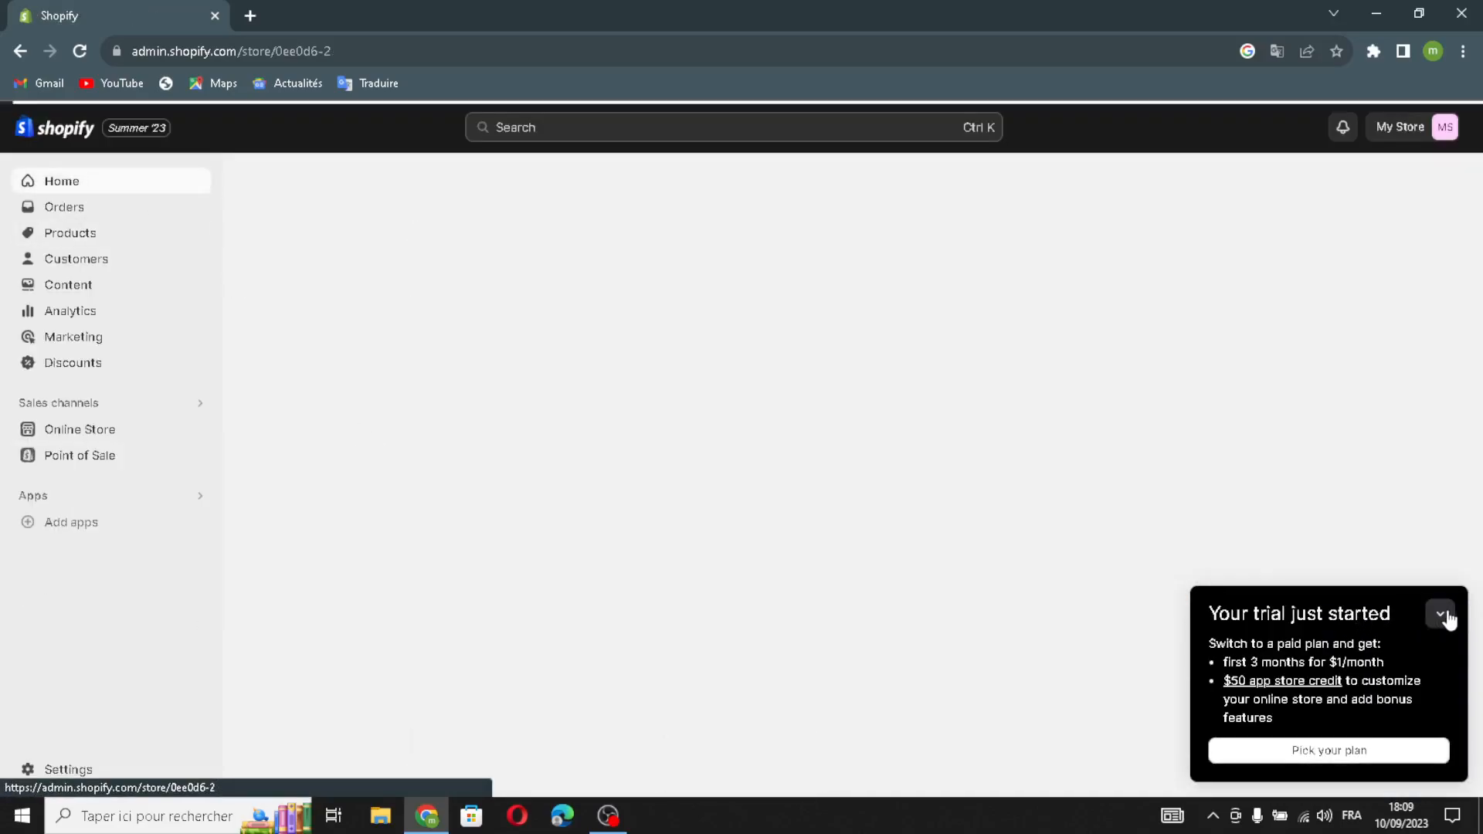
click(1441, 615)
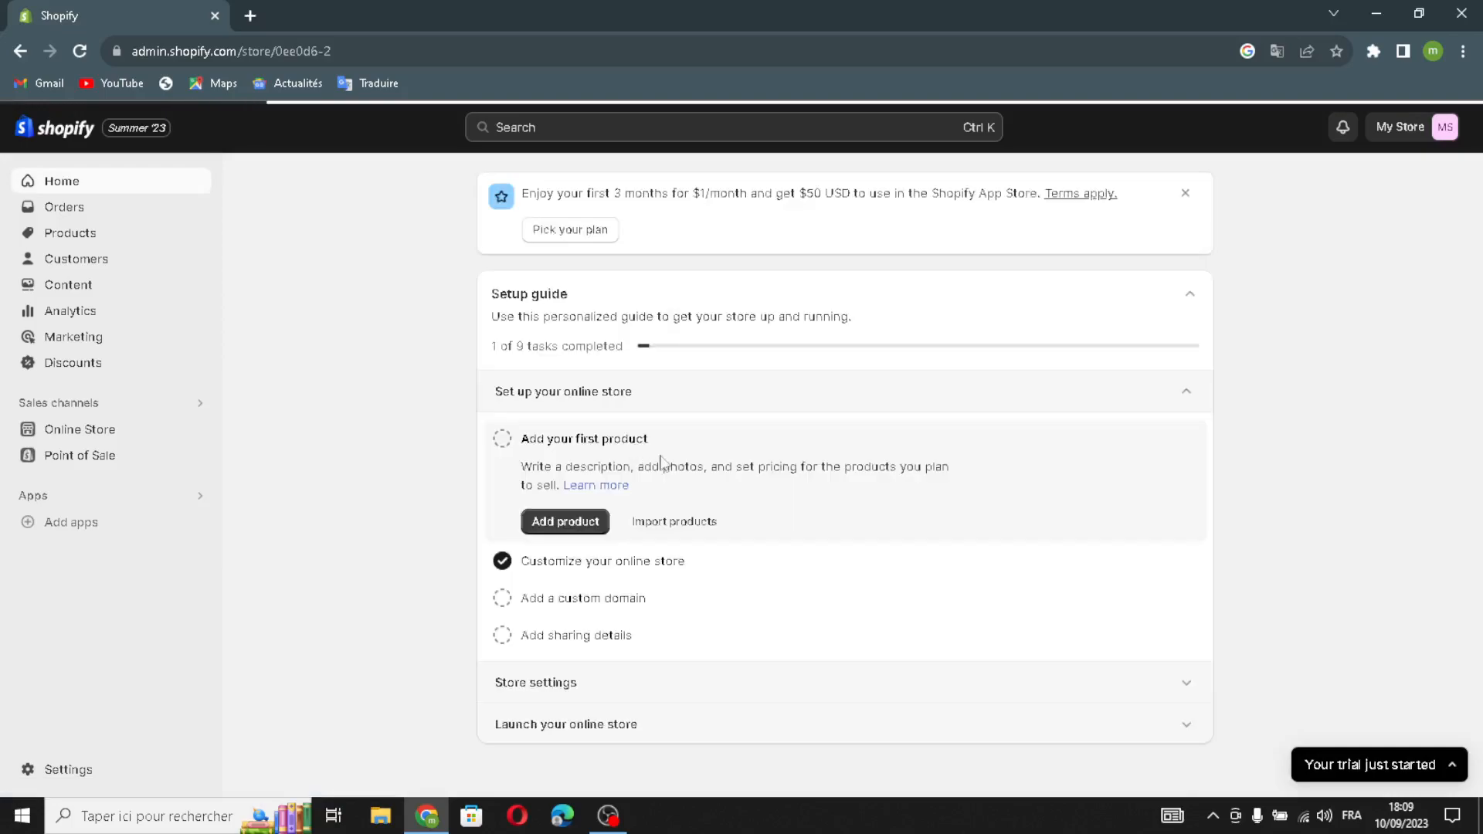
click(502, 442)
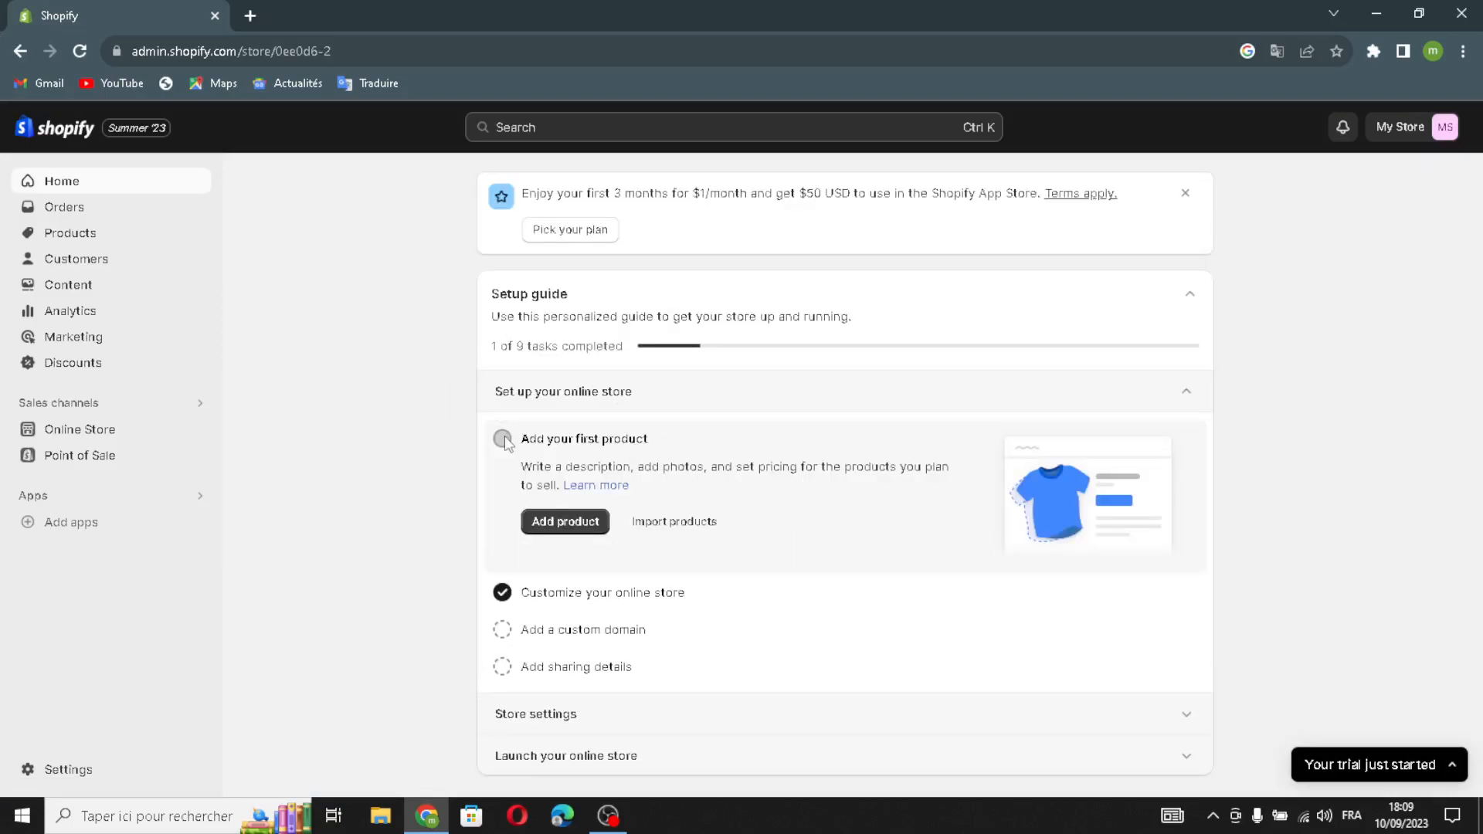
click(504, 630)
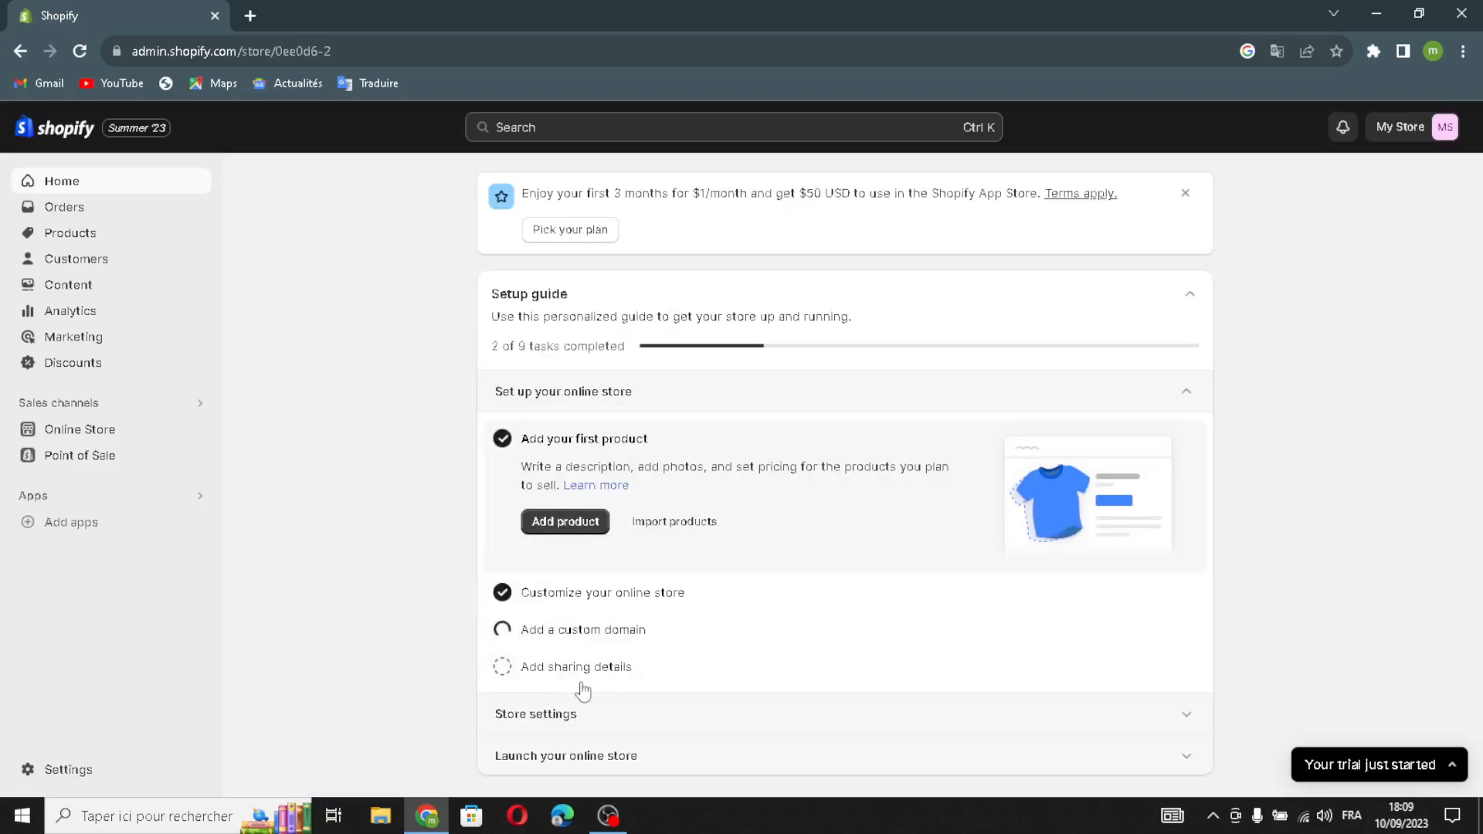
click(502, 667)
From the setup guide's store settings tasks, name the store "EduTech Pro" and save the store details
click(549, 712)
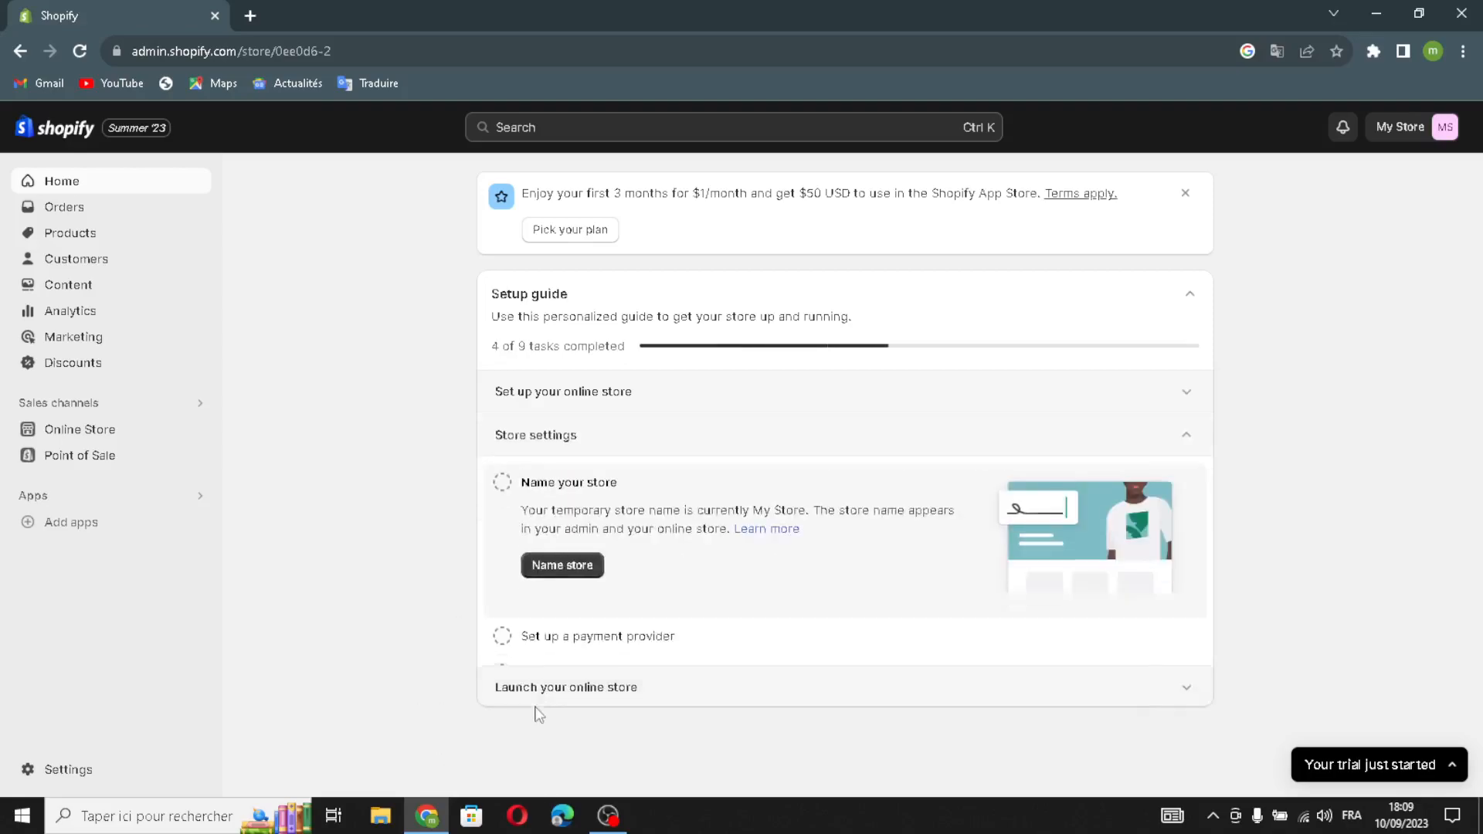
click(544, 564)
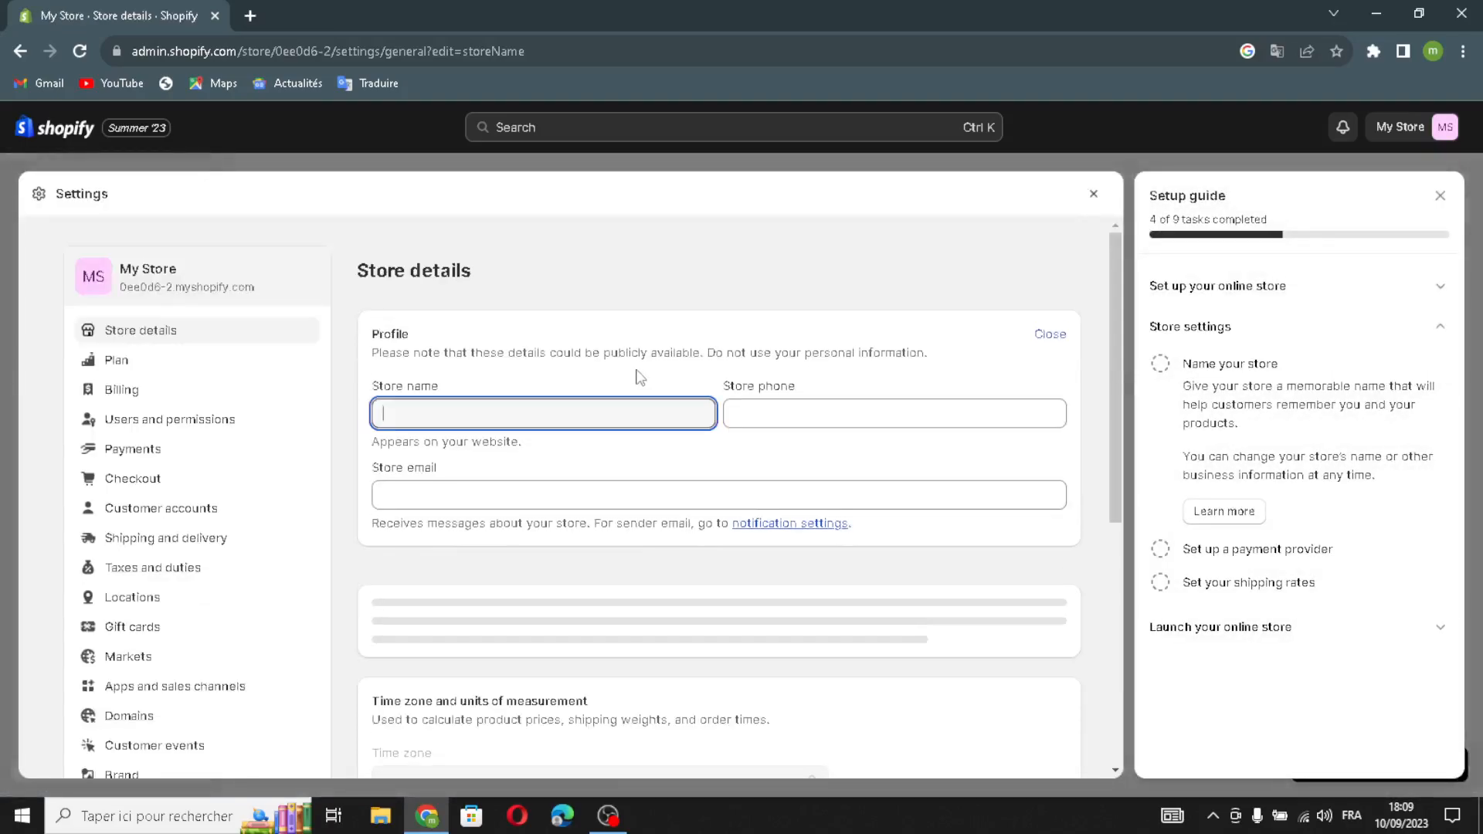
key(ctrl+a)
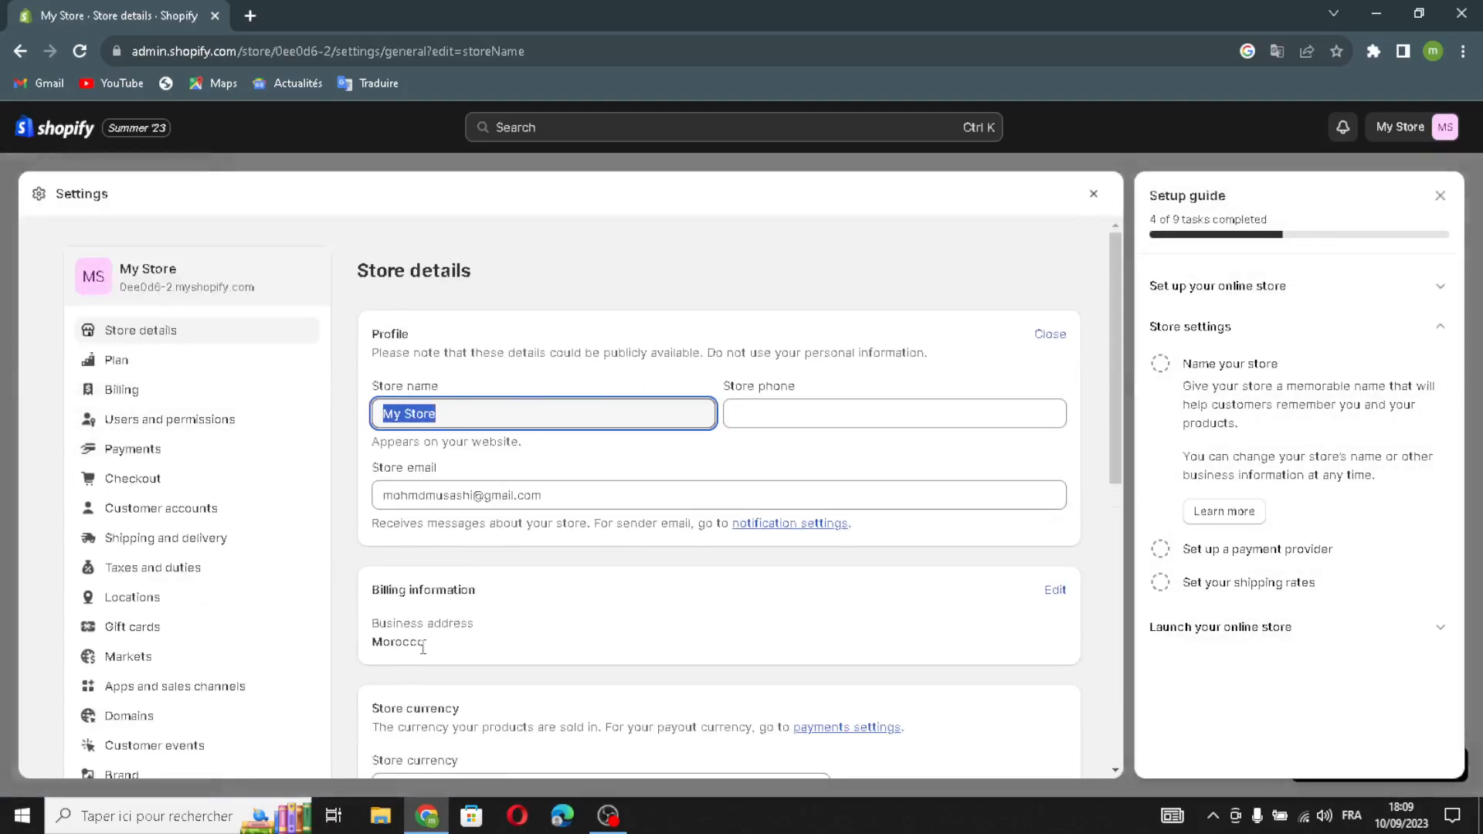
text(EduTech Pro)
click(742, 406)
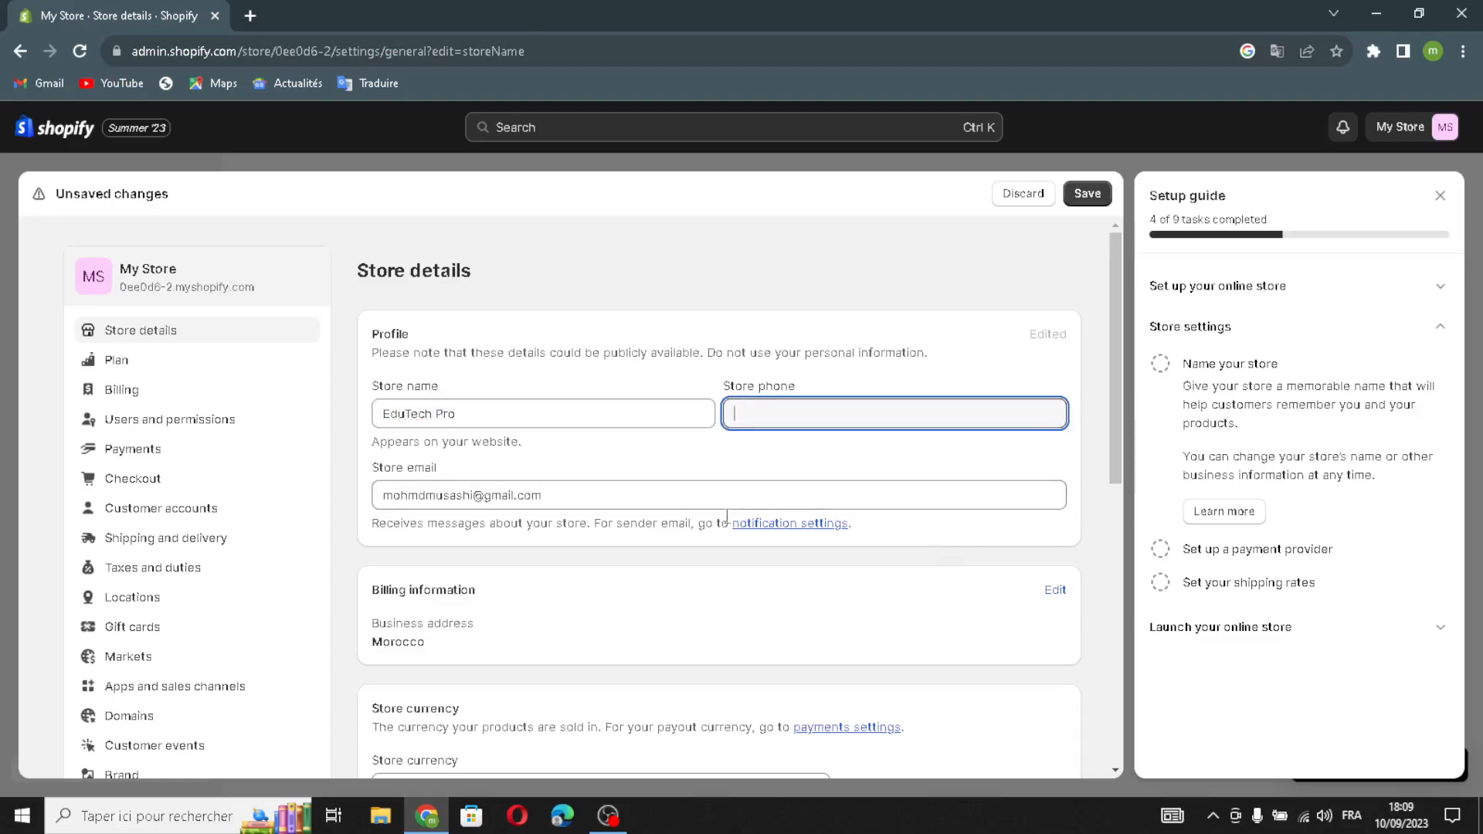
click(649, 485)
click(1083, 204)
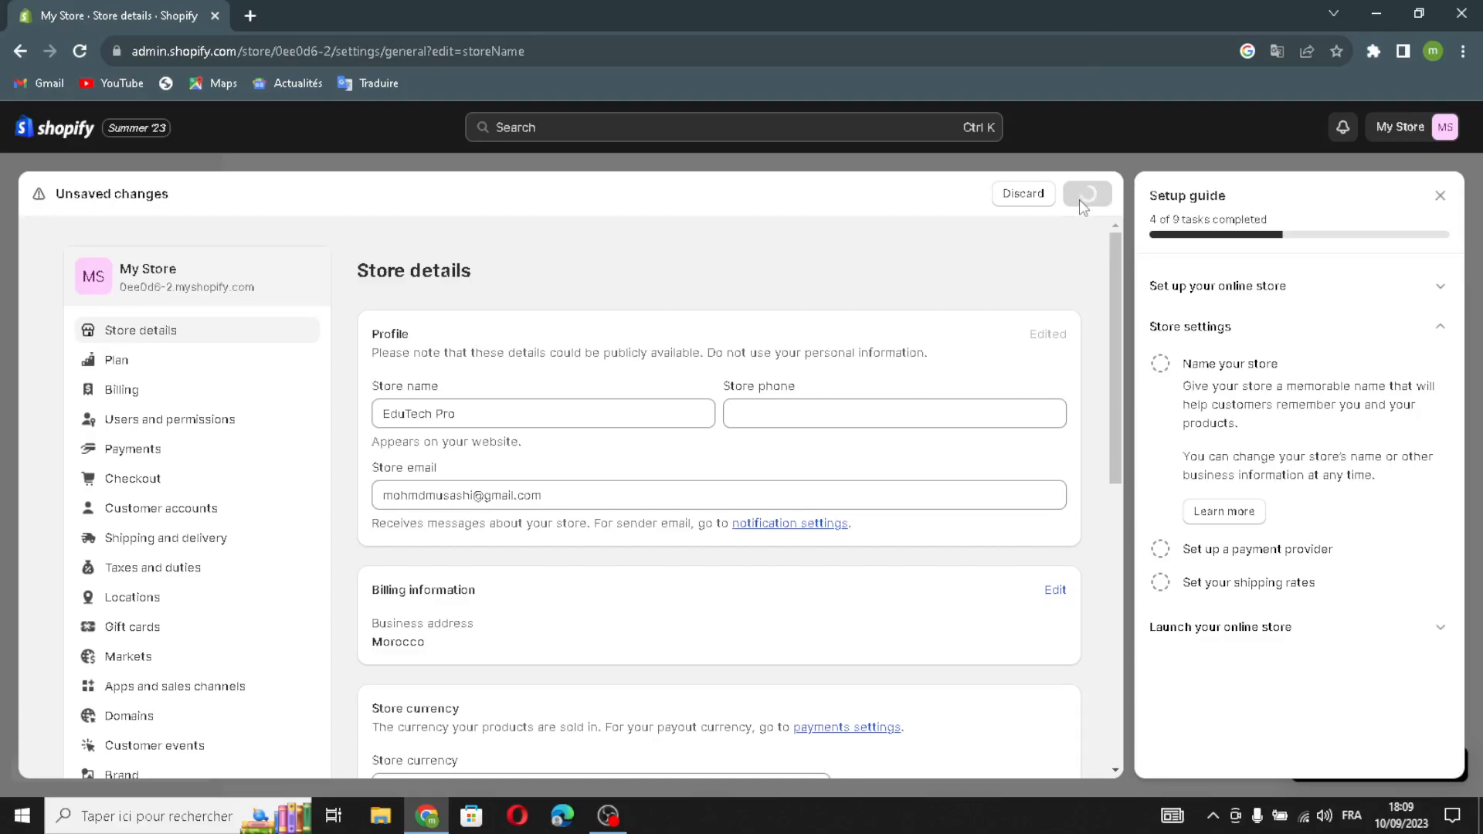
Close the store settings and expand the setup guide's "Launch your online store" tasks on the admin home
click(1439, 196)
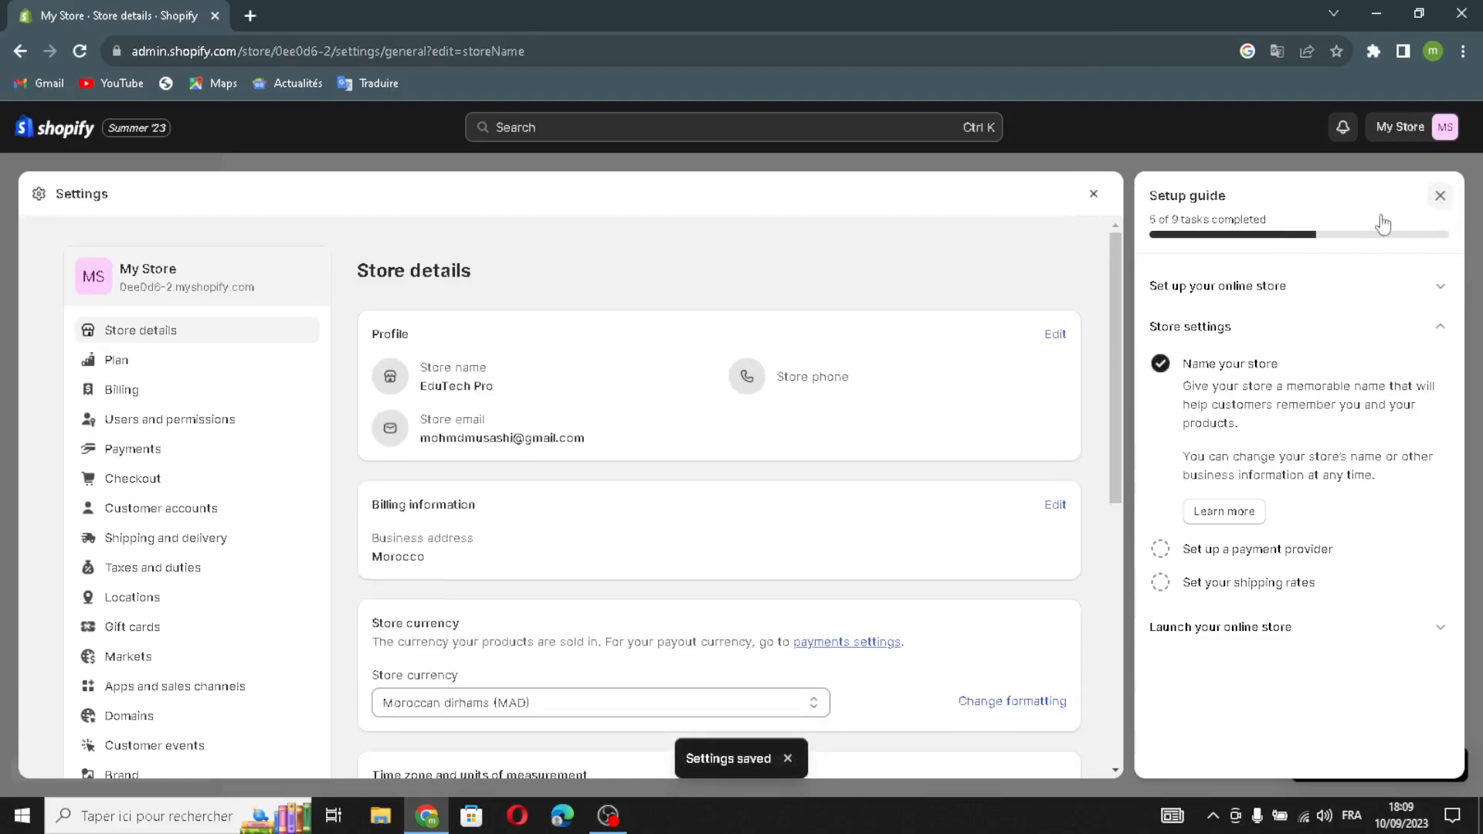
click(1430, 195)
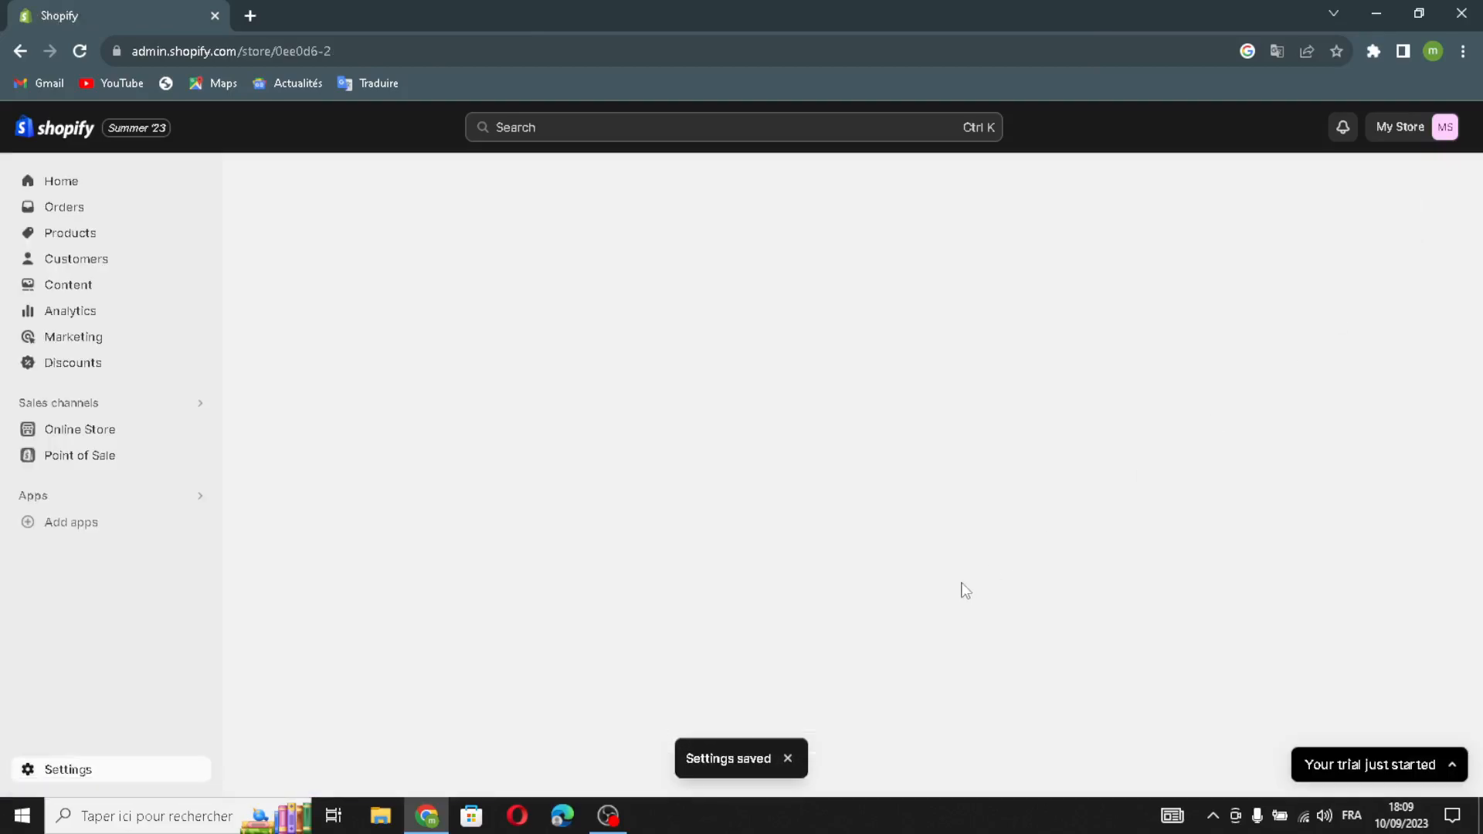
click(528, 717)
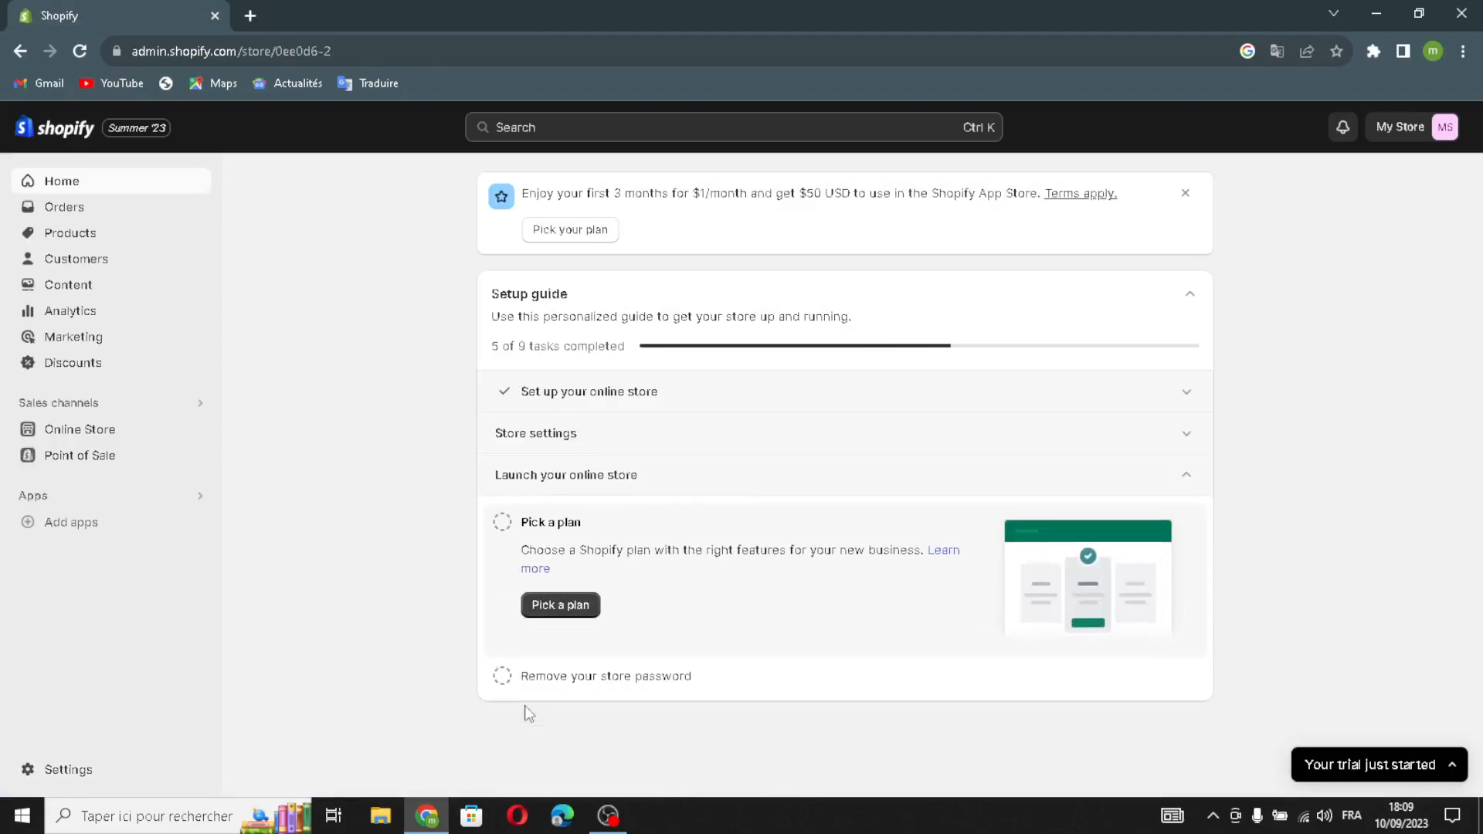